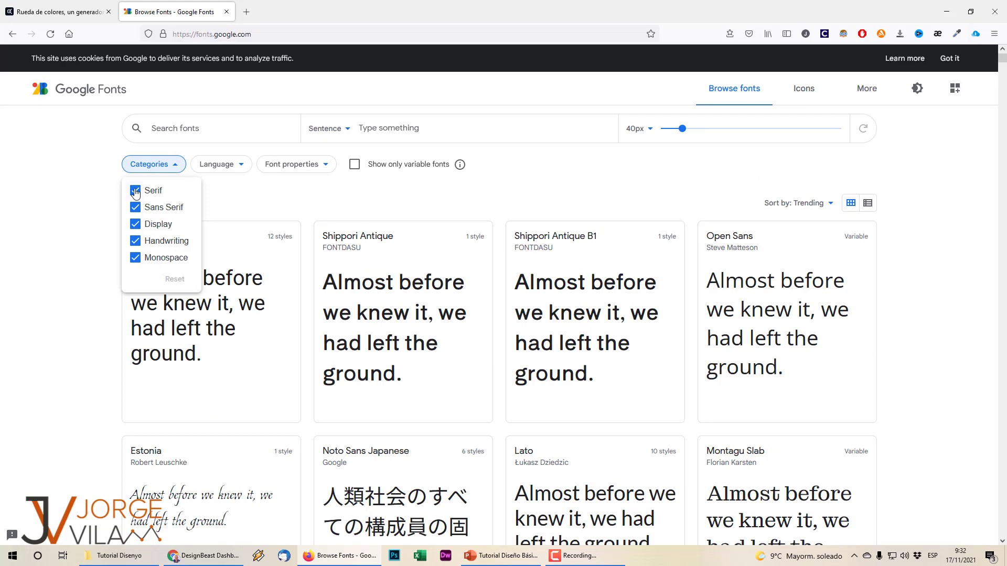
# Filter the Google Fonts catalogue to Sans Serif only, with thickness lowered to 2.
pyautogui.click(135, 190)
pyautogui.click(136, 224)
pyautogui.click(136, 240)
pyautogui.click(135, 257)
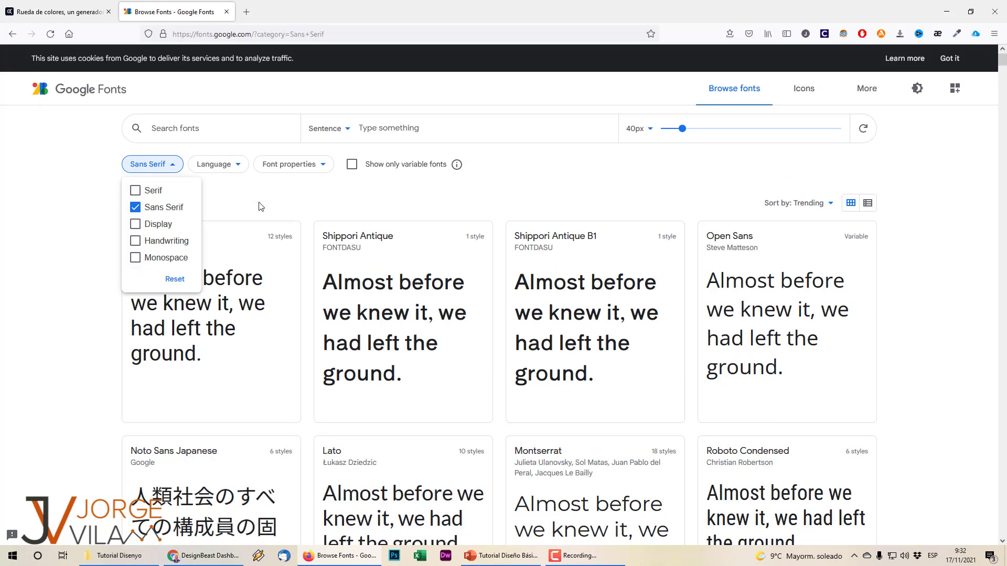
pyautogui.click(294, 164)
pyautogui.click(293, 164)
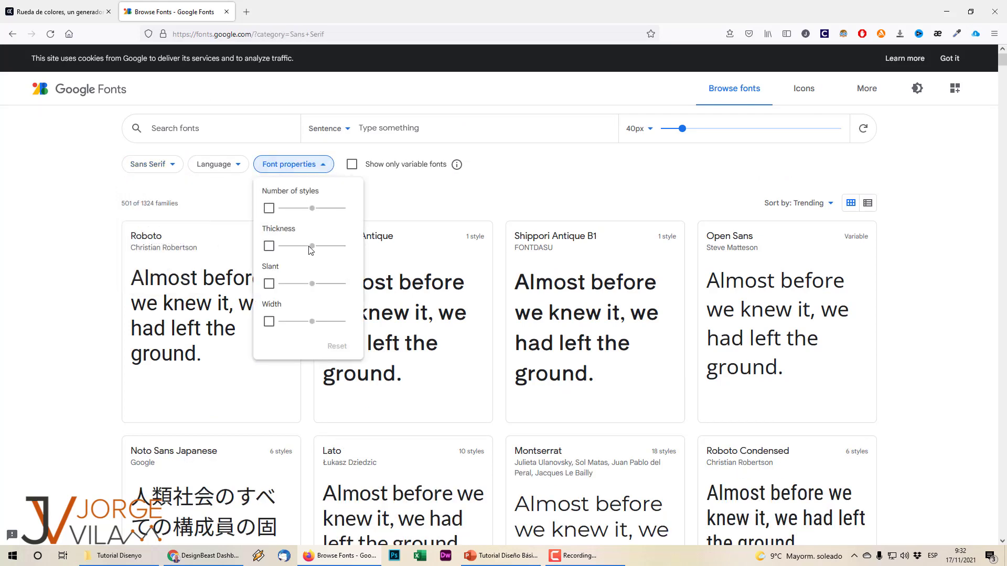
pyautogui.click(269, 246)
pyautogui.moveTo(312, 246); pyautogui.dragTo(295, 246)
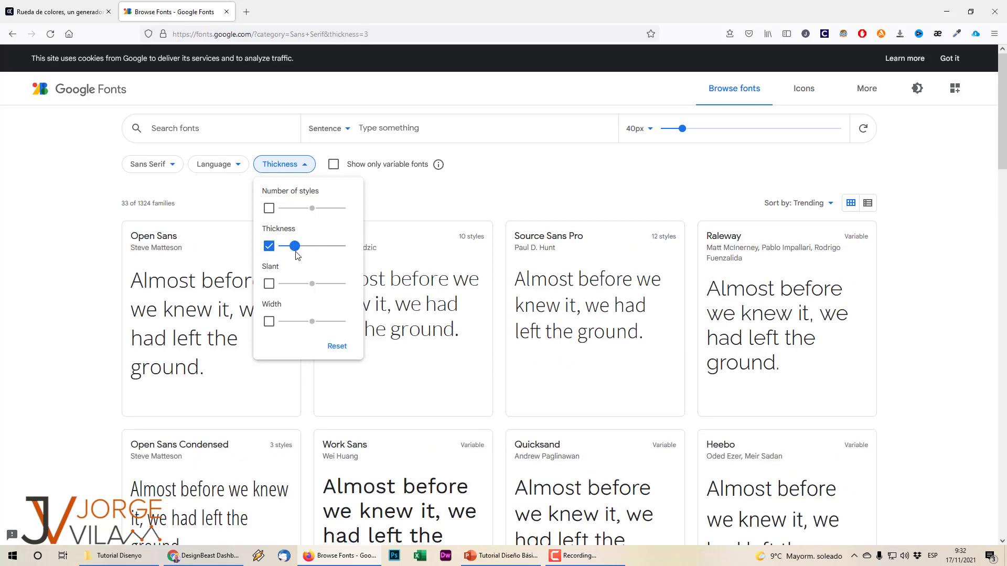
pyautogui.click(287, 248)
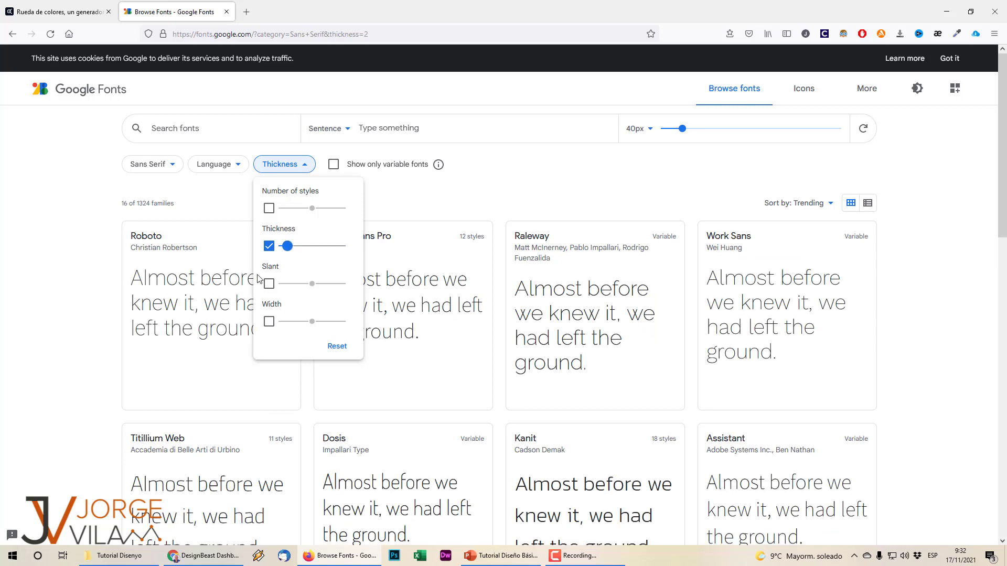
pyautogui.click(518, 202)
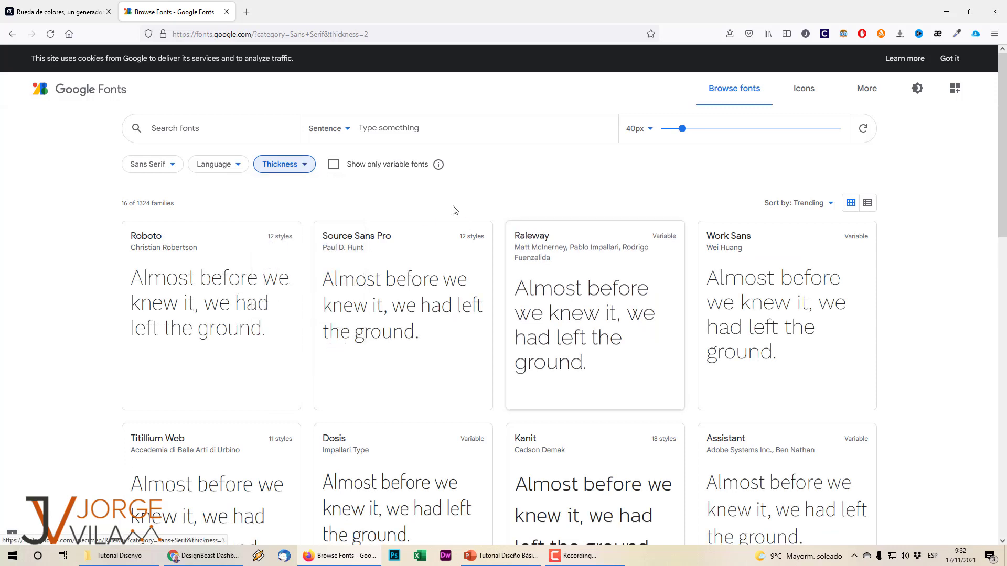
# Download the Raleway family and open Raleway.zip with WinRAR.
pyautogui.click(594, 284)
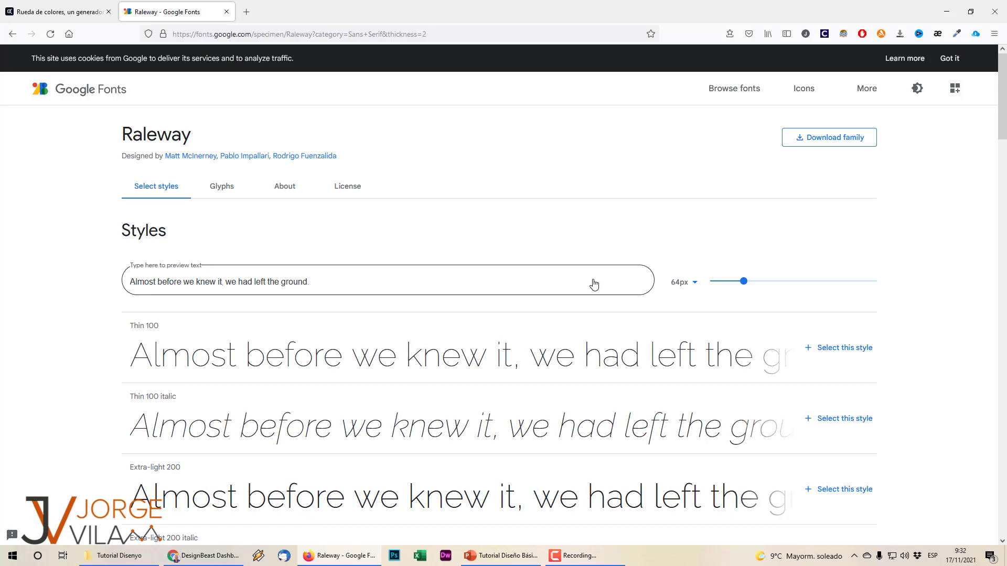
pyautogui.scroll(-4, 632, 294)
pyautogui.scroll(4, 632, 316)
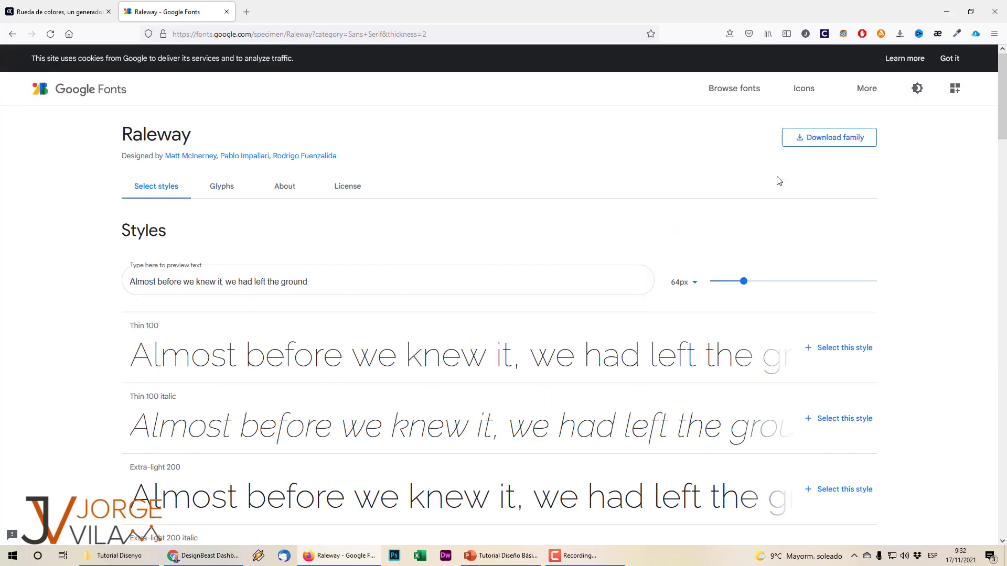
pyautogui.click(825, 138)
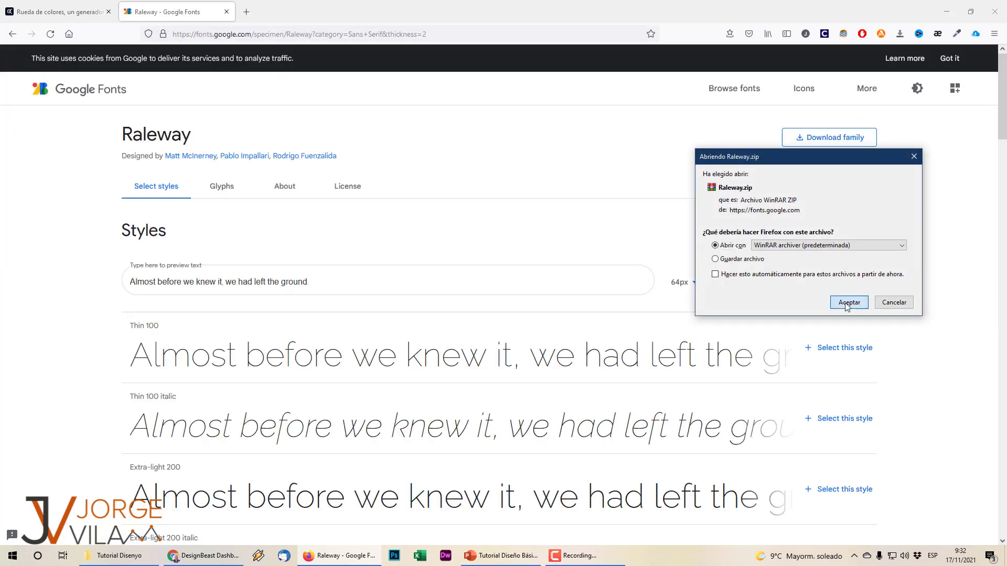
pyautogui.click(847, 303)
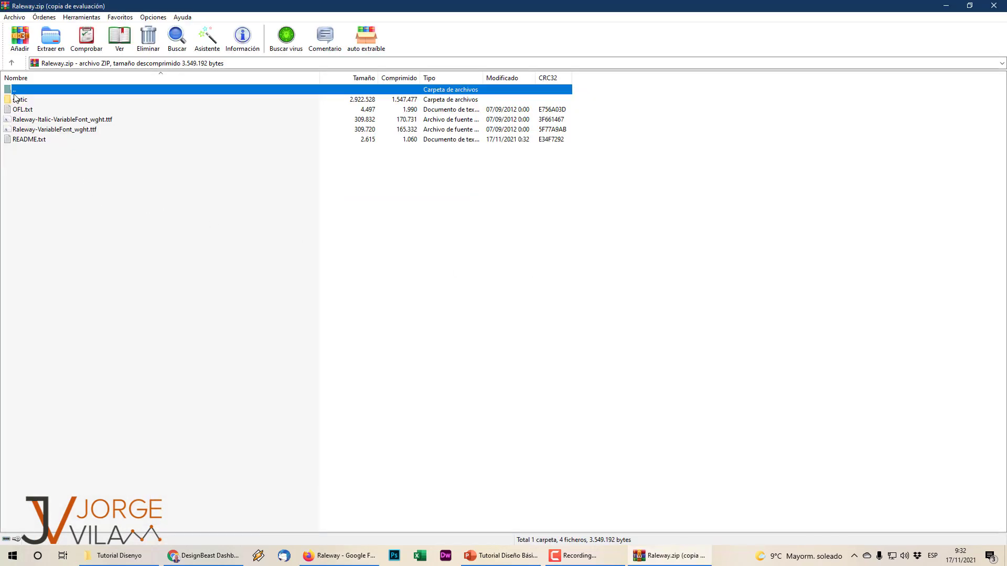
# Select both Raleway variable font files in WinRAR and open C:\Windows\Fonts in File Explorer.
pyautogui.click(538, 287)
pyautogui.click(99, 122)
pyautogui.keyDown('shift'); pyautogui.click(91, 132); pyautogui.keyUp('shift')
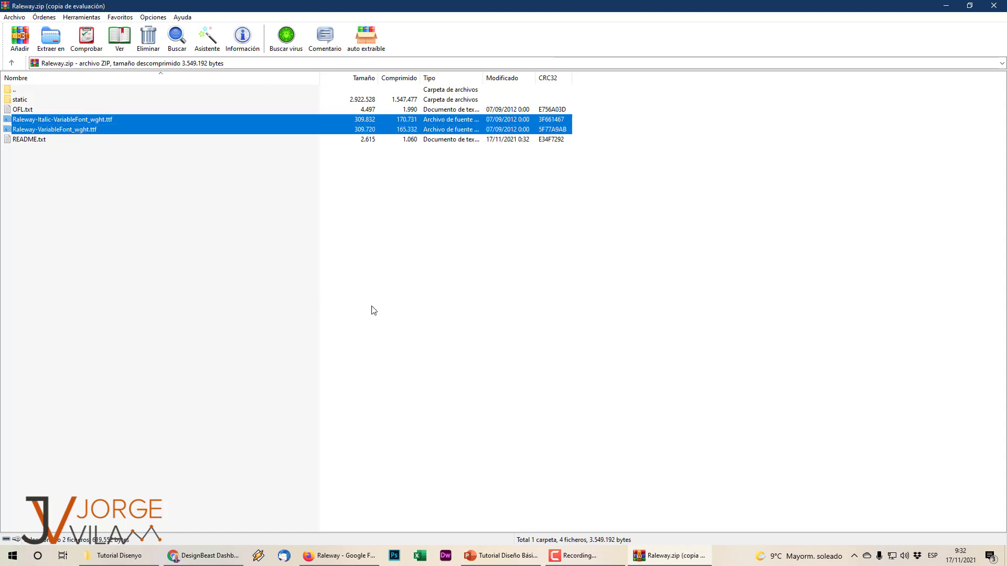
pyautogui.press('super+e')
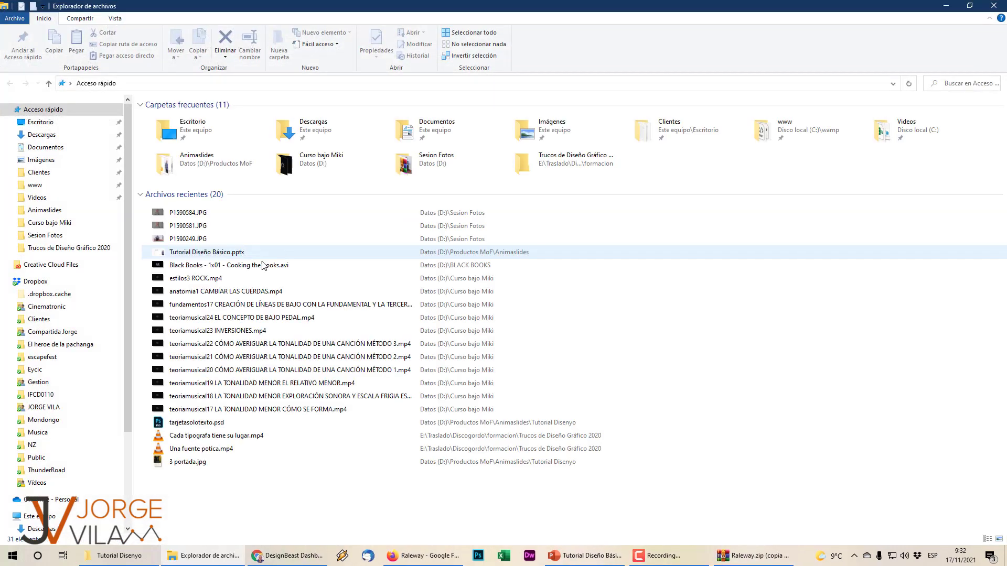
pyautogui.scroll(-3, 105, 260)
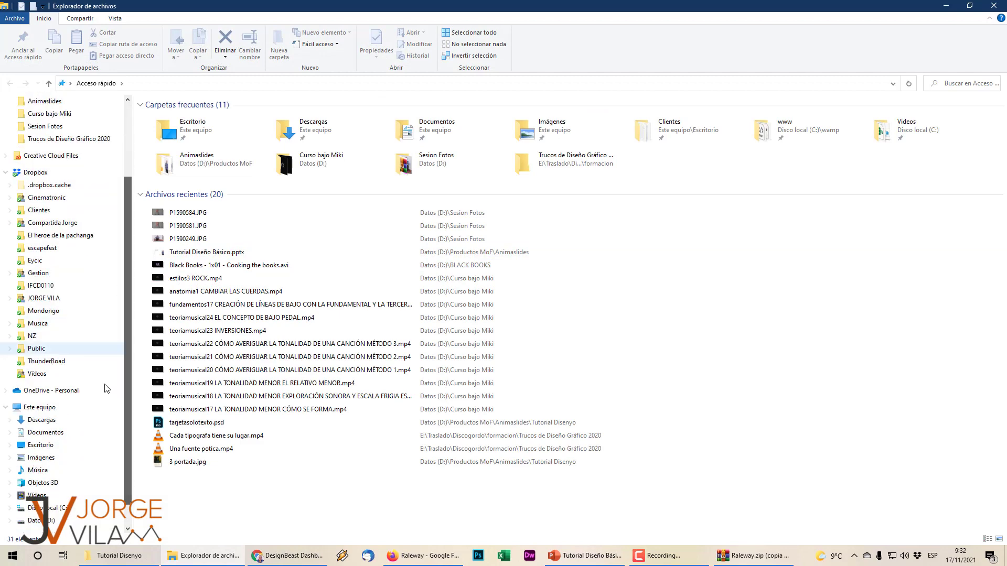
pyautogui.click(47, 507)
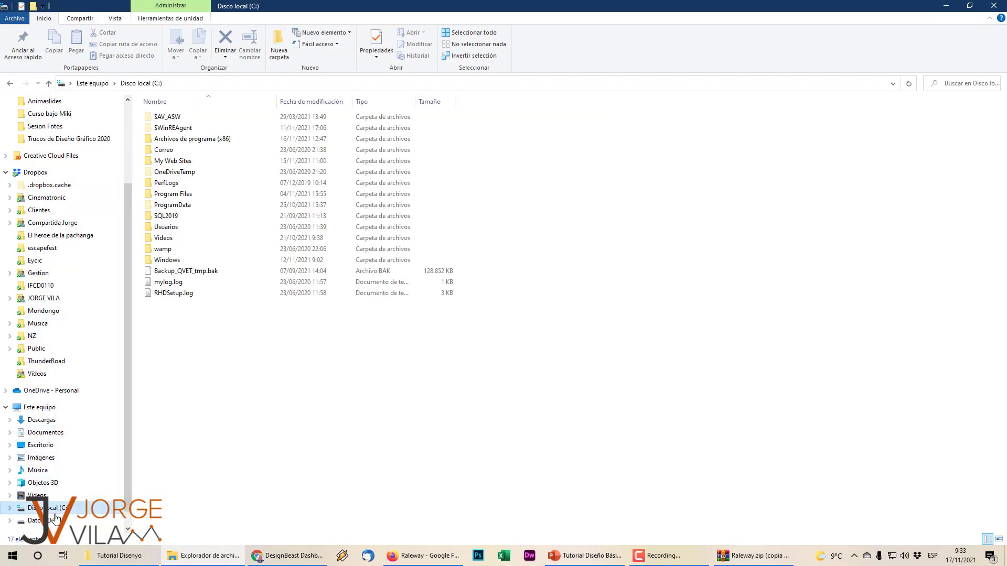
pyautogui.doubleClick(180, 260)
pyautogui.click(193, 246)
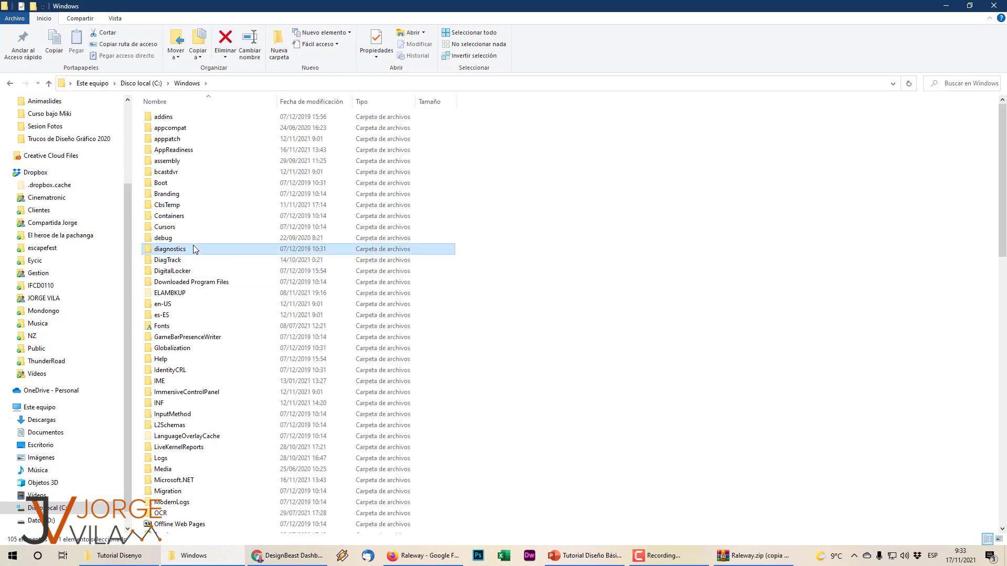
pyautogui.press('f')
pyautogui.press('Return')
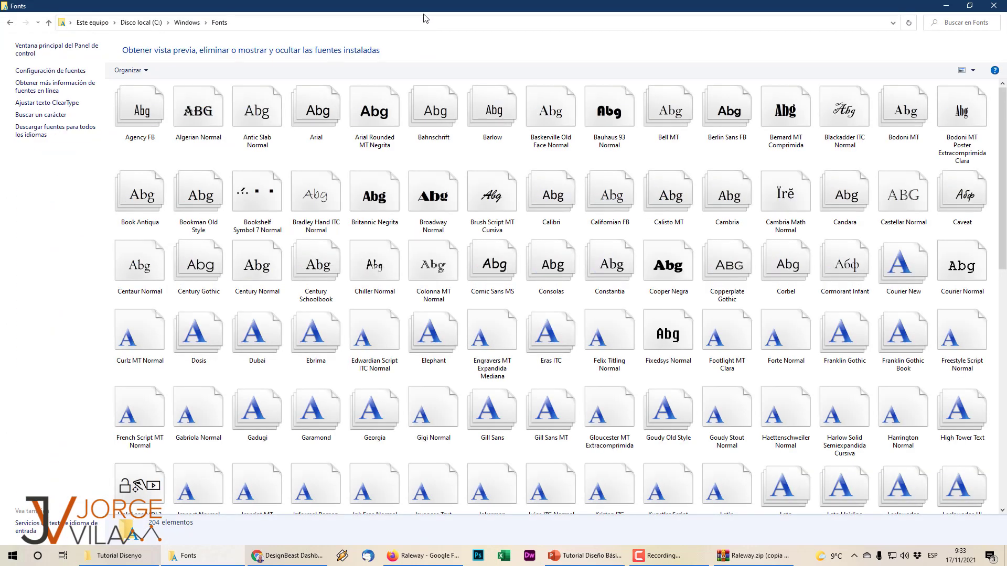
pyautogui.moveTo(425, 7); pyautogui.dragTo(606, 83)
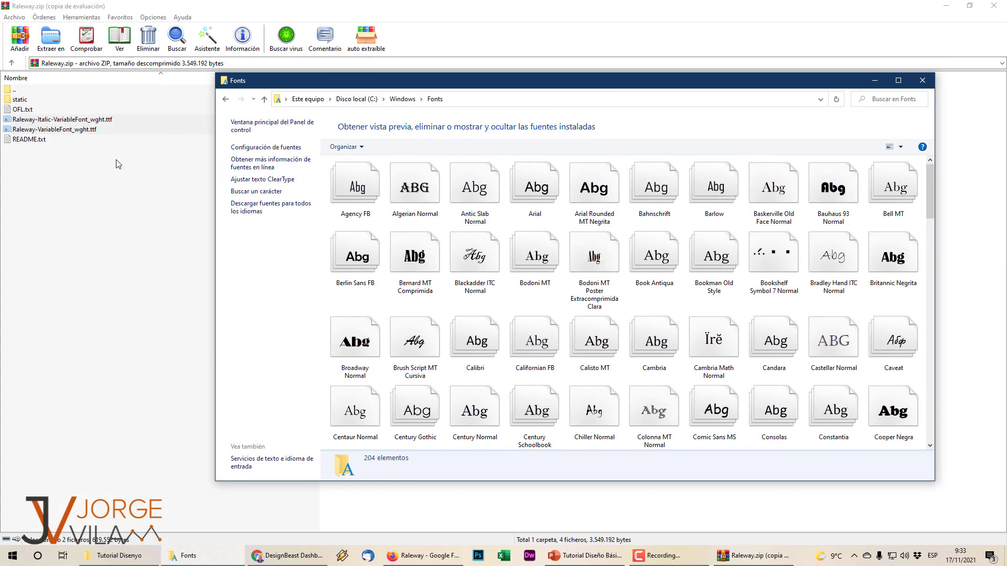
# Drag both Raleway .ttf files into the Fonts folder to install them, then close both windows.
pyautogui.click(106, 121)
pyautogui.keyDown('shift'); pyautogui.click(111, 128); pyautogui.keyUp('shift')
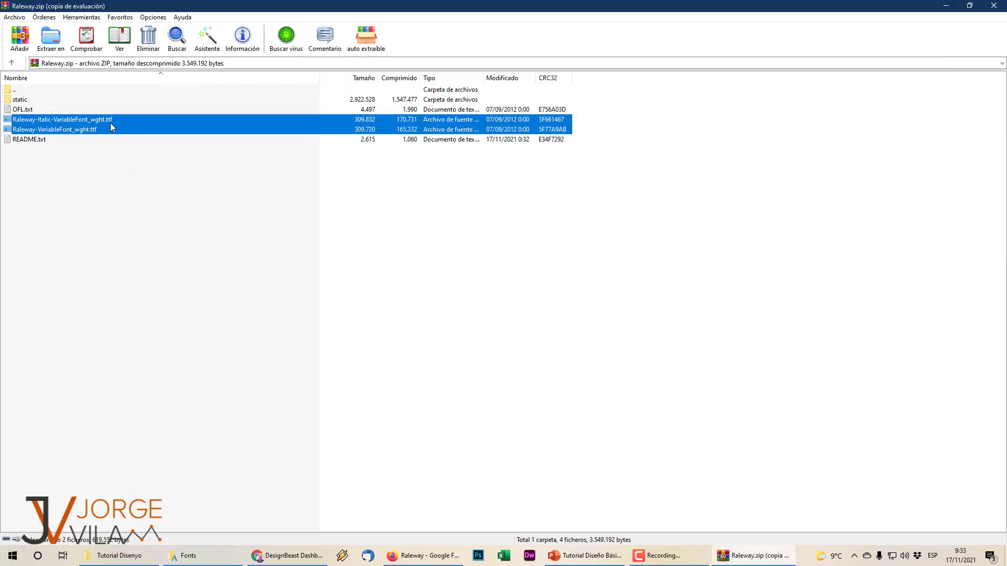
pyautogui.hotkey('alt', 'Tab')
pyautogui.moveTo(115, 118); pyautogui.dragTo(527, 267)
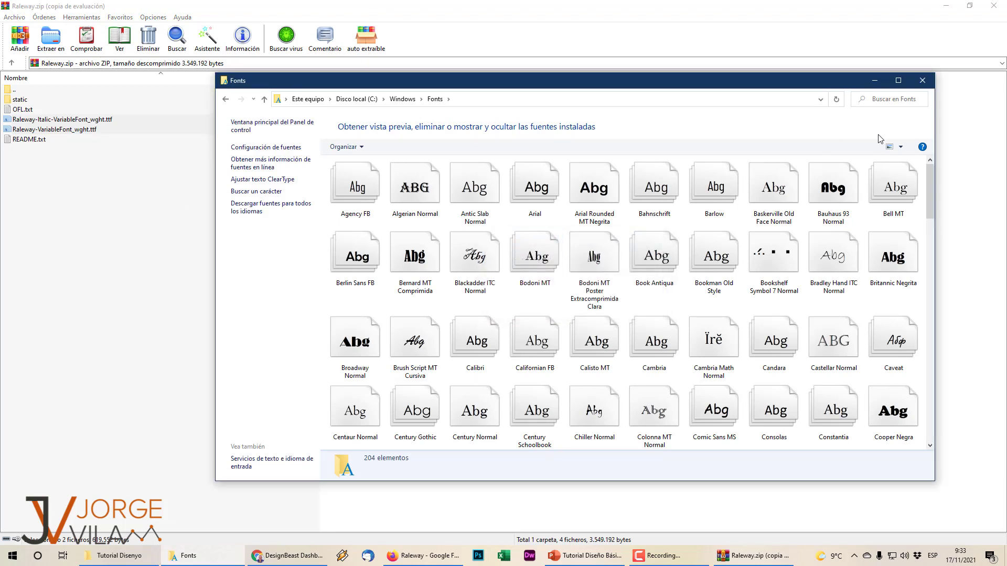
pyautogui.click(924, 82)
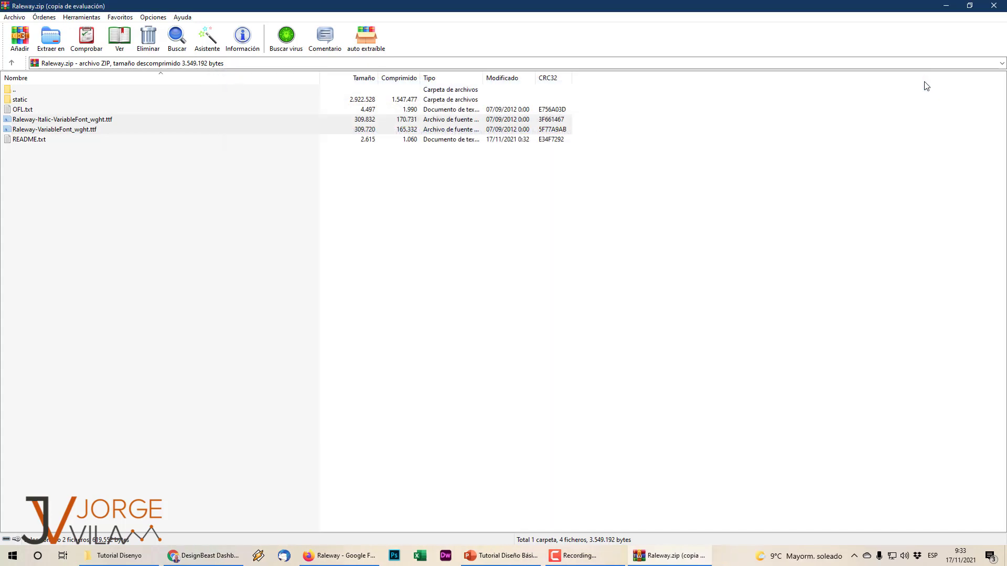
pyautogui.click(992, 6)
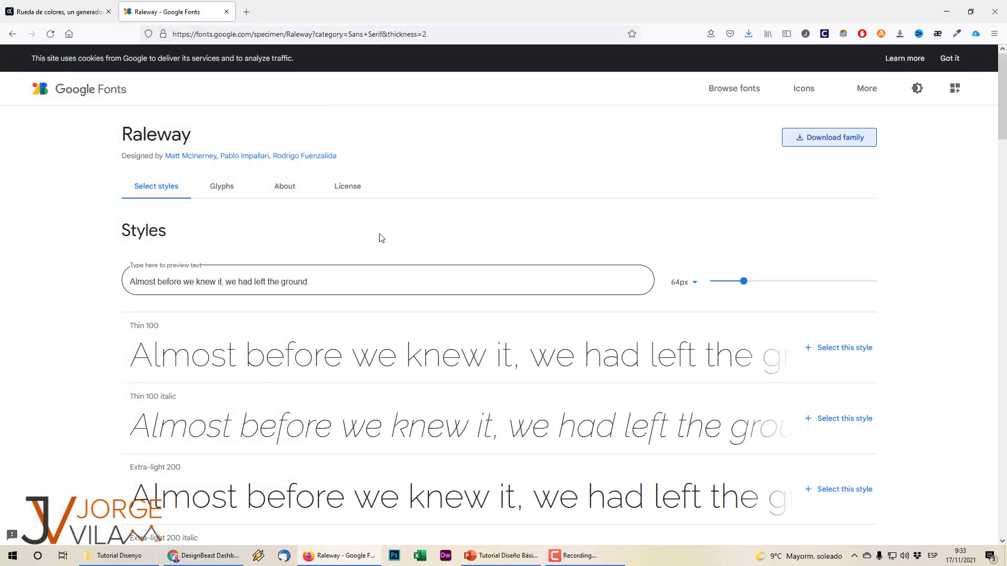
# Check the License section of Raleway's Google Fonts page.
pyautogui.click(349, 188)
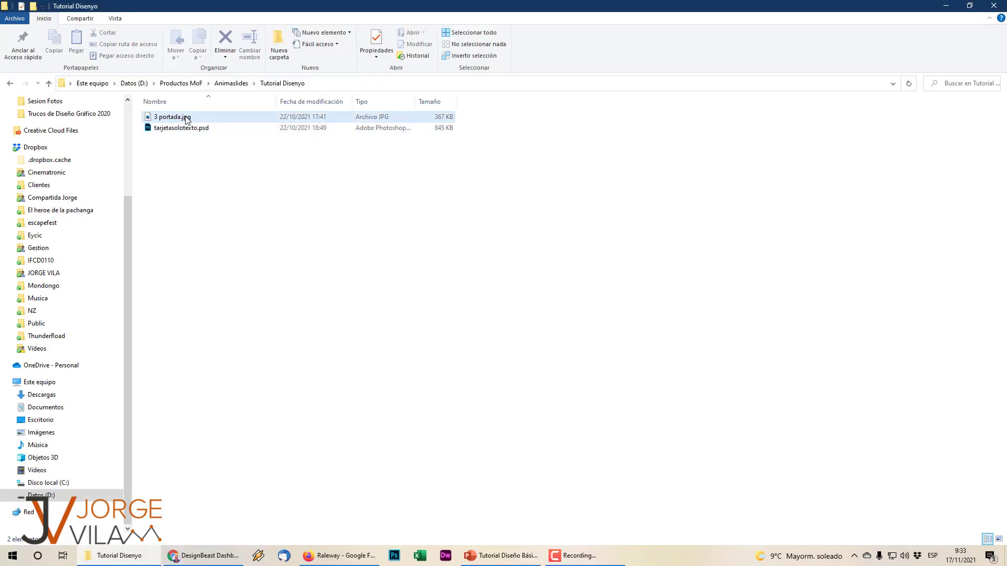
# Open 3 portada.jpg in Photos and snip the cover to the clipboard, then return to Photoshop.
pyautogui.doubleClick(183, 117)
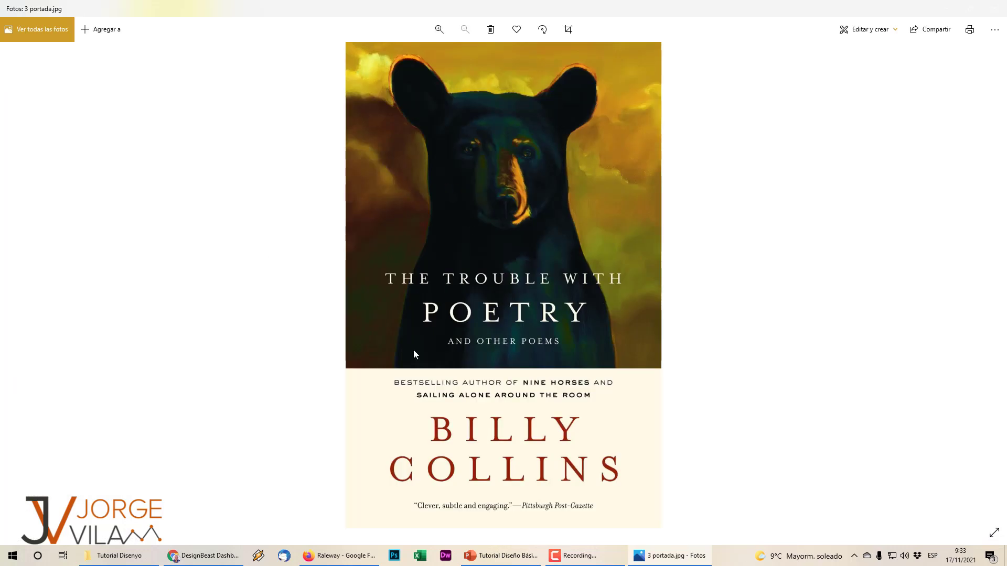
pyautogui.click(394, 556)
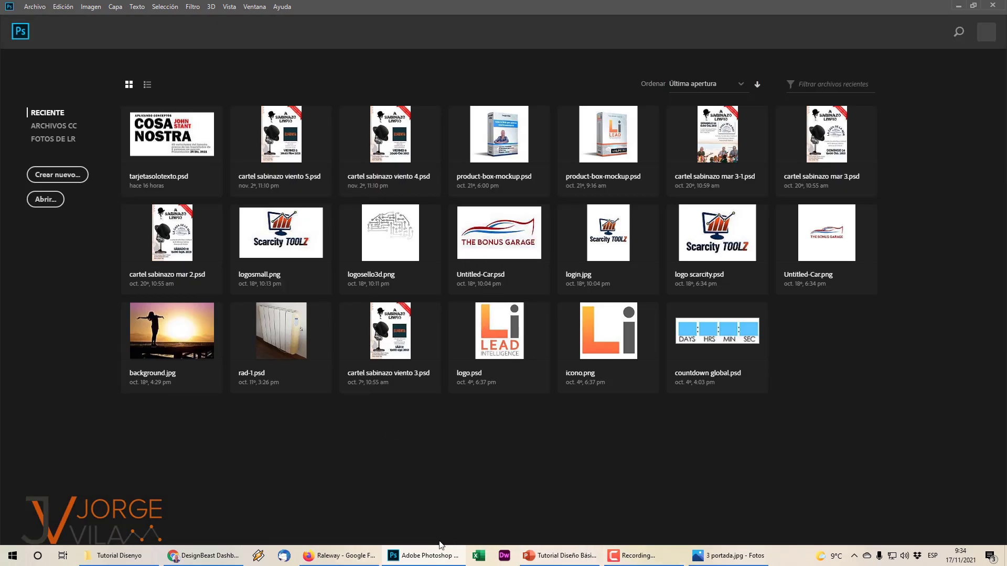
pyautogui.click(729, 556)
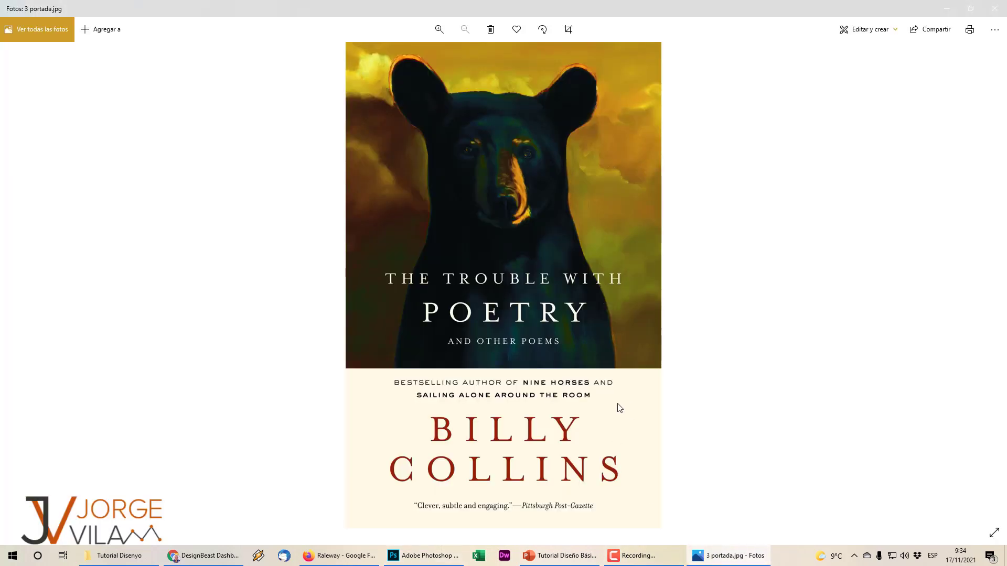
pyautogui.press('super+shift+s')
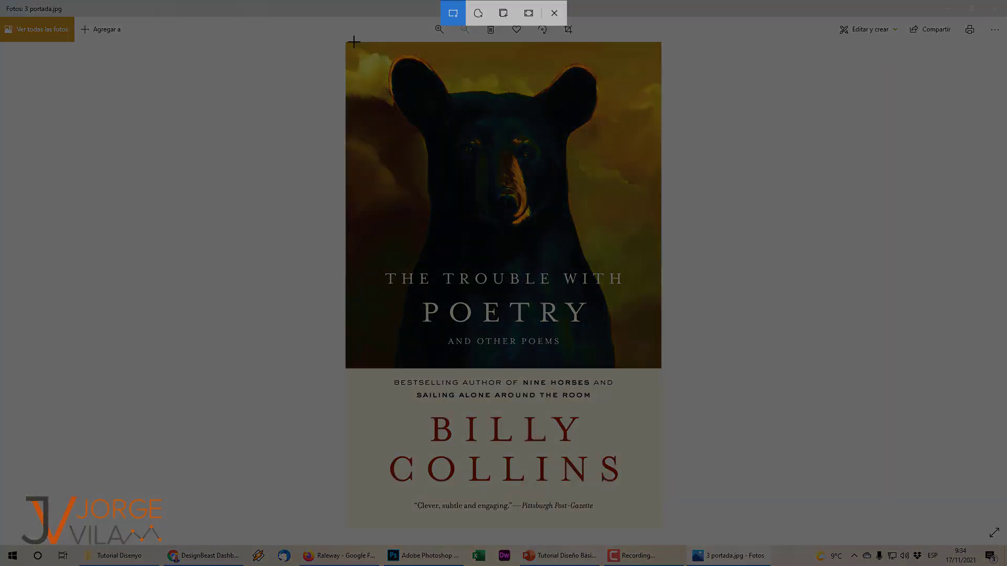
pyautogui.moveTo(346, 41)
pyautogui.mouseDown()
pyautogui.moveTo(486, 306)
pyautogui.moveTo(648, 499)
pyautogui.moveTo(661, 532)
pyautogui.mouseUp()
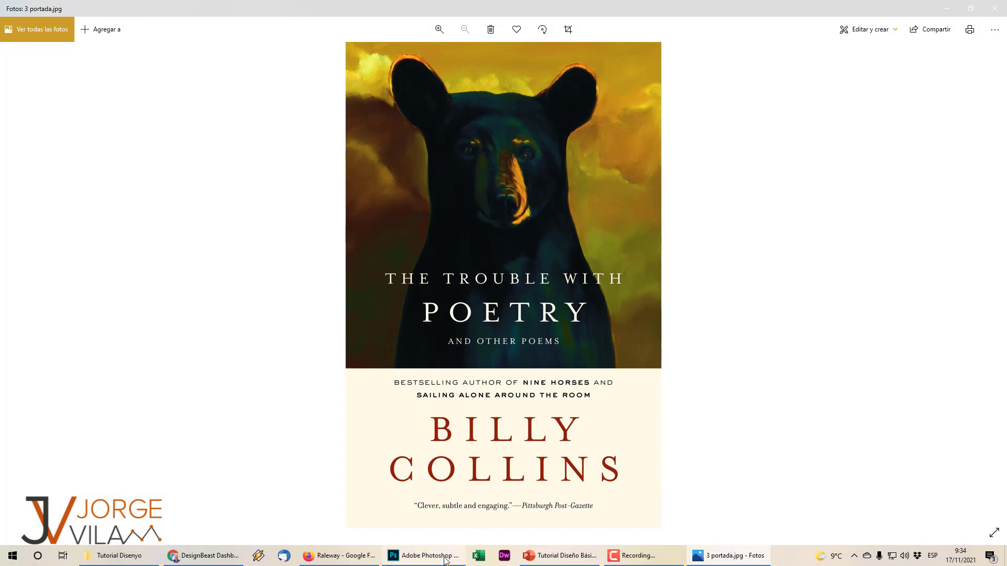
pyautogui.click(445, 559)
pyautogui.click(35, 6)
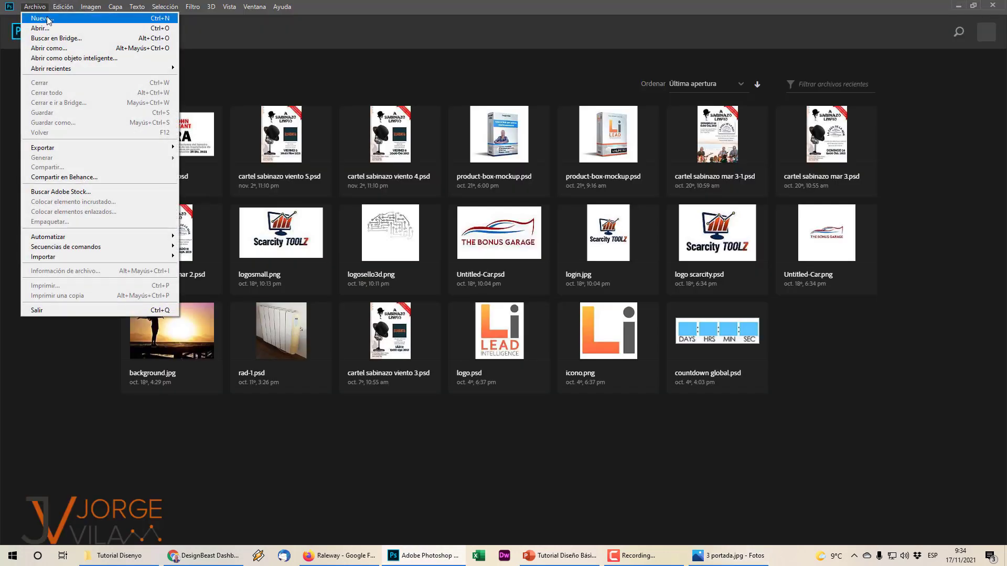
# Create a 599 × 927 px document and paste the reference cover into it.
pyautogui.click(39, 19)
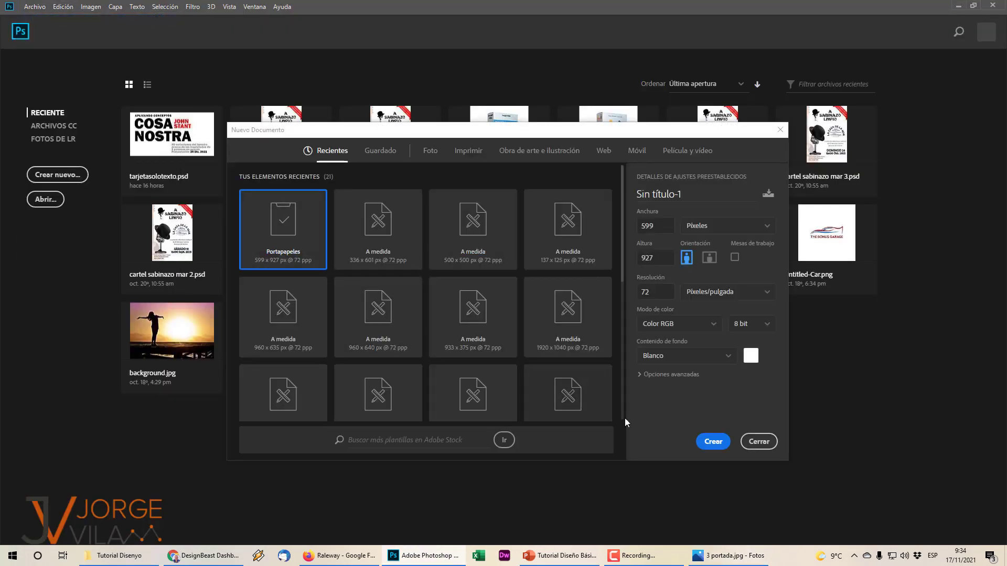
pyautogui.click(713, 442)
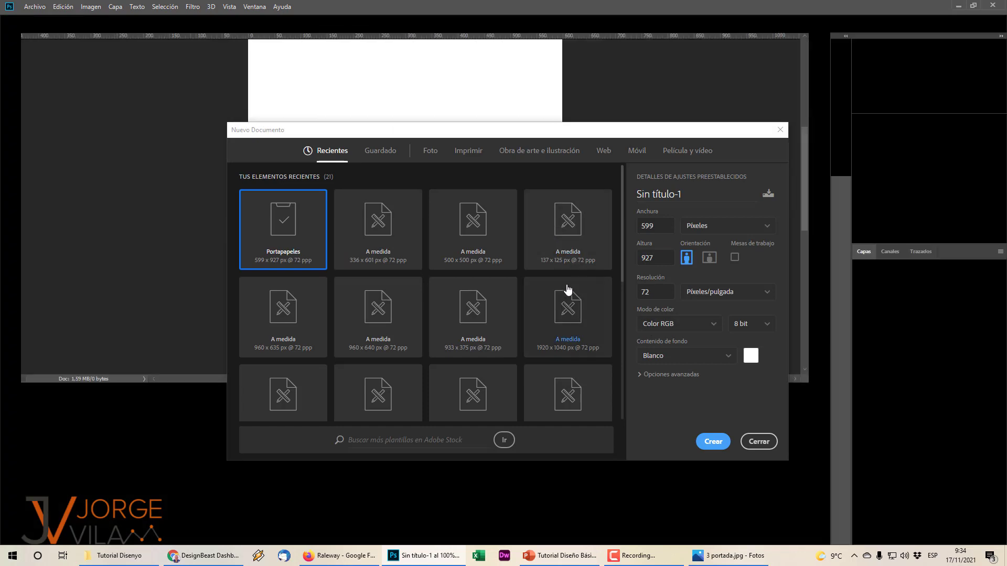
pyautogui.hotkey('ctrl', 'v')
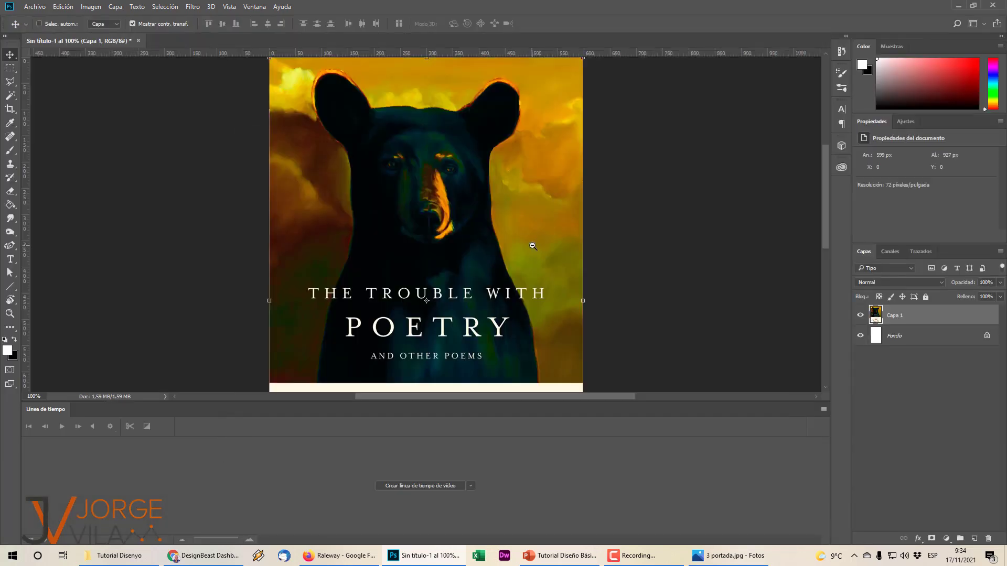
pyautogui.hotkey('ctrl', '-')
pyautogui.hotkey('ctrl', '-')
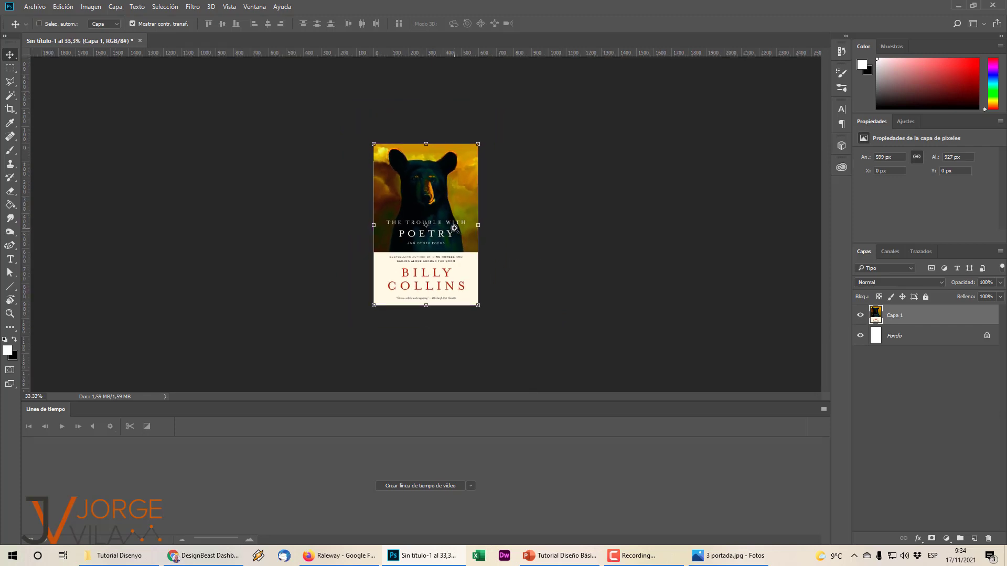
pyautogui.click(454, 228)
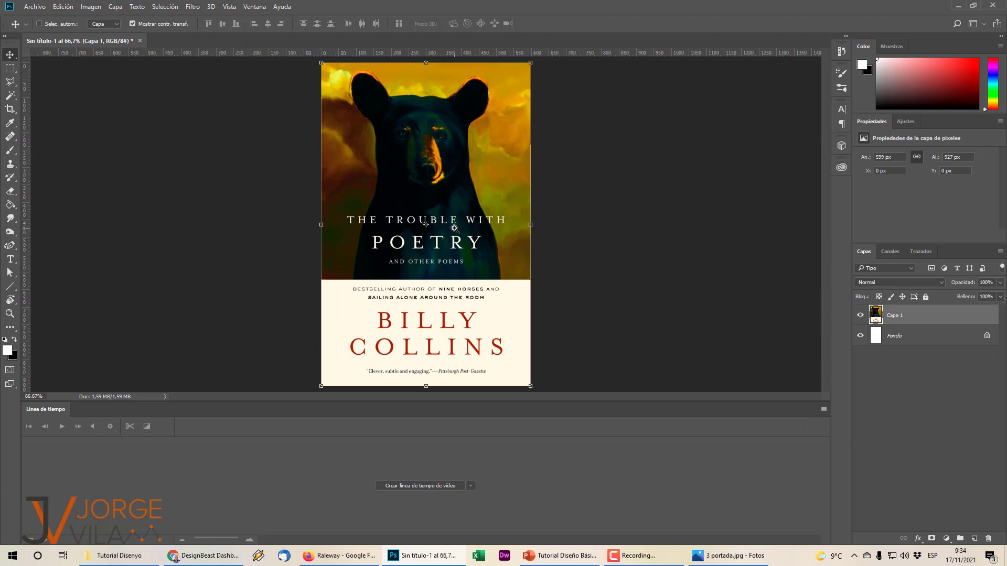
pyautogui.keyDown('ctrl'); pyautogui.click(581, 231); pyautogui.keyUp('ctrl')
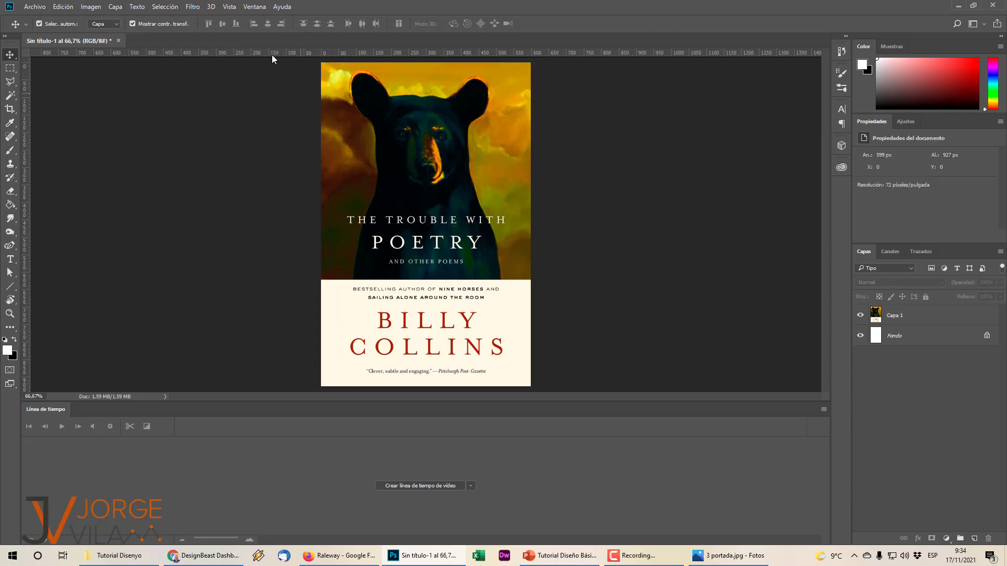
pyautogui.rightClick(104, 41)
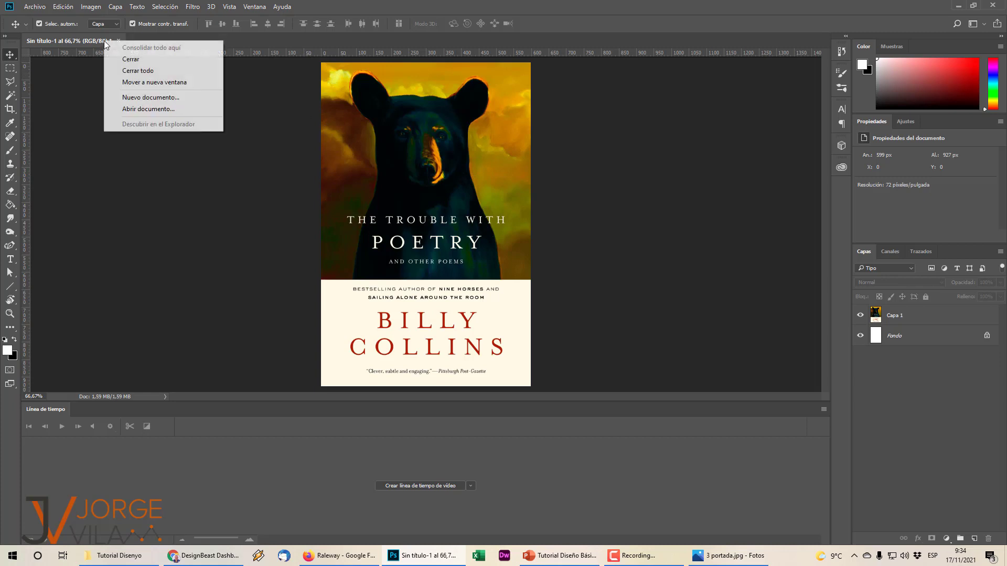
pyautogui.click(85, 123)
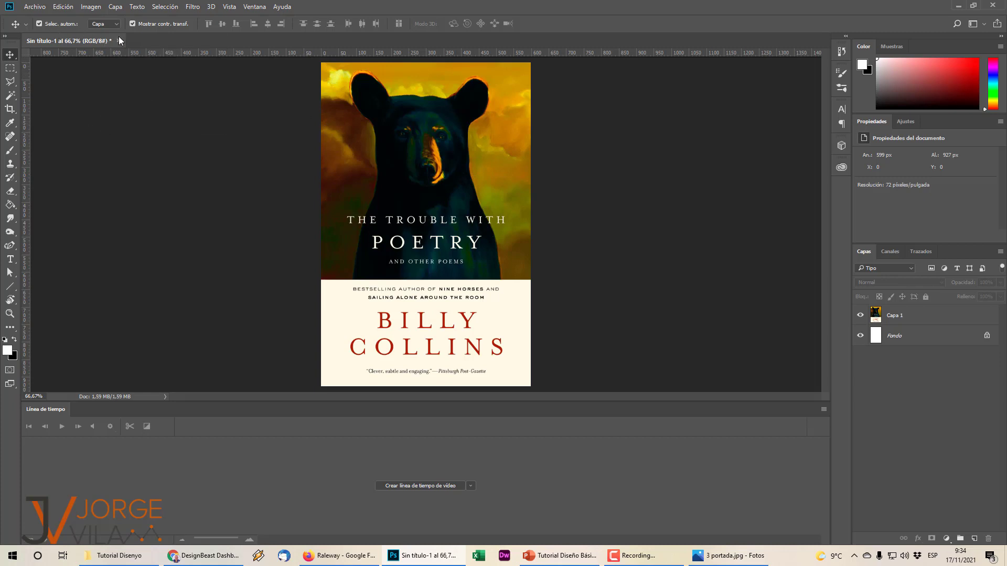
# Create another clipboard-sized document, paste the cover, and hide its layer Capa 1.
pyautogui.click(37, 7)
pyautogui.click(44, 18)
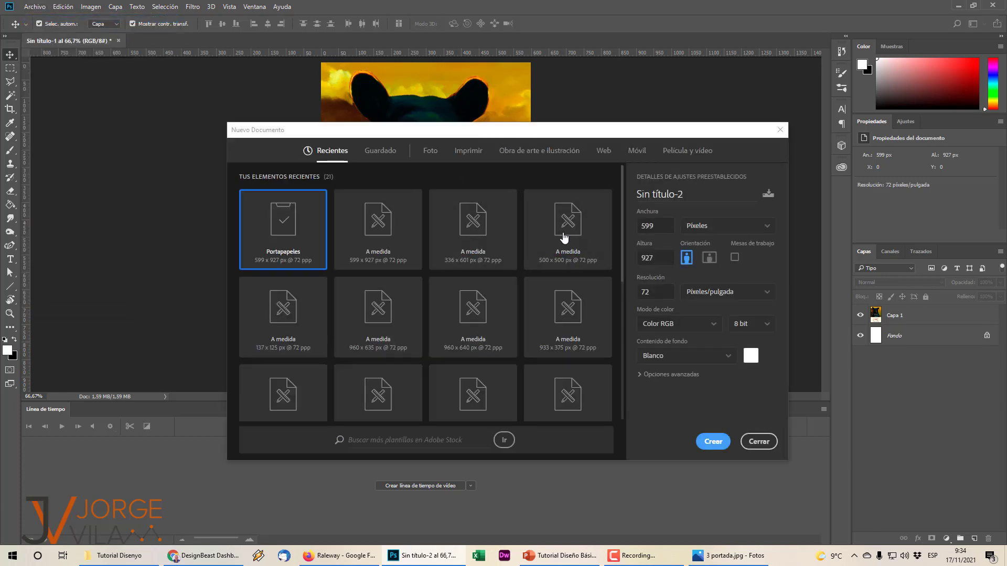
pyautogui.press('Return')
pyautogui.hotkey('ctrl', 'v')
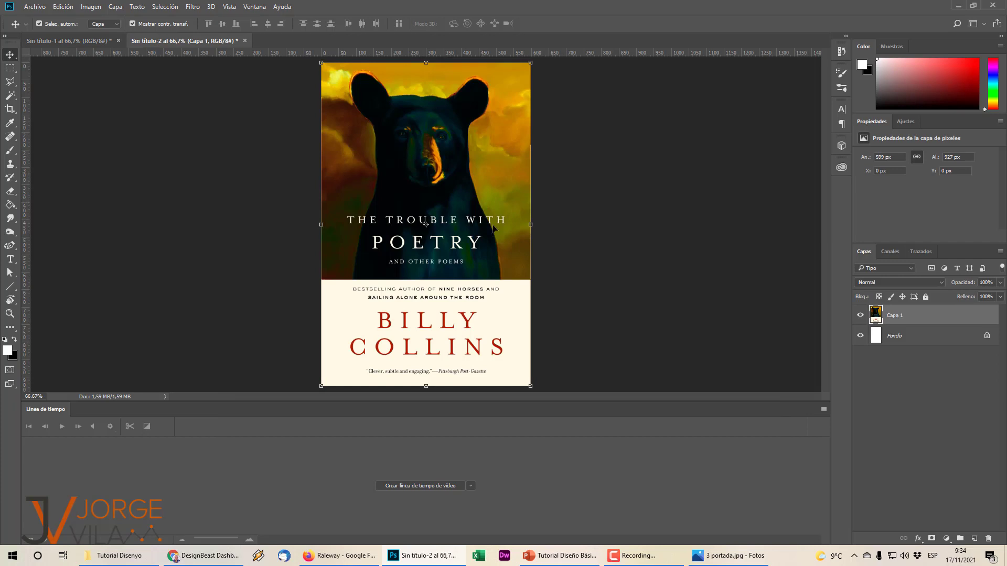
pyautogui.click(861, 315)
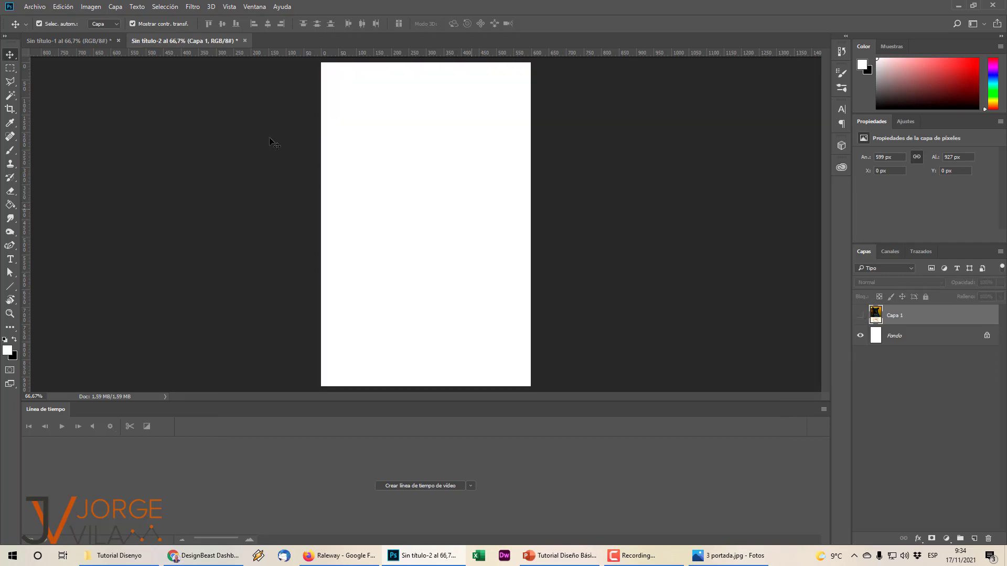
# Select the full-width top 651 px photo area, gauged from the reference, and add layer Capa 2.
pyautogui.click(84, 37)
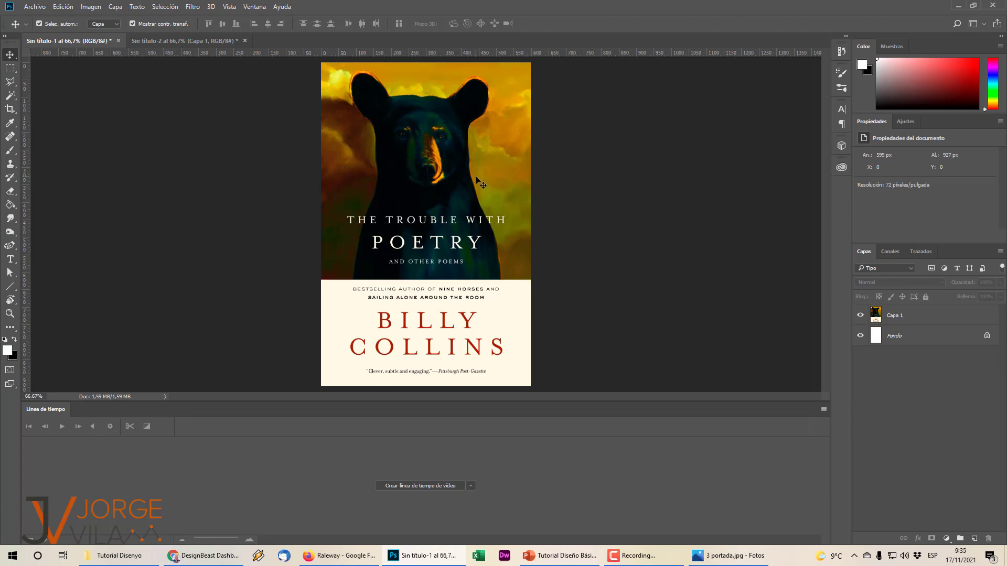
pyautogui.click(187, 44)
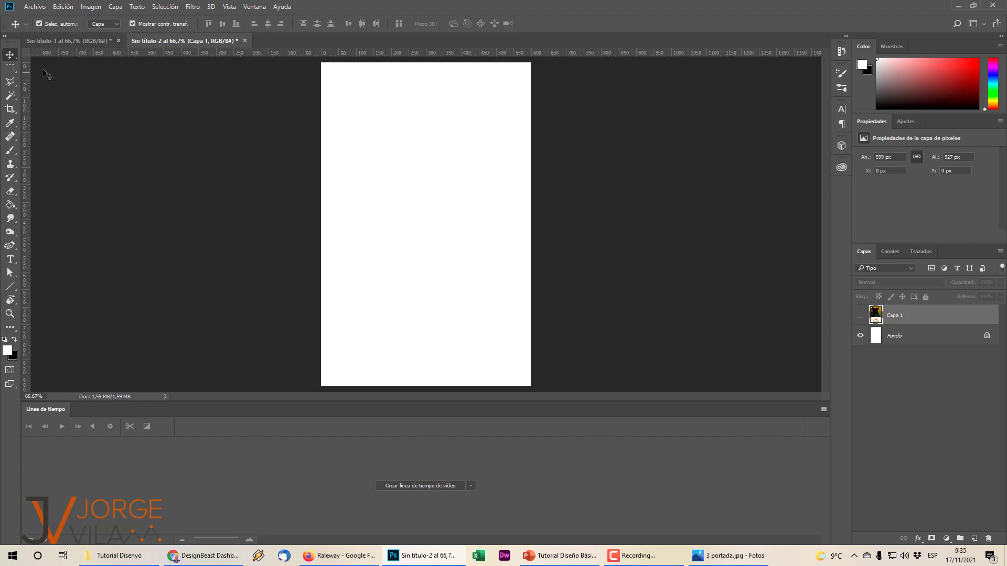
pyautogui.click(10, 67)
pyautogui.click(68, 40)
pyautogui.moveTo(321, 63); pyautogui.dragTo(382, 280)
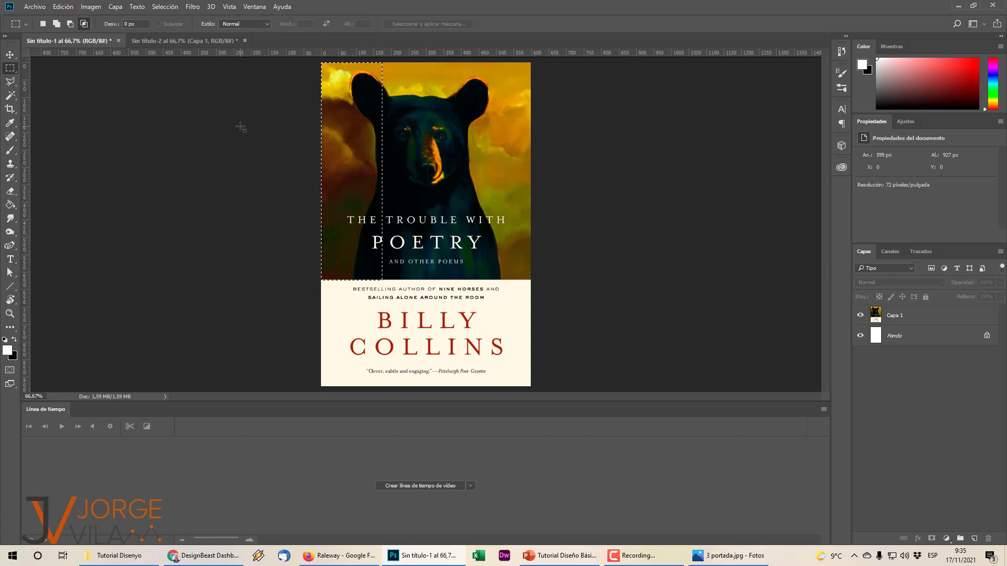
pyautogui.click(181, 41)
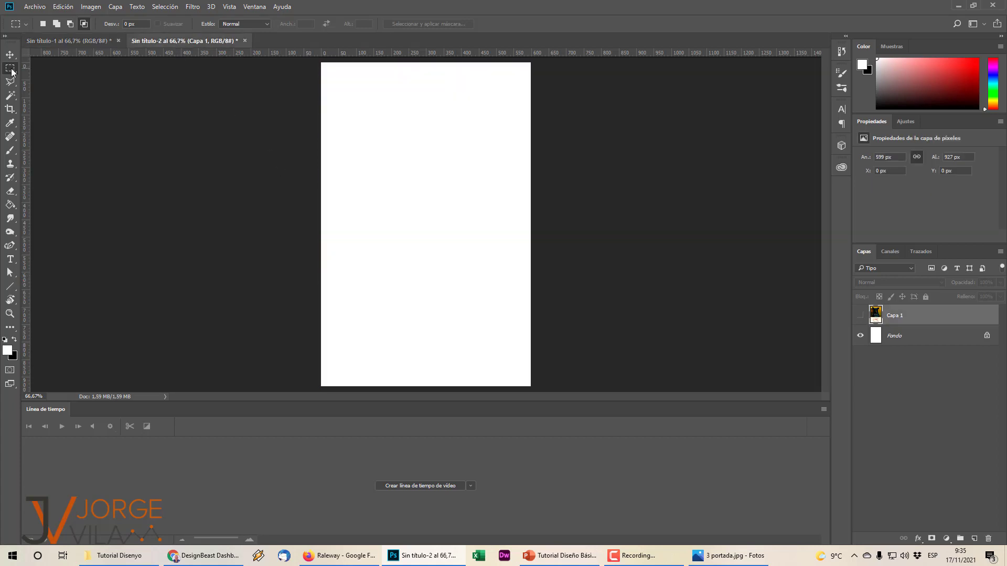
pyautogui.moveTo(313, 59); pyautogui.dragTo(549, 281)
pyautogui.click(974, 538)
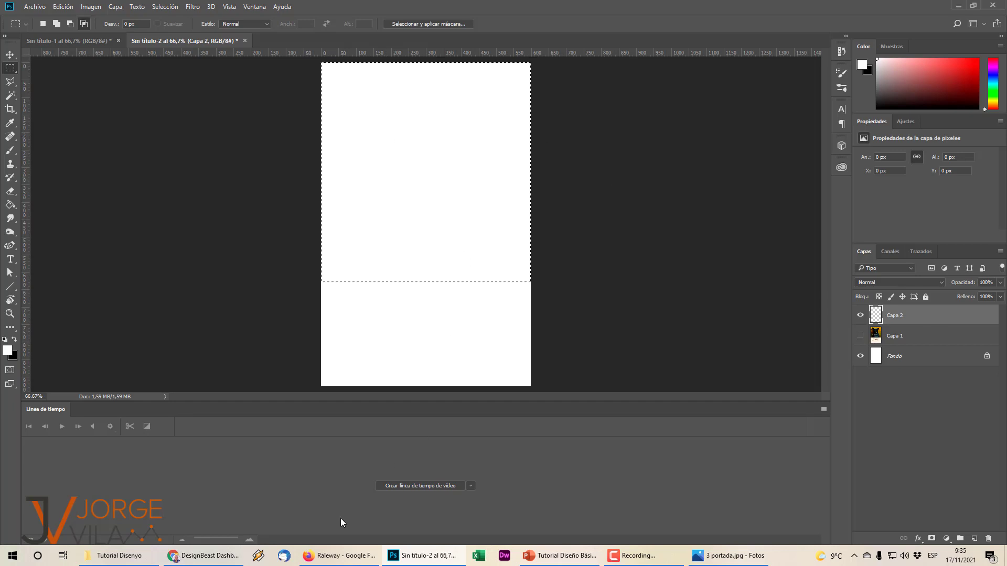
# Search Pixabay for 'mapache' in a new browser tab.
pyautogui.click(340, 555)
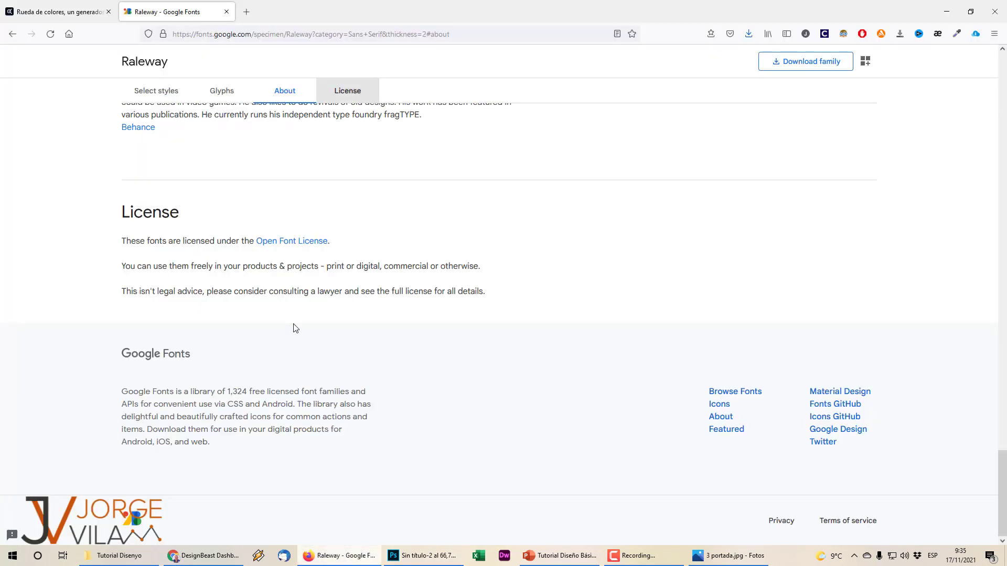
pyautogui.click(246, 12)
pyautogui.write('pixabay.com/')
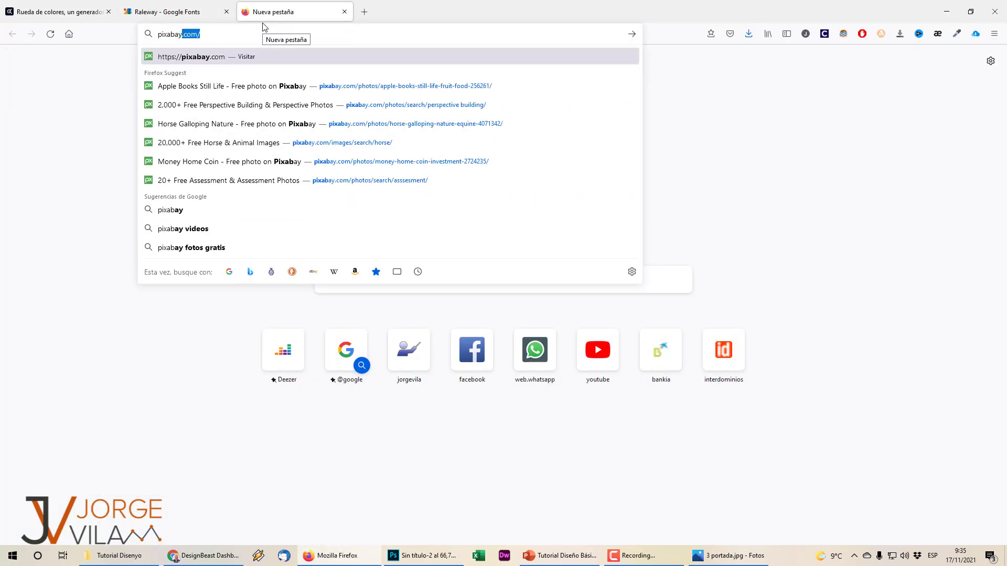
pyautogui.press('Return')
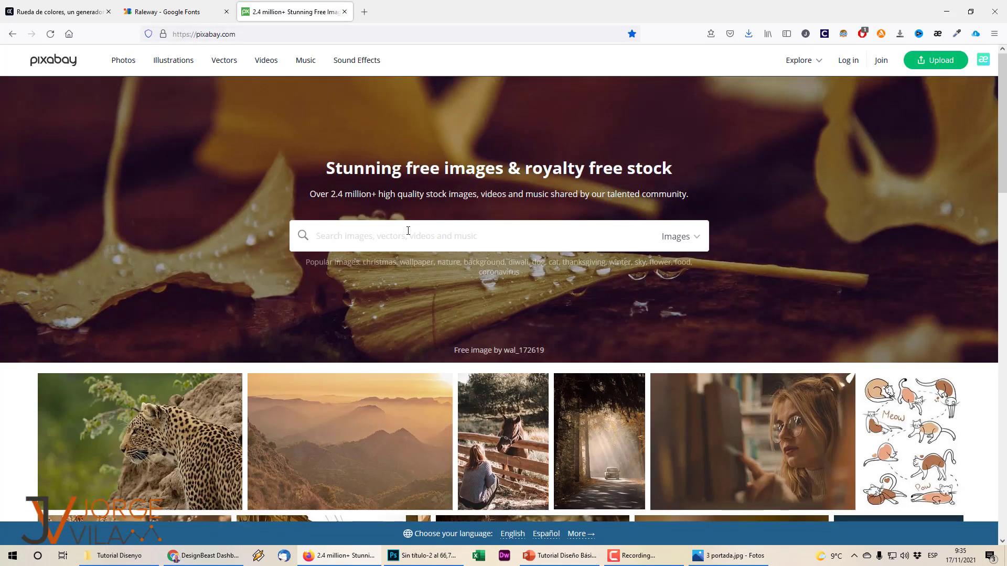
pyautogui.write('mapache')
pyautogui.press('Return')
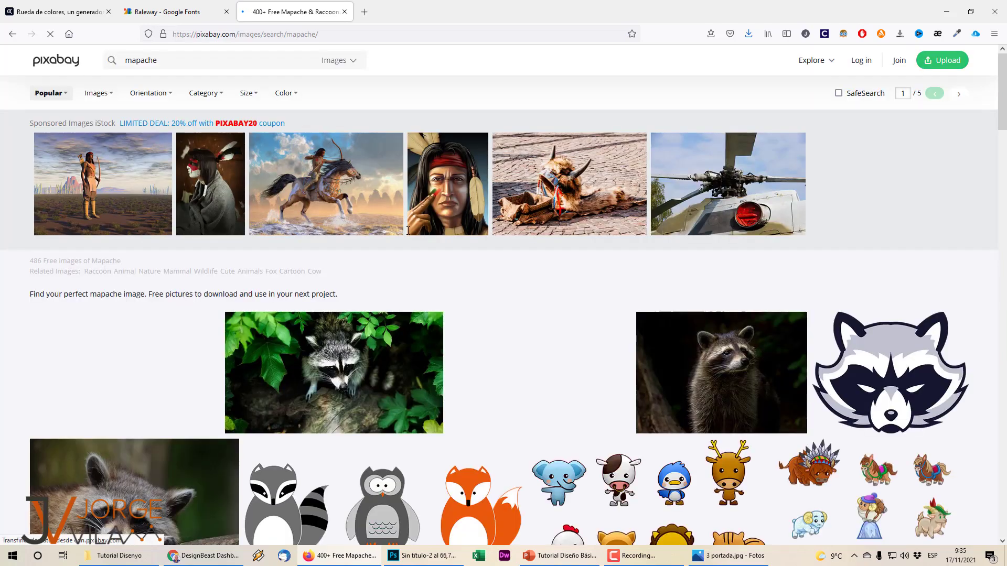
pyautogui.scroll(-2, 444, 181)
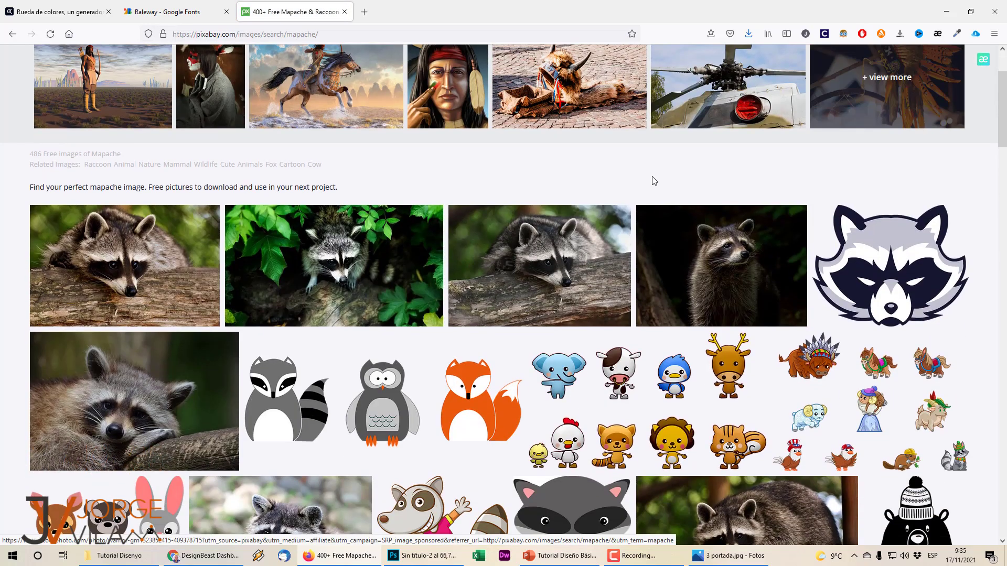
# Open the dark raccoon photo, copy it, and switch back to Photoshop.
pyautogui.click(708, 268)
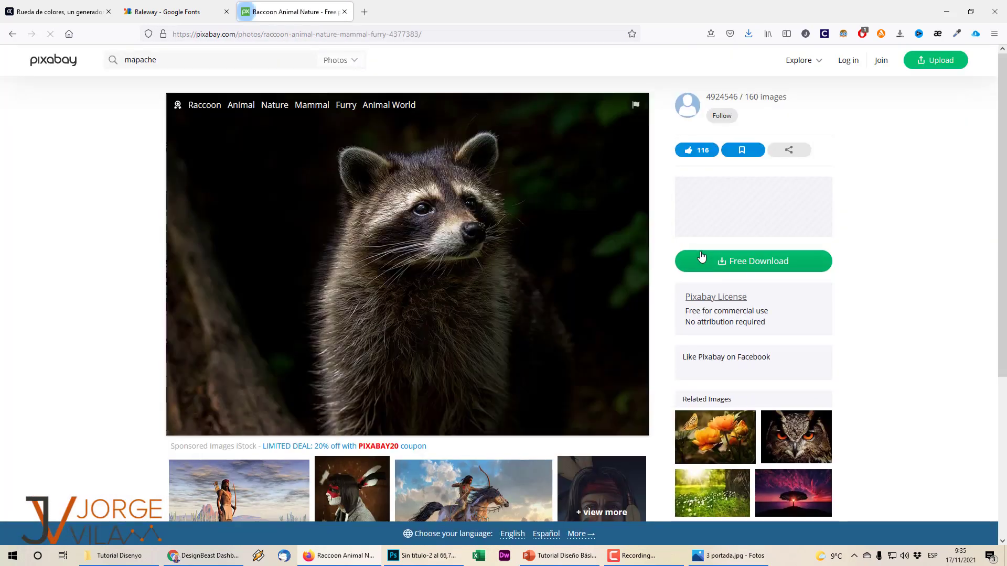
pyautogui.rightClick(452, 252)
pyautogui.click(474, 295)
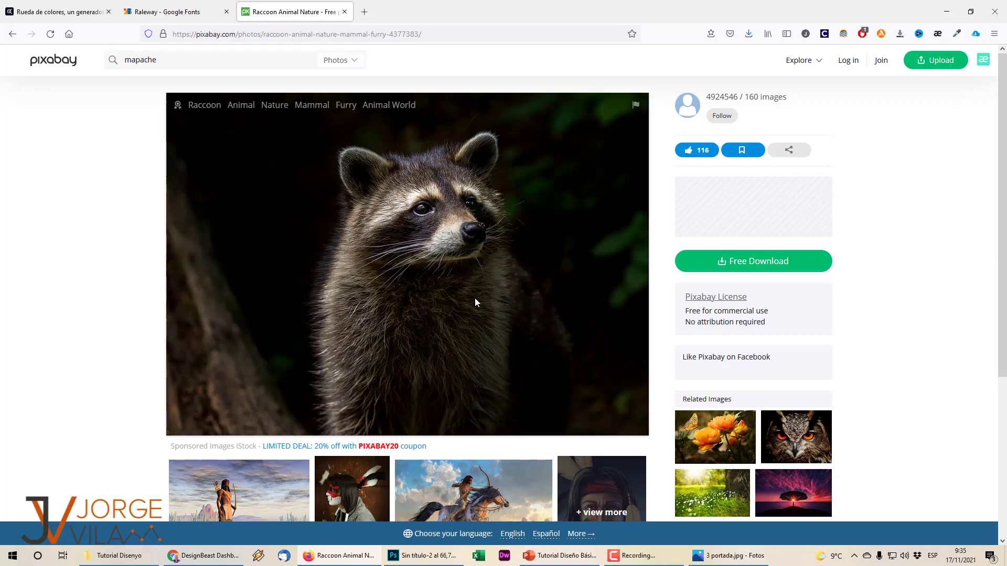
pyautogui.hotkey('alt', 'Tab')
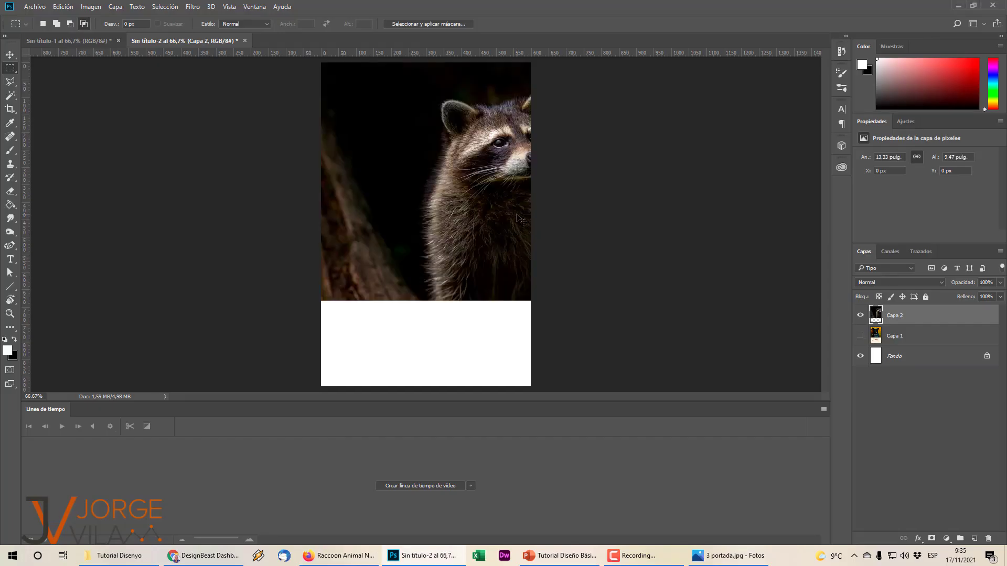
# Shift the raccoon left on Capa 2 to centre it, comparing against Sin título-1.
pyautogui.hotkey('ctrl', 't')
pyautogui.moveTo(506, 208); pyautogui.dragTo(432, 210)
pyautogui.press('Return')
pyautogui.press('m')
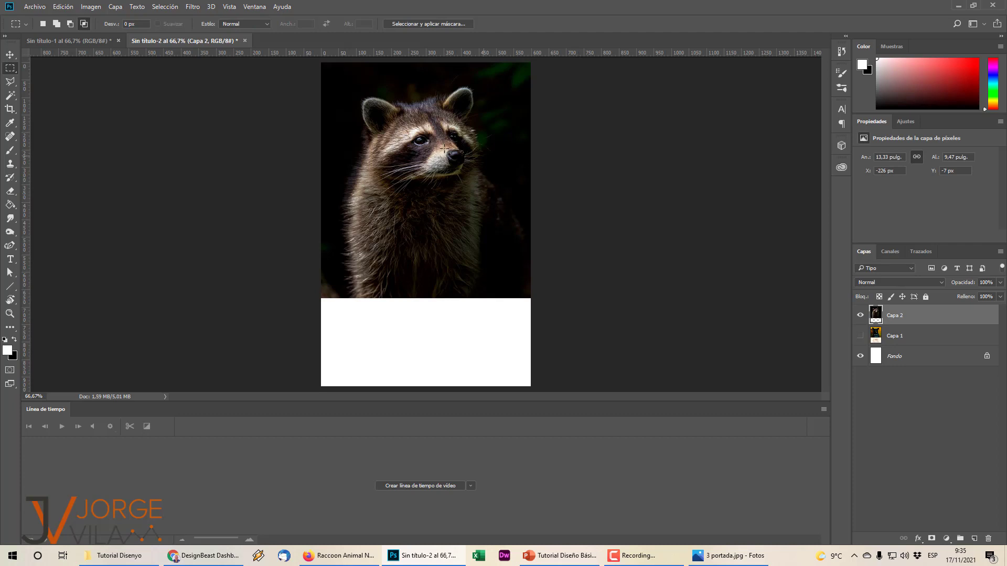
pyautogui.click(87, 38)
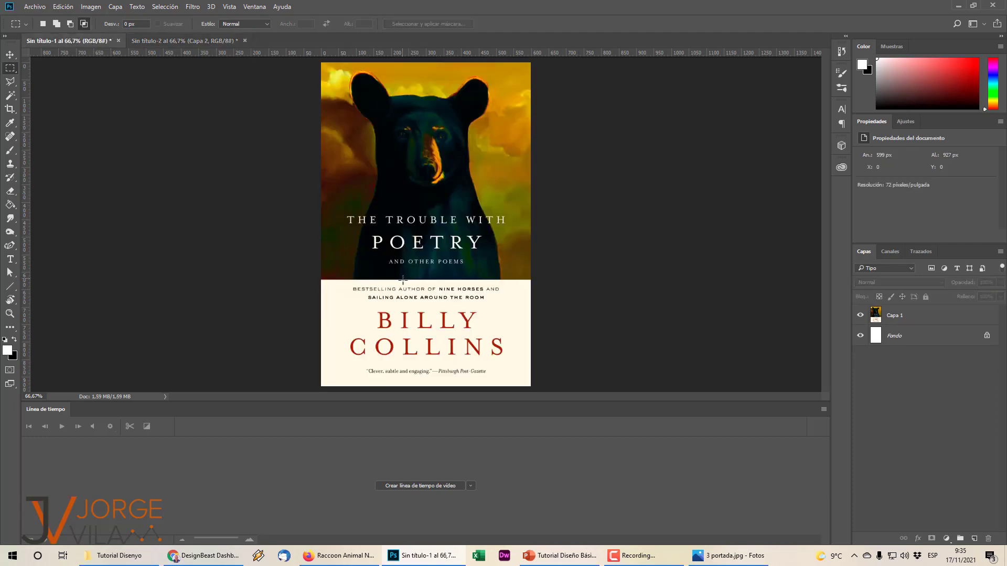
pyautogui.click(190, 42)
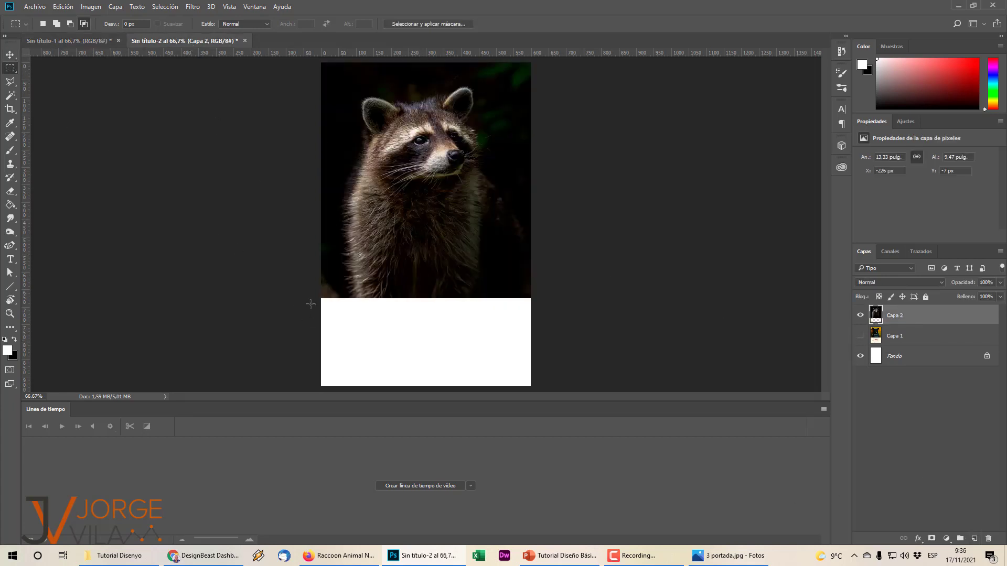
# Select the lower band on a new layer and sample a beige background colour from the raccoon photo.
pyautogui.moveTo(315, 297); pyautogui.dragTo(584, 399)
pyautogui.click(974, 538)
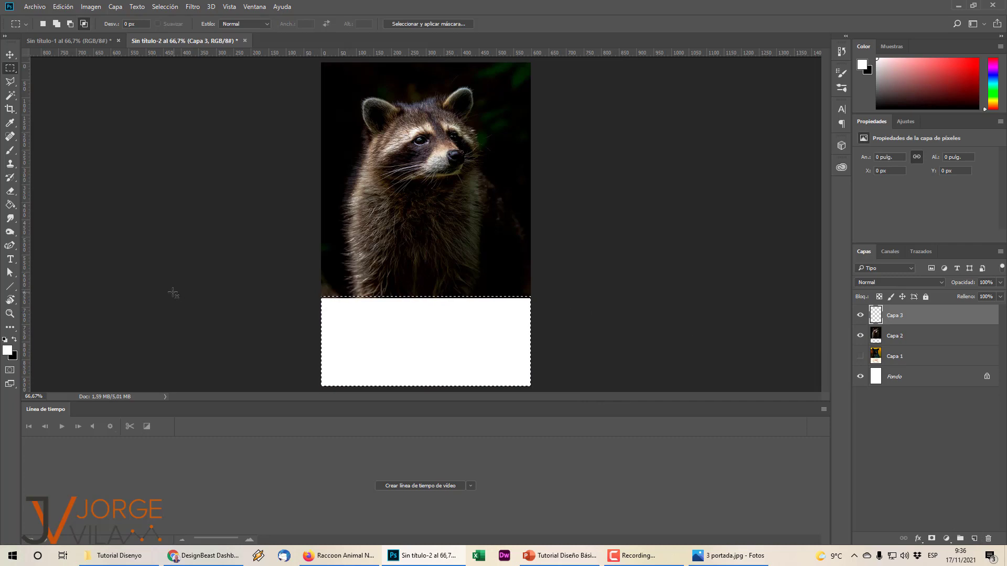
pyautogui.click(10, 356)
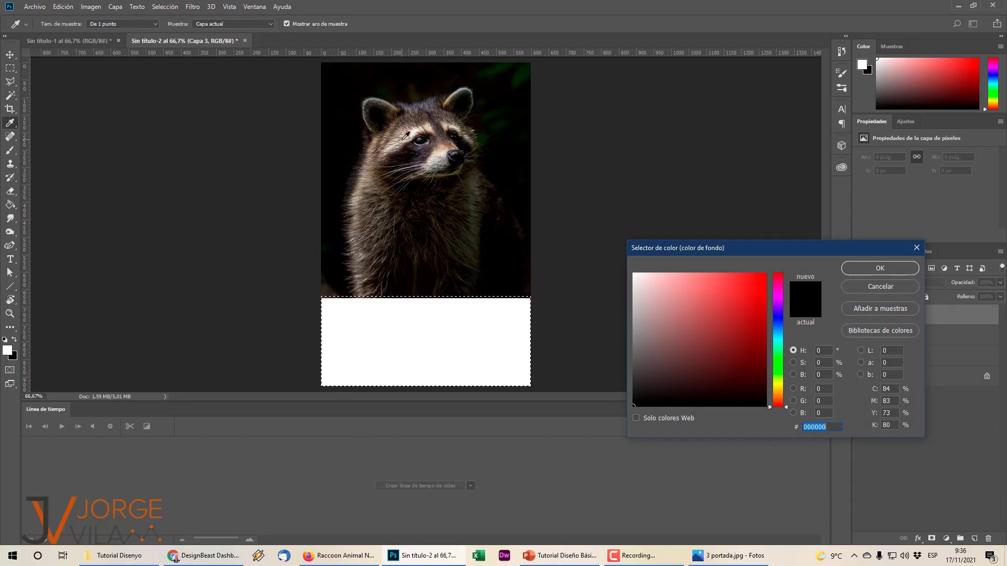
pyautogui.click(861, 275)
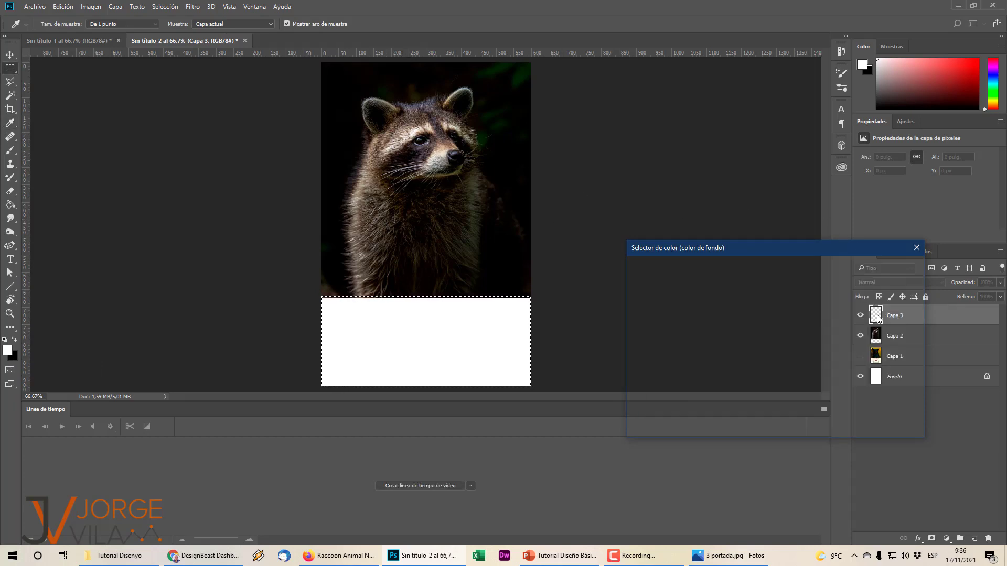
pyautogui.click(898, 336)
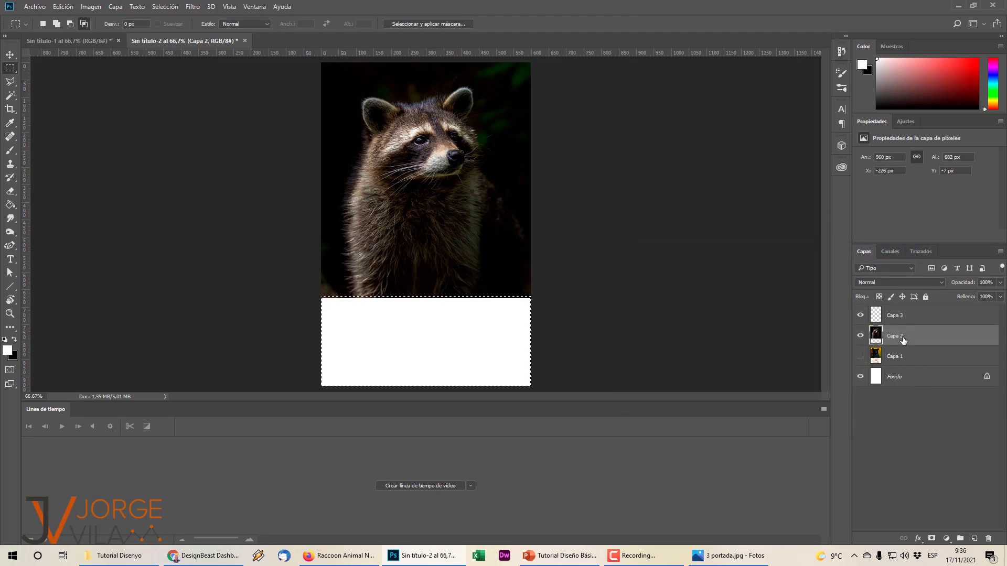
pyautogui.click(13, 358)
pyautogui.moveTo(466, 193); pyautogui.dragTo(409, 131)
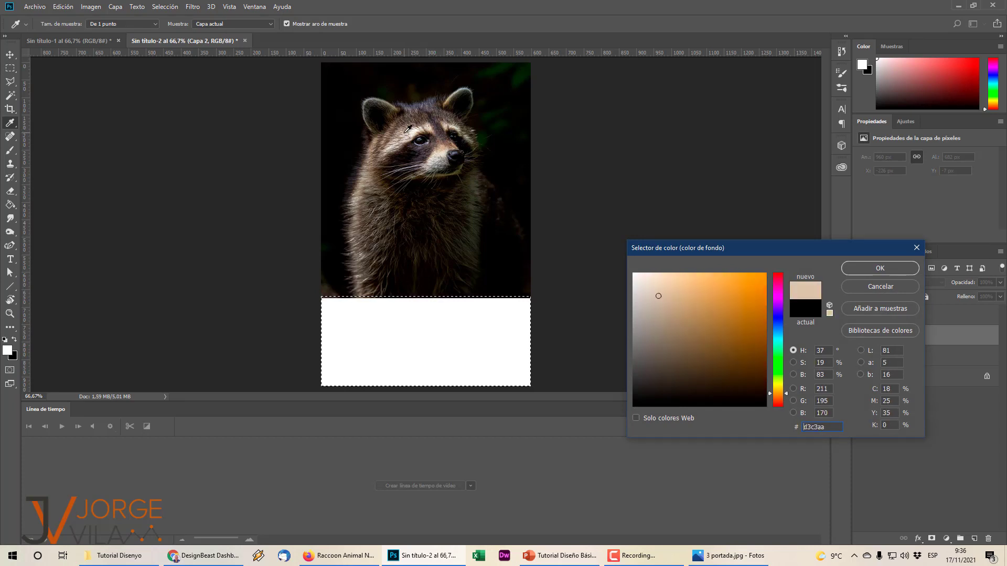
pyautogui.click(880, 267)
pyautogui.press('m')
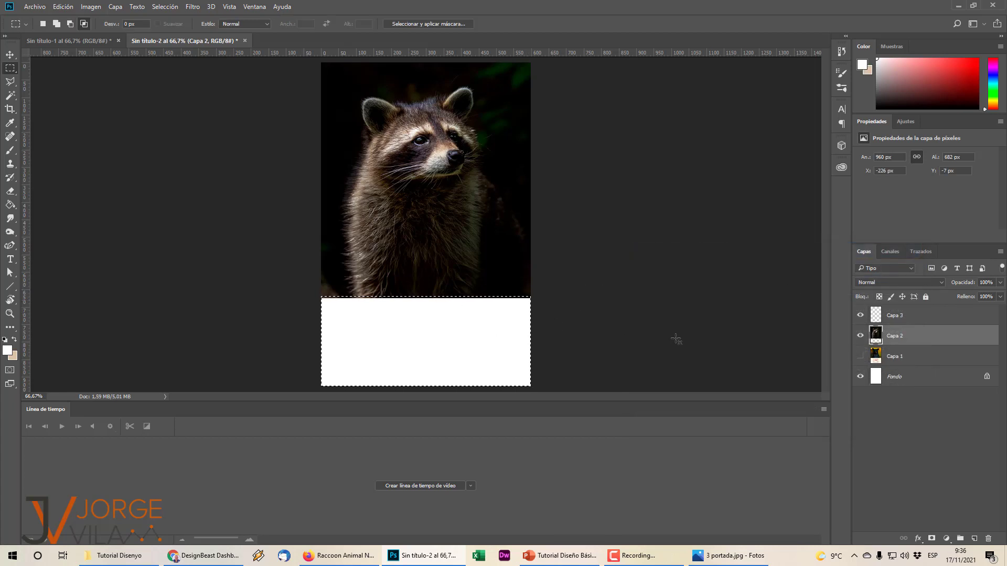
# Fill the band on Capa 3 with beige and view the Billy Collins reference.
pyautogui.click(903, 318)
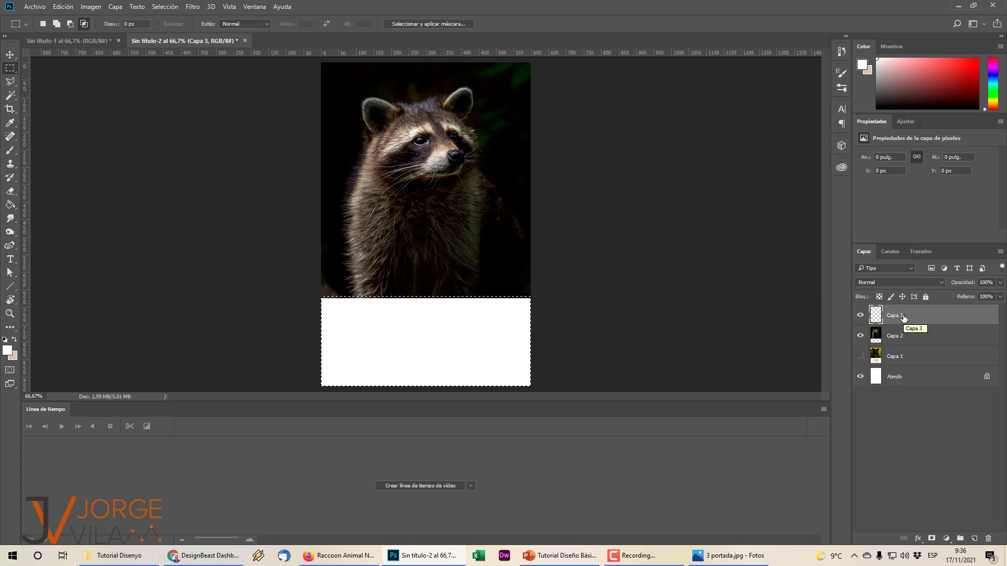
pyautogui.hotkey('ctrl', 'BackSpace')
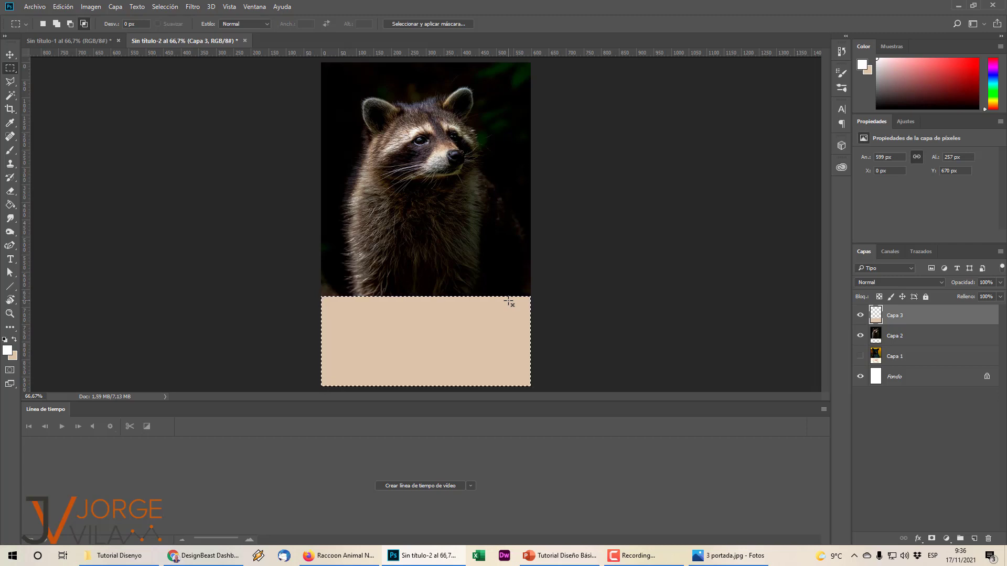
pyautogui.click(96, 40)
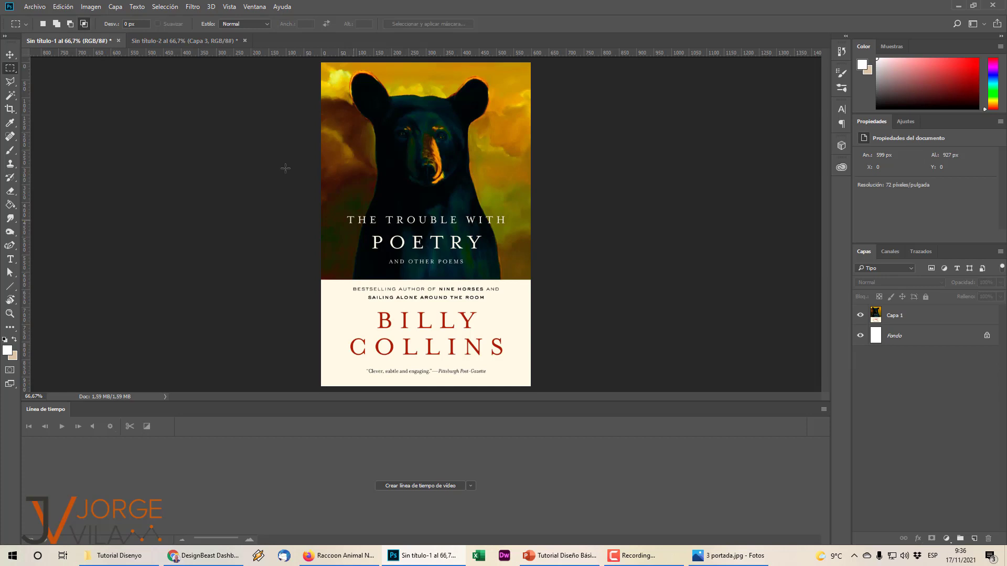
# Start a Raleway ExtraLight text box on the raccoon photo in Sin título-2.
pyautogui.click(175, 41)
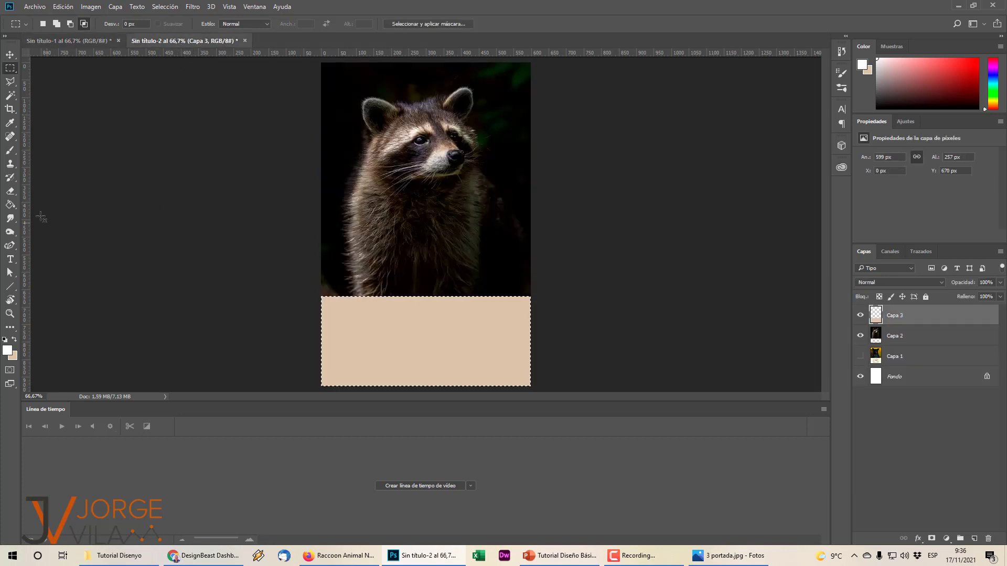
pyautogui.click(10, 259)
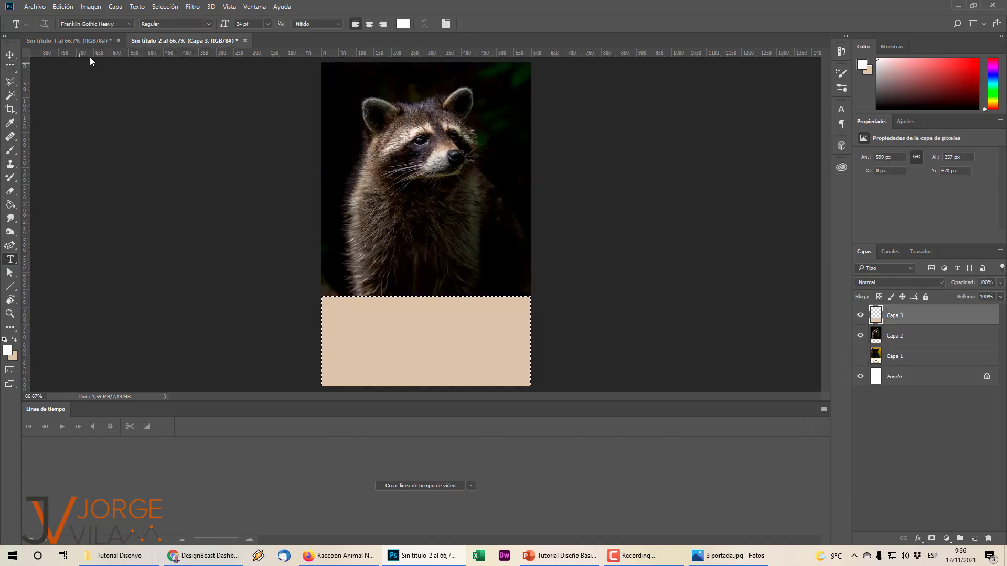
pyautogui.click(130, 24)
pyautogui.write('ra')
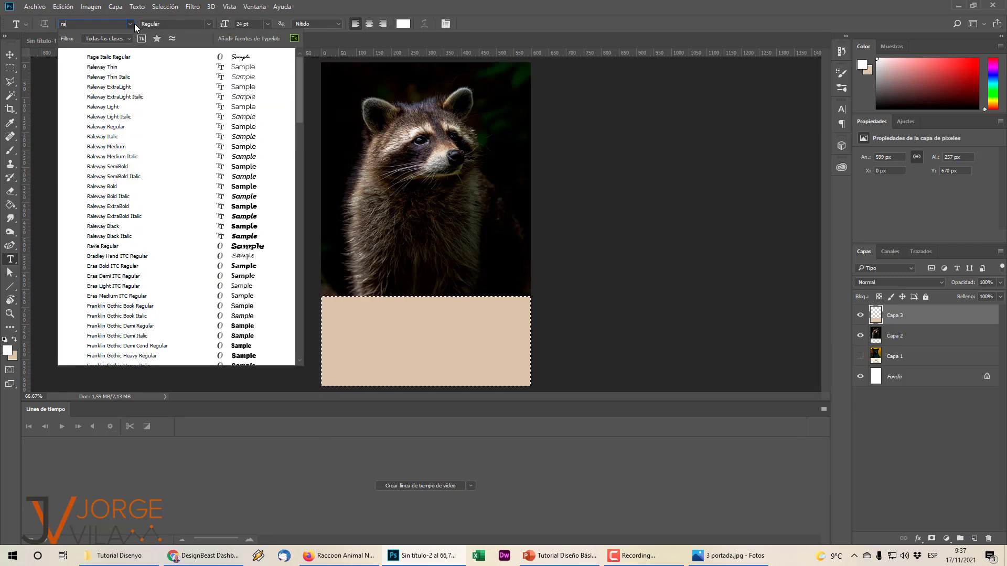
pyautogui.write('le')
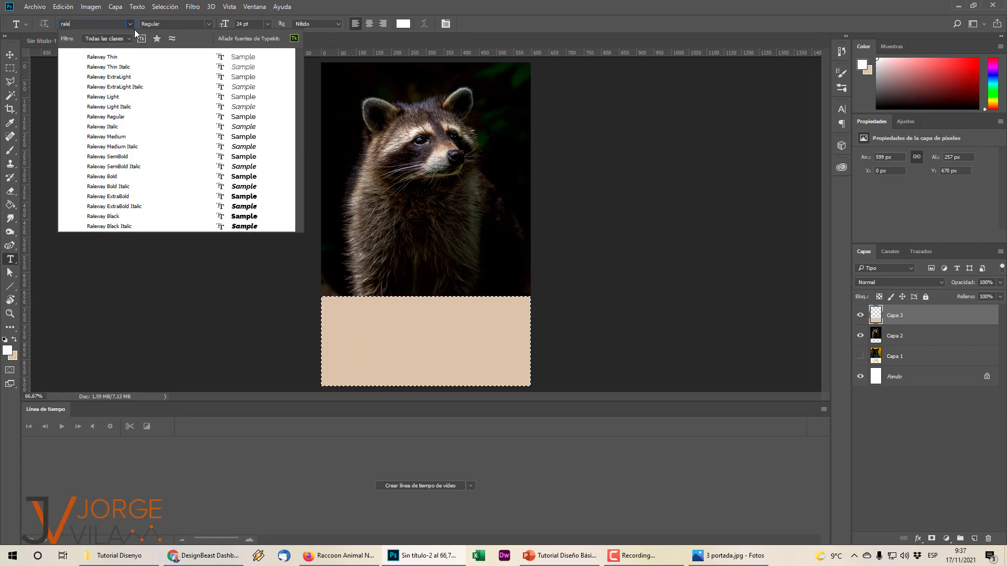
pyautogui.click(183, 77)
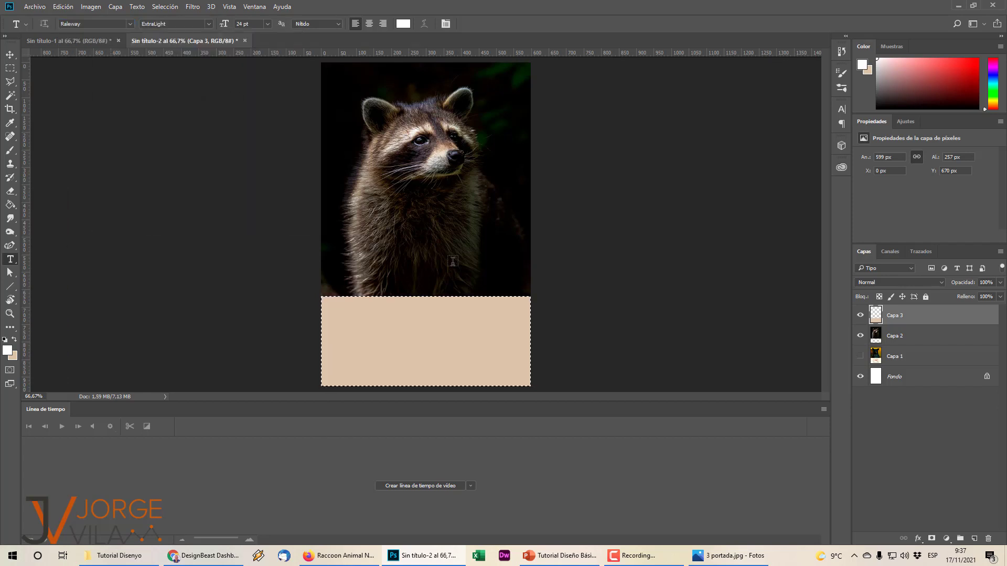
pyautogui.click(407, 234)
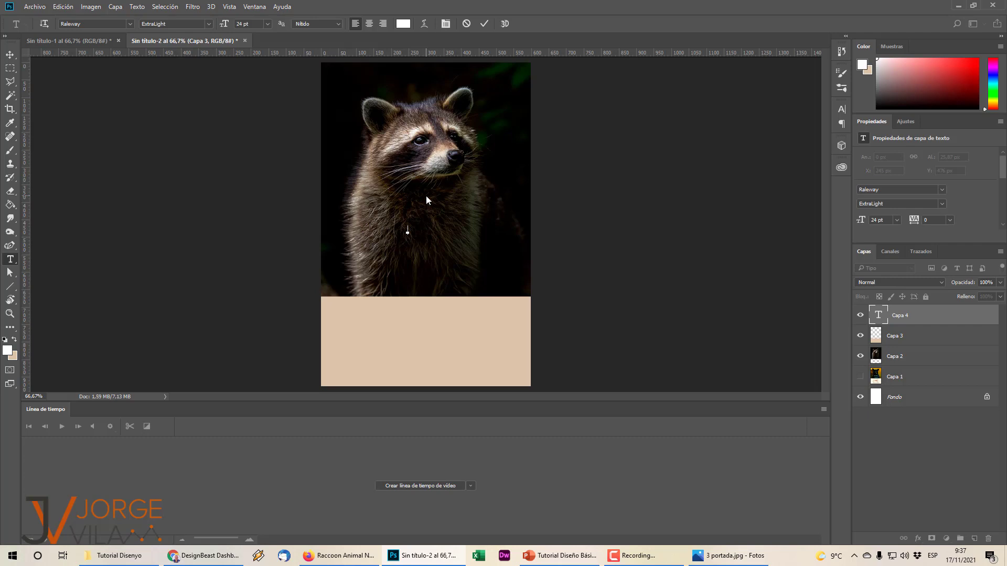
# Type the title LIFE OF A RACCOON on stacked lines and centre-align it.
pyautogui.write('LIFE OF A RACCONON')
pyautogui.press('Return')
pyautogui.press('Return')
pyautogui.press('Return')
pyautogui.moveTo(424, 224); pyautogui.dragTo(437, 255)
pyautogui.click(369, 24)
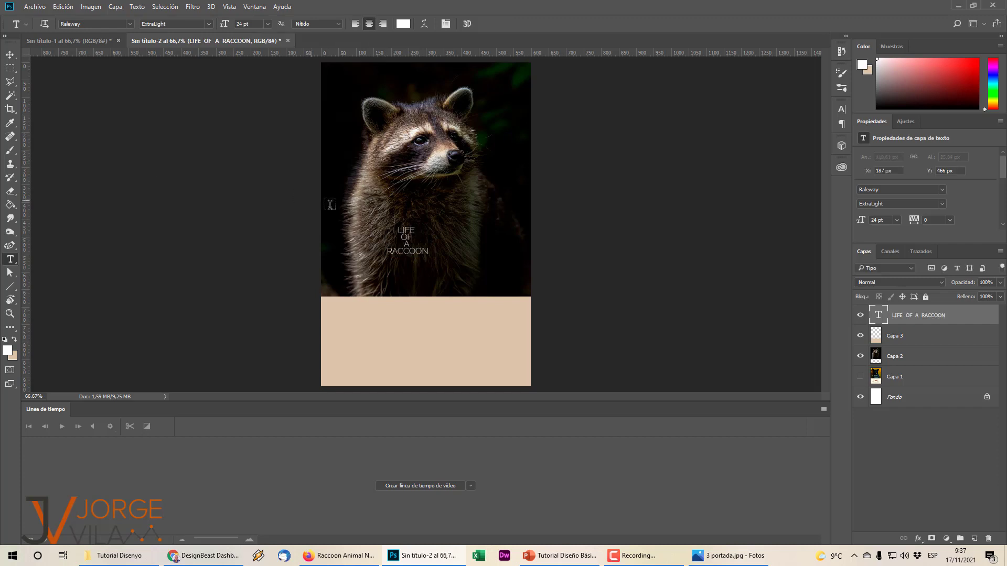
pyautogui.click(143, 166)
# Enlarge the white title to about 59 pt and apply the transform.
pyautogui.hotkey('ctrl', 't')
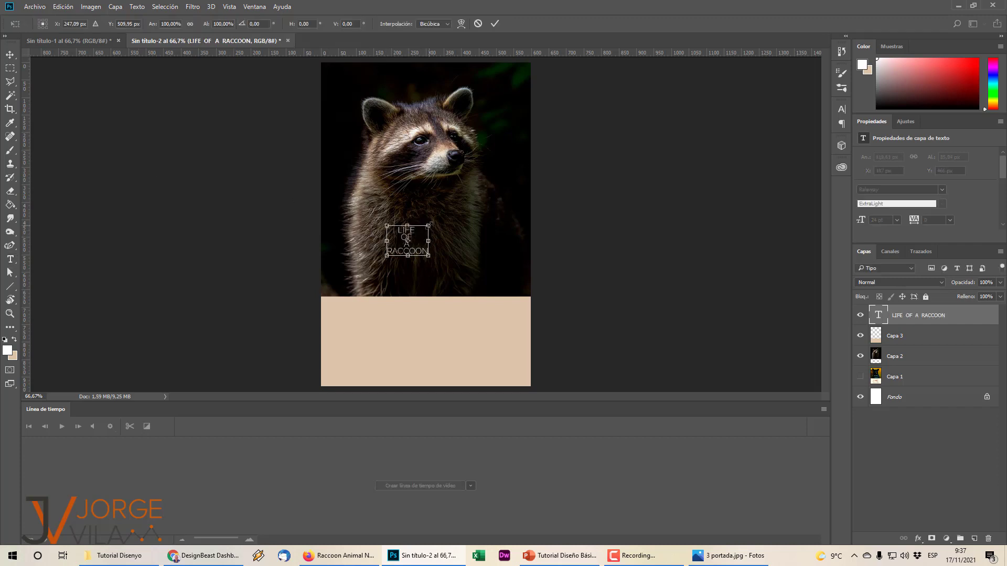
pyautogui.moveTo(429, 223); pyautogui.dragTo(420, 258)
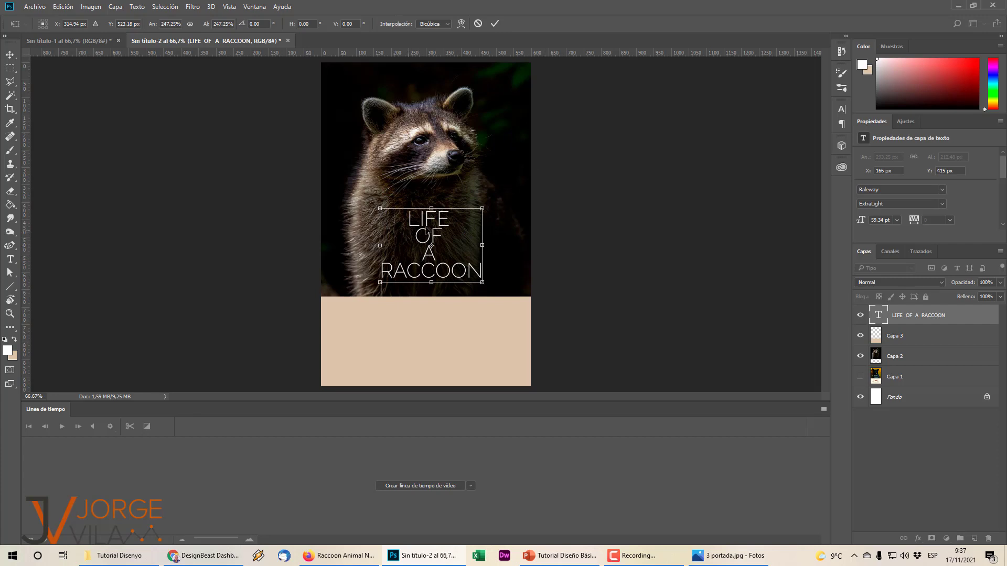
pyautogui.click(10, 68)
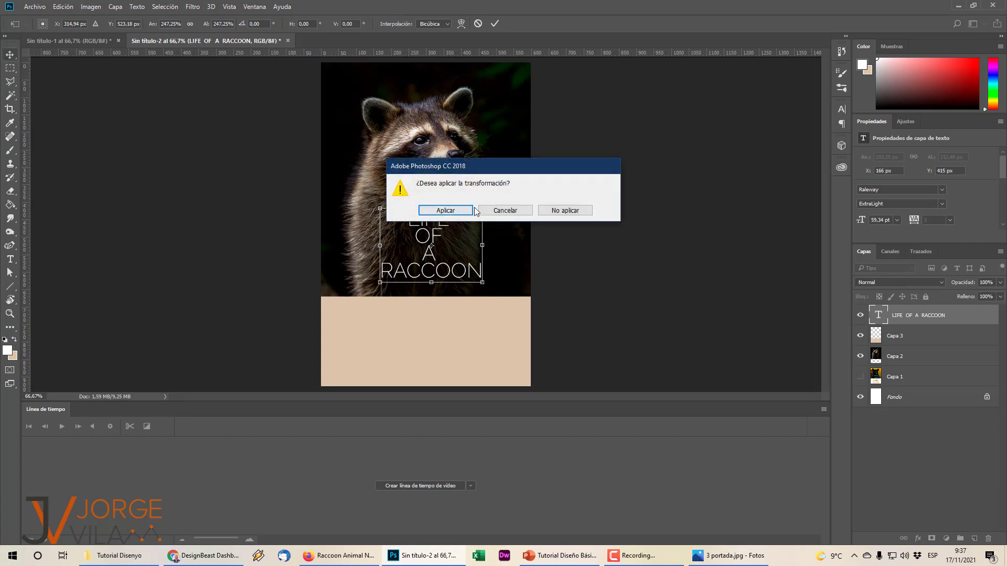
pyautogui.click(440, 211)
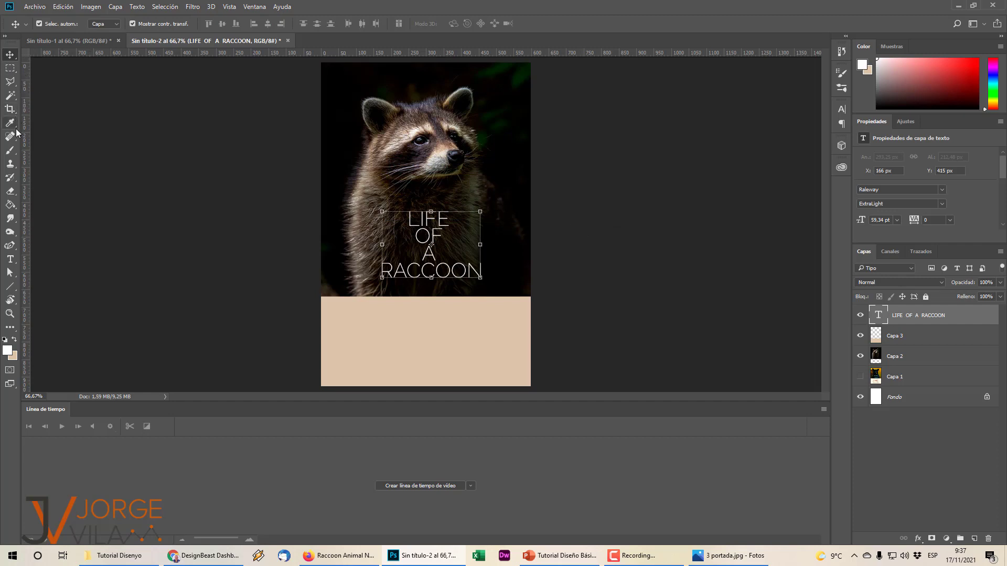
pyautogui.click(64, 120)
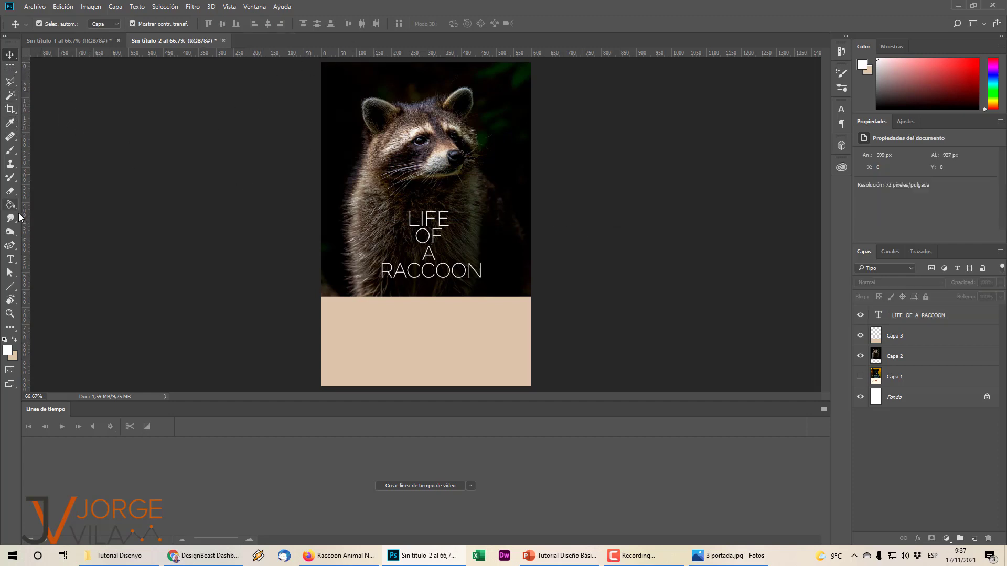
# Widen the title's letter tracking to 420 in the Character panel.
pyautogui.click(10, 260)
pyautogui.click(412, 236)
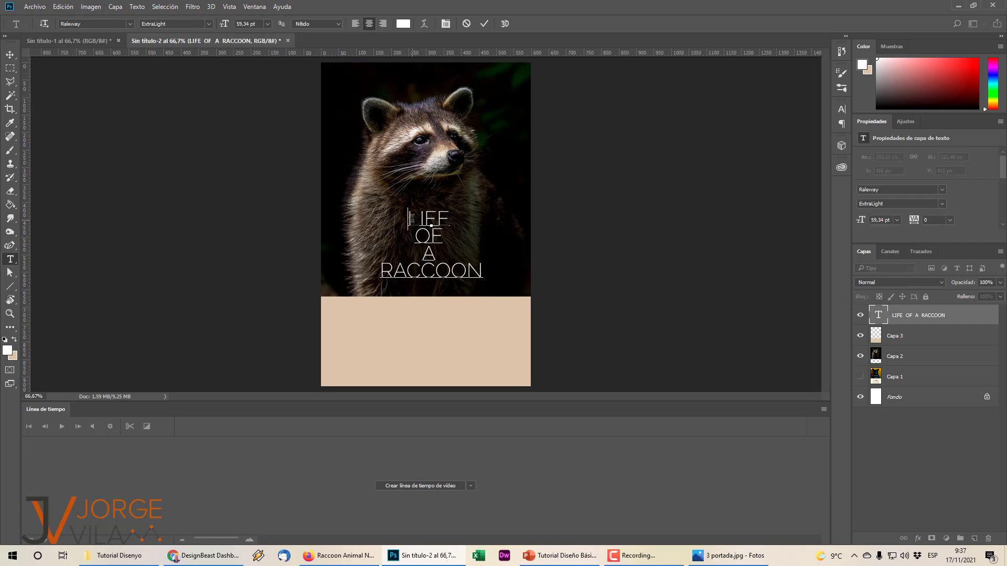
pyautogui.hotkey('ctrl', 'a')
pyautogui.click(449, 26)
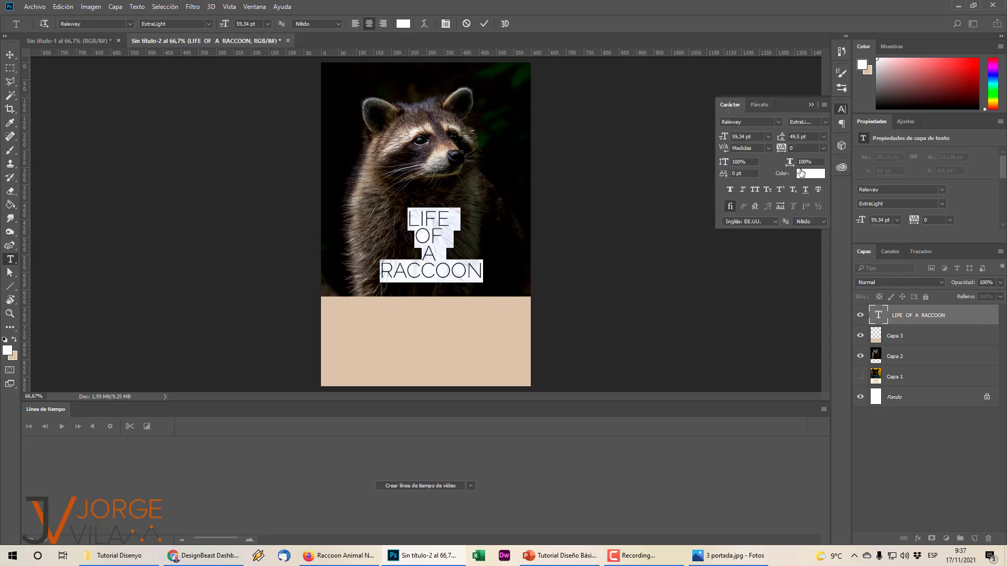
pyautogui.click(823, 149)
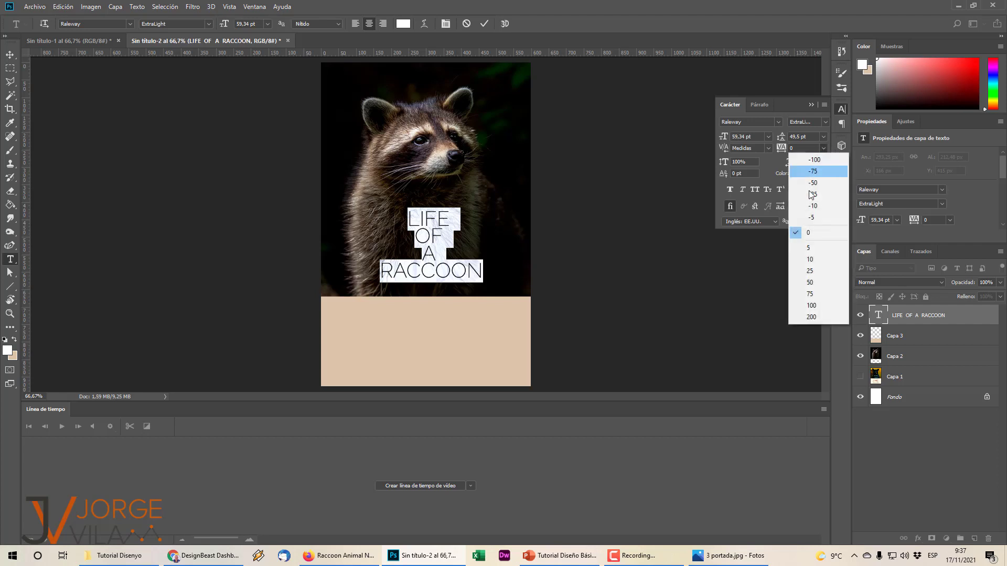
pyautogui.click(784, 152)
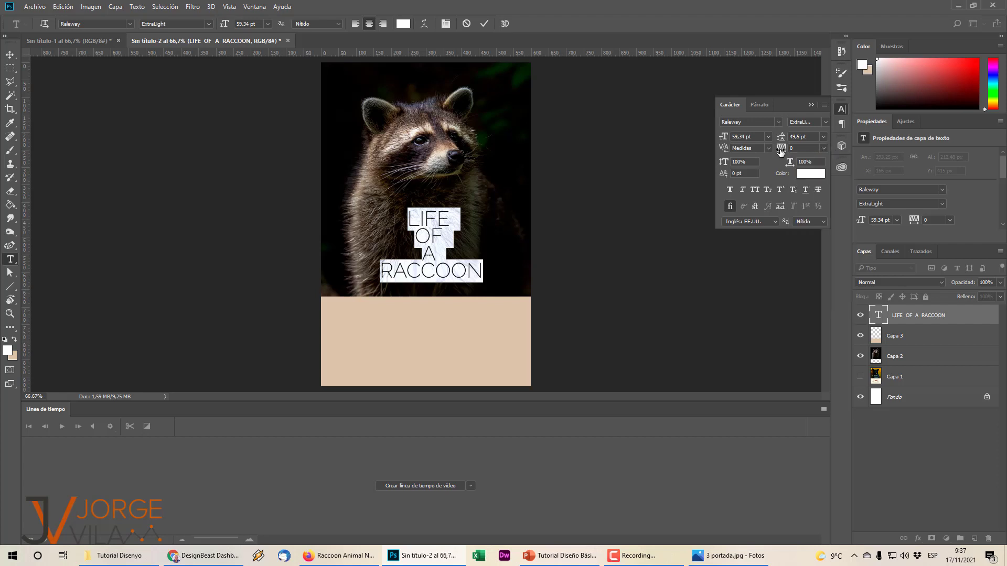
pyautogui.moveTo(783, 150); pyautogui.dragTo(792, 152)
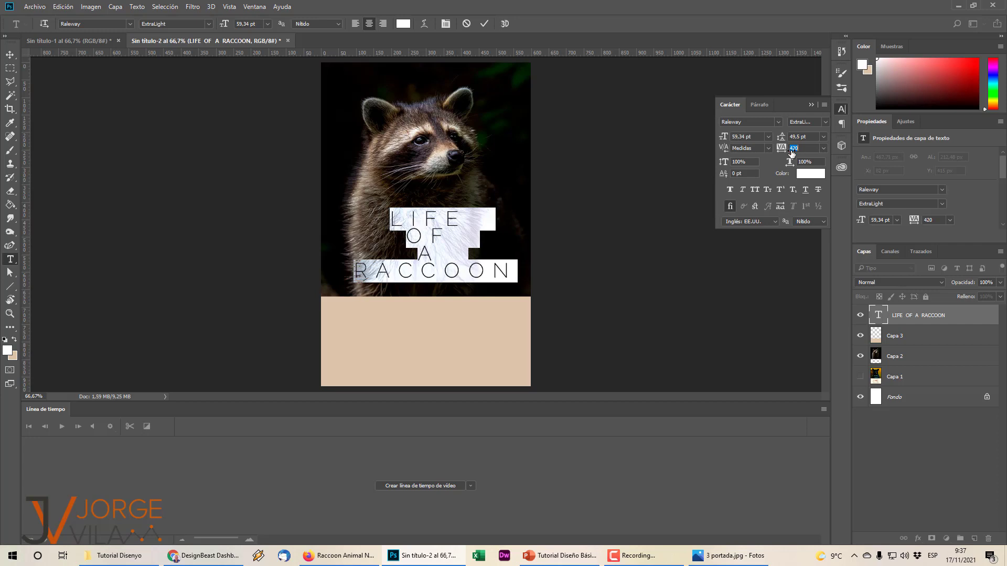
pyautogui.click(654, 227)
# Increase the title's line spacing so LIFE, OF, A and RACCOON spread apart.
pyautogui.moveTo(432, 230); pyautogui.dragTo(444, 277)
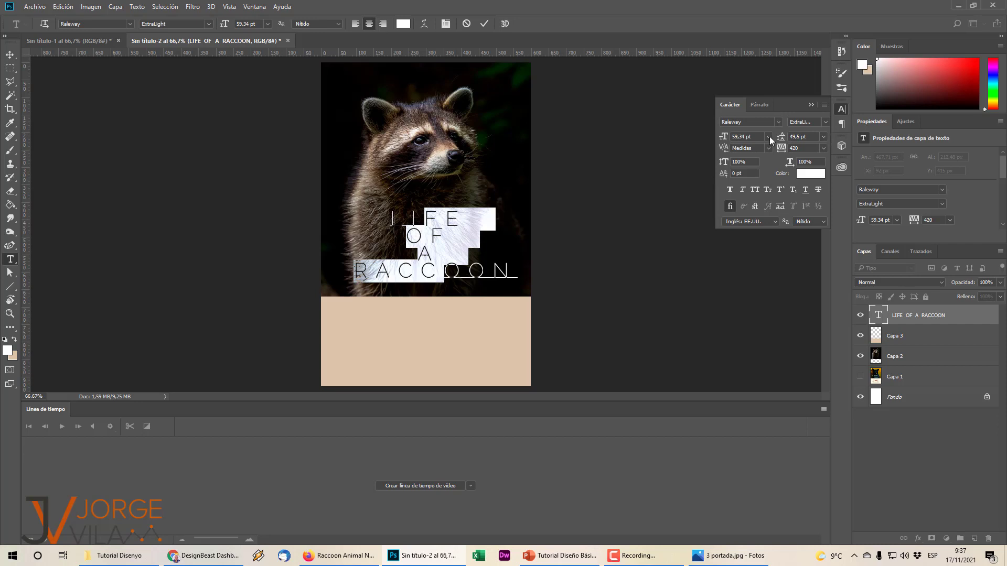
pyautogui.moveTo(781, 136); pyautogui.dragTo(804, 139)
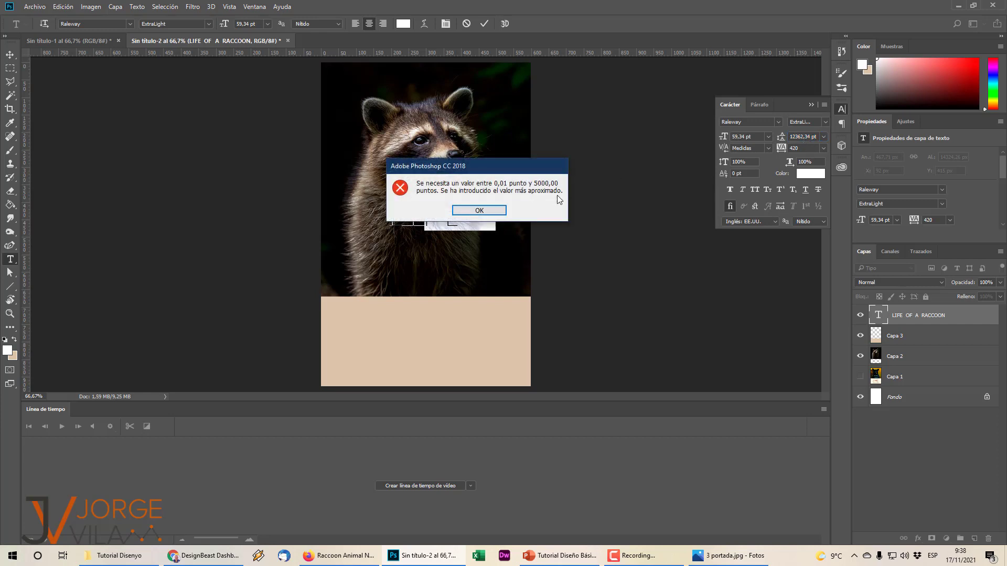
pyautogui.click(498, 208)
pyautogui.click(499, 212)
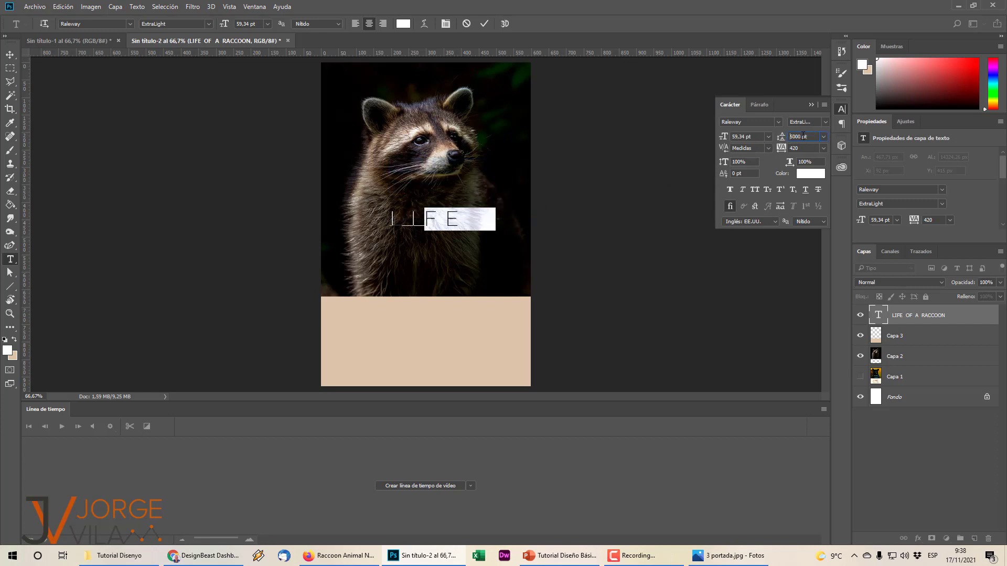
pyautogui.write('10')
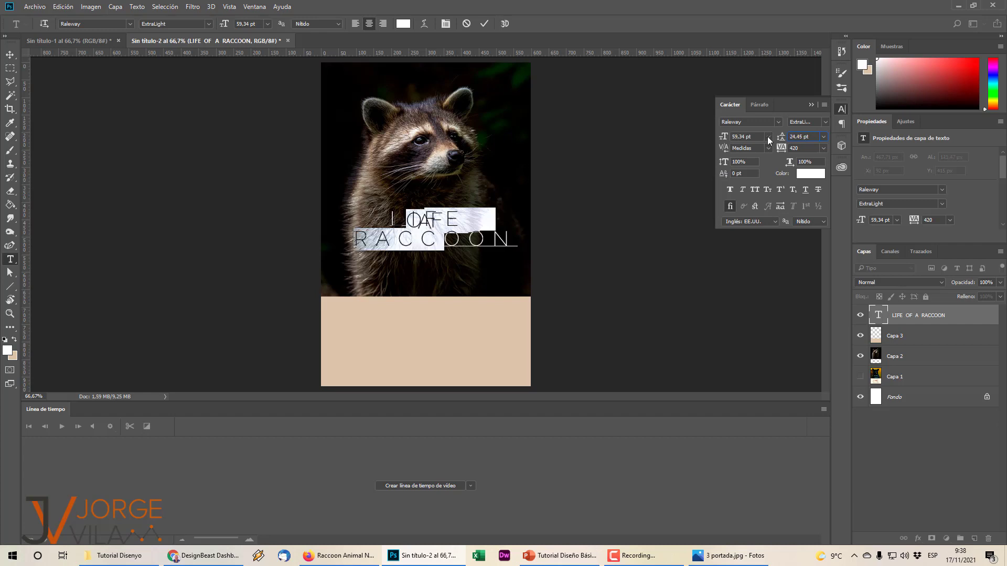
pyautogui.press('Return')
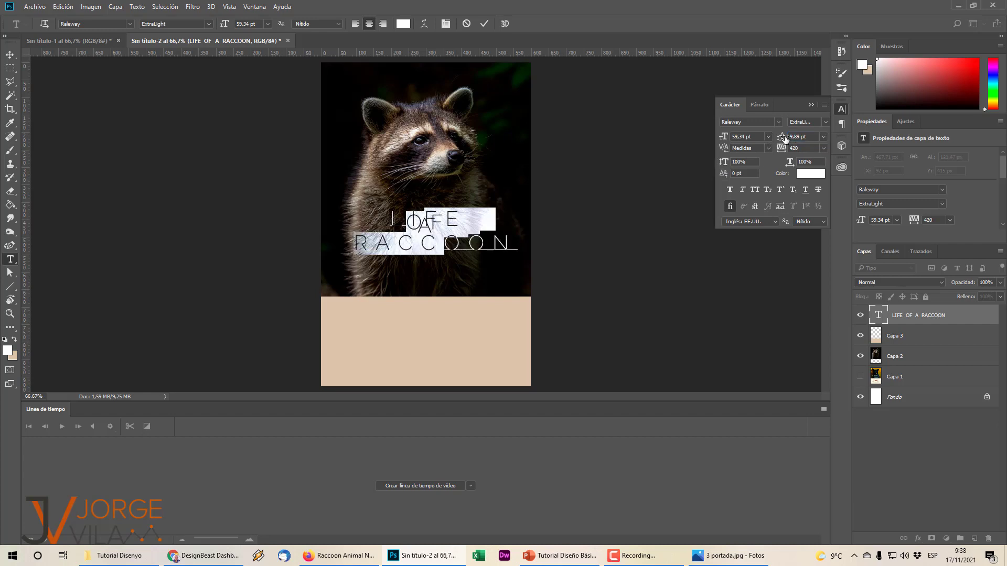
pyautogui.moveTo(785, 139); pyautogui.dragTo(785, 160)
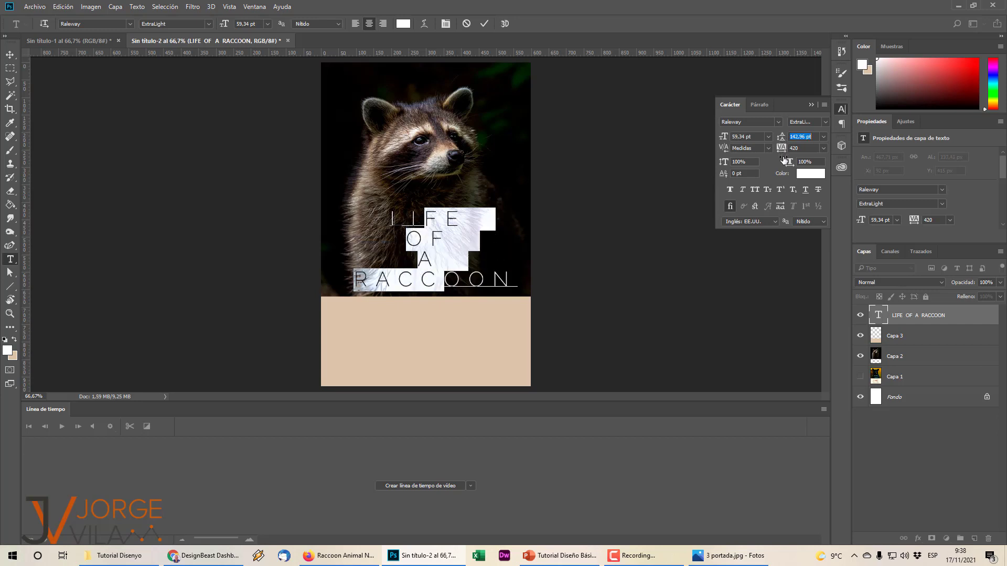
pyautogui.click(561, 251)
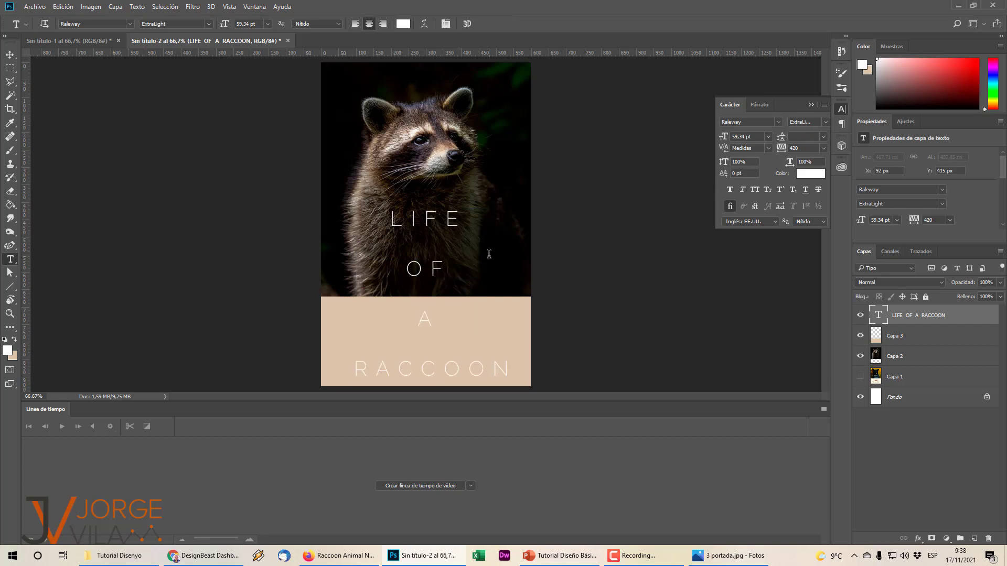
# Readjust the title's leading to about 61 pt and commit the text.
pyautogui.click(438, 221)
pyautogui.hotkey('ctrl', 'a')
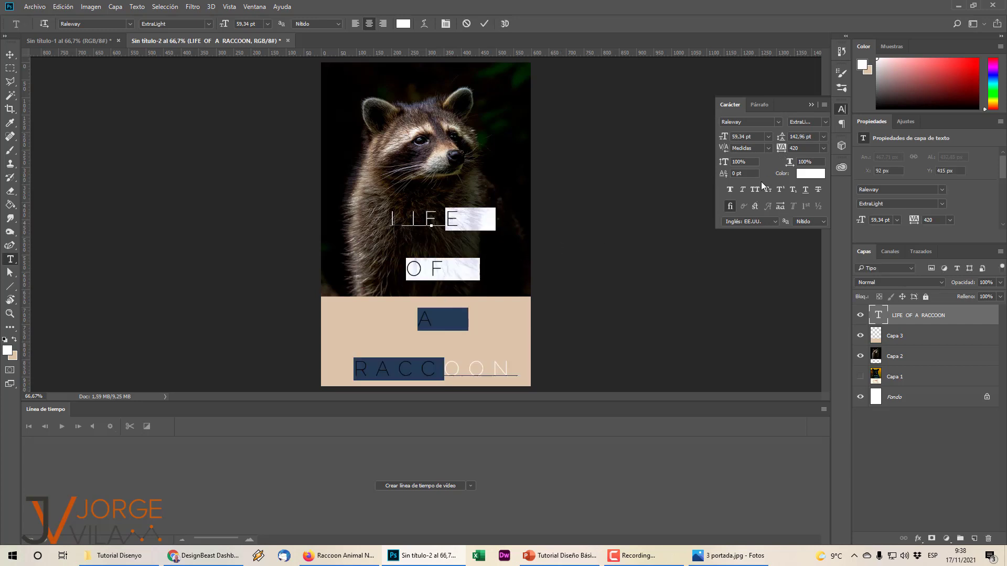
pyautogui.moveTo(798, 137); pyautogui.dragTo(764, 136)
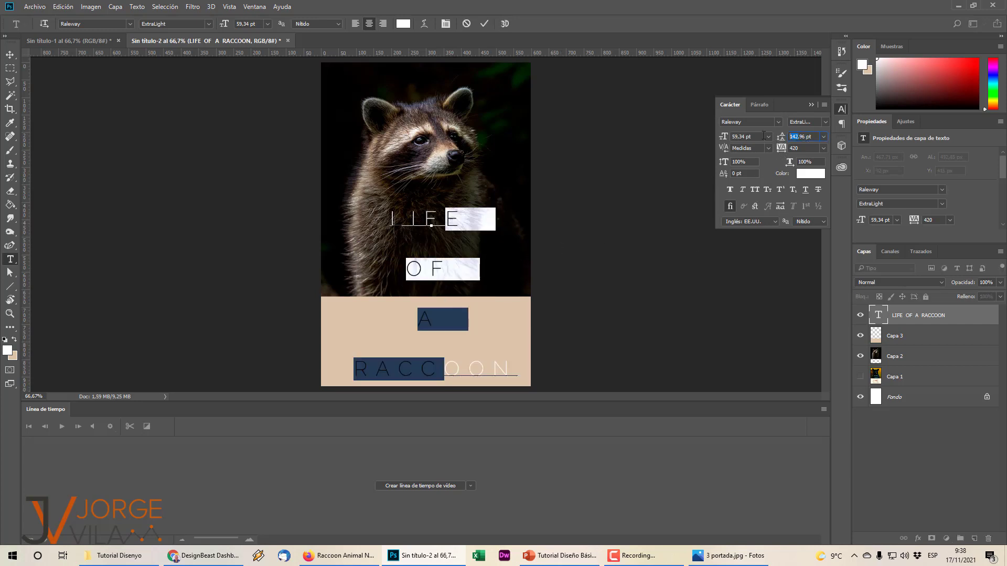
pyautogui.write('100')
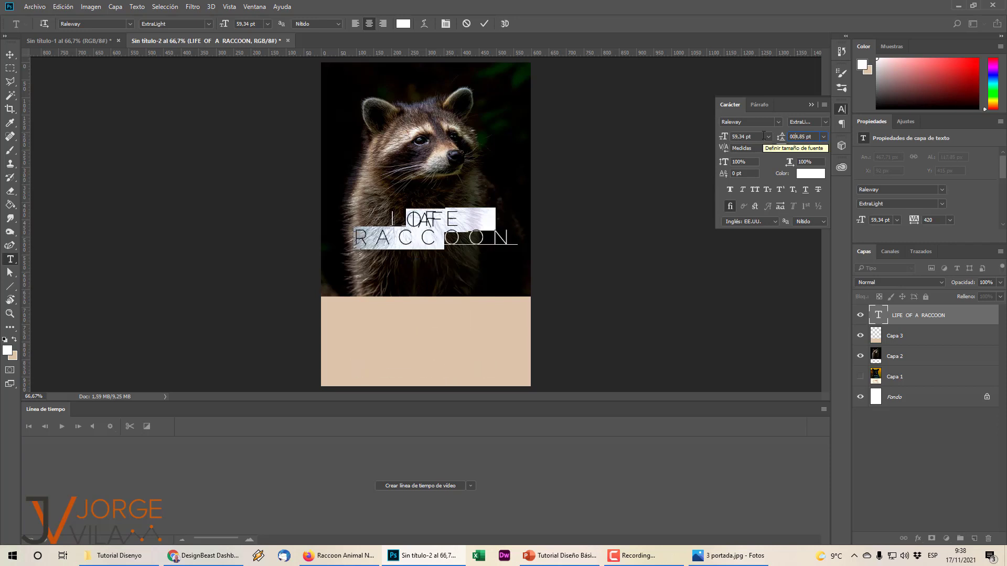
pyautogui.write('2,1')
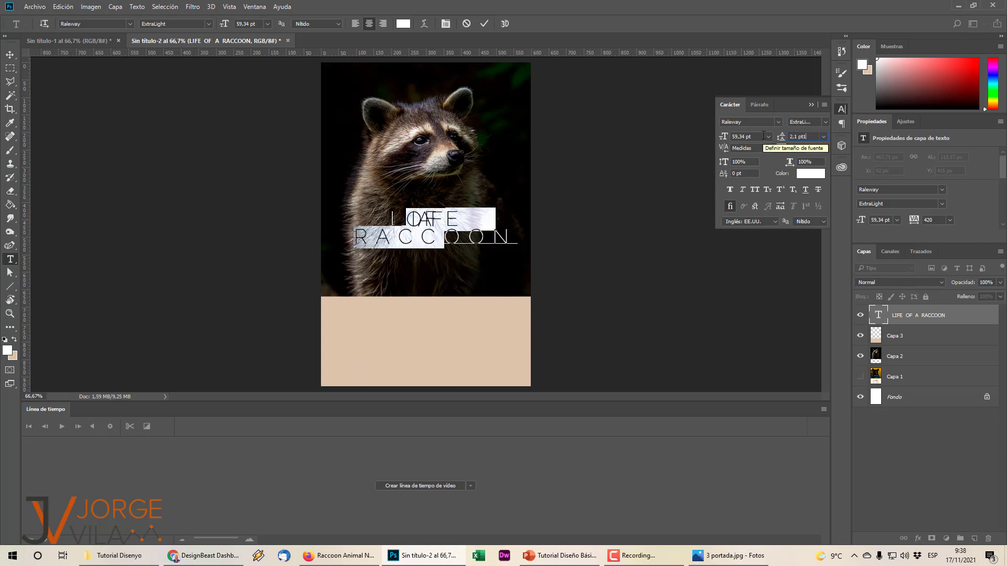
pyautogui.press('BackSpace')
pyautogui.write('47')
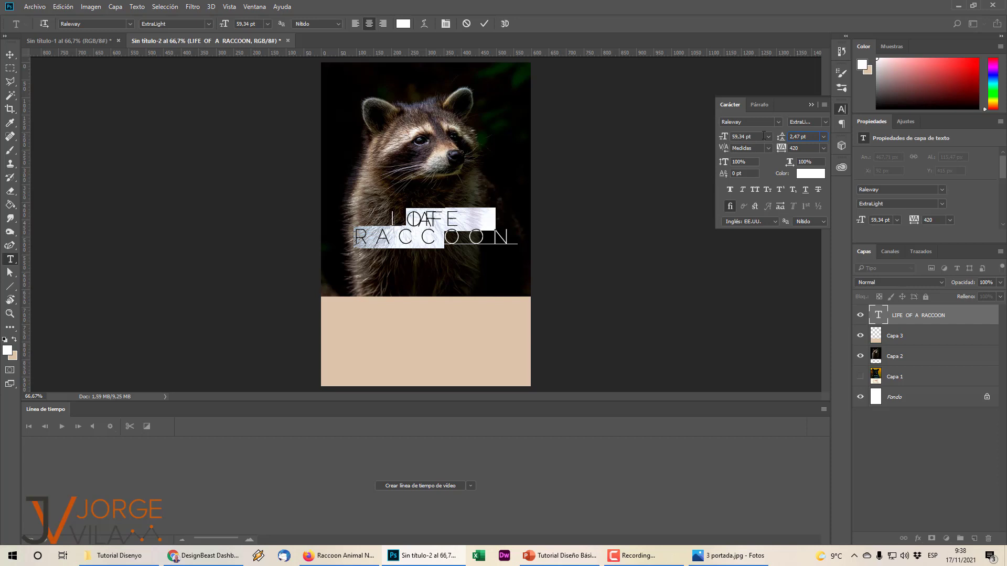
pyautogui.write('0,5')
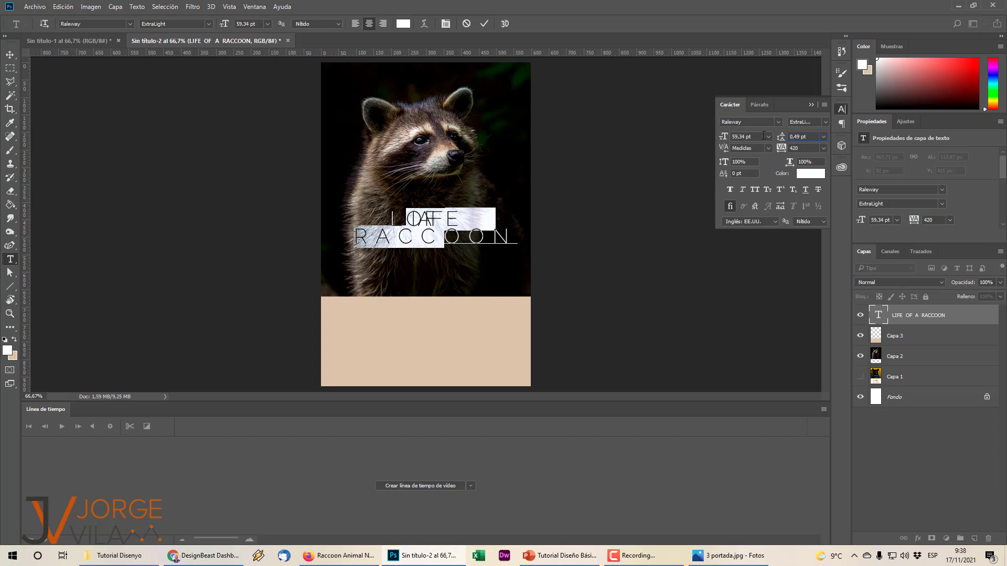
pyautogui.hotkey('ctrl', 'z')
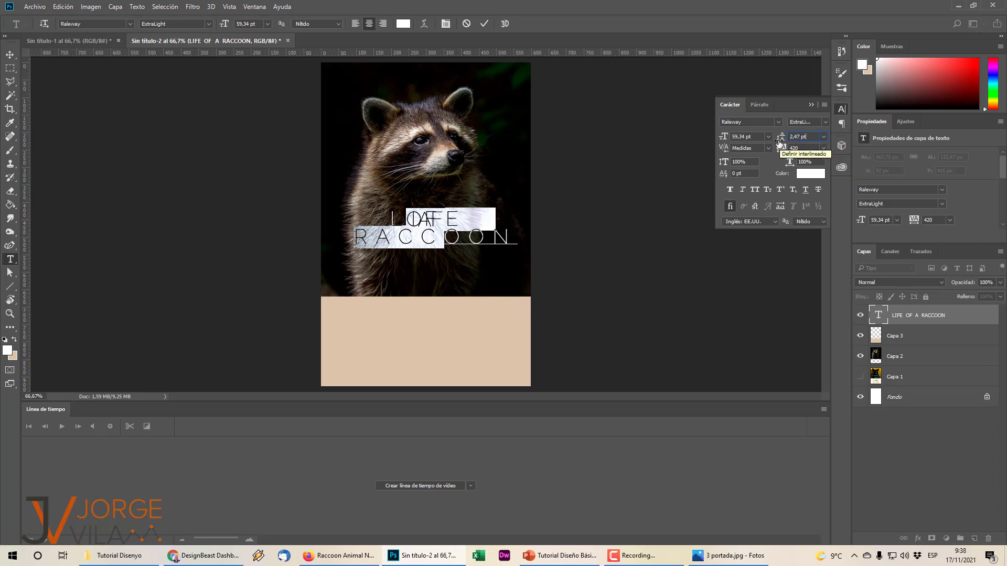
pyautogui.moveTo(780, 142); pyautogui.dragTo(781, 153)
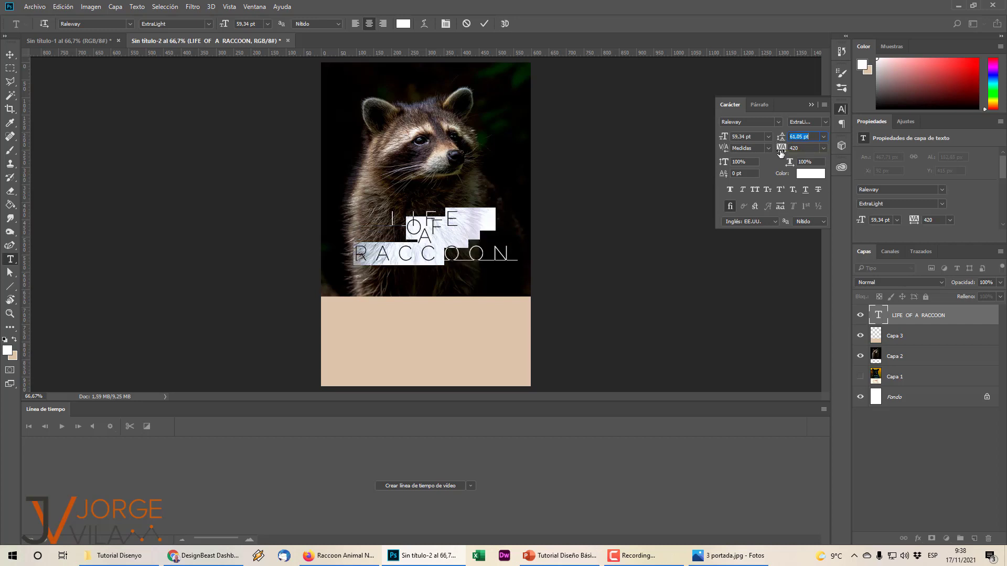
pyautogui.click(639, 203)
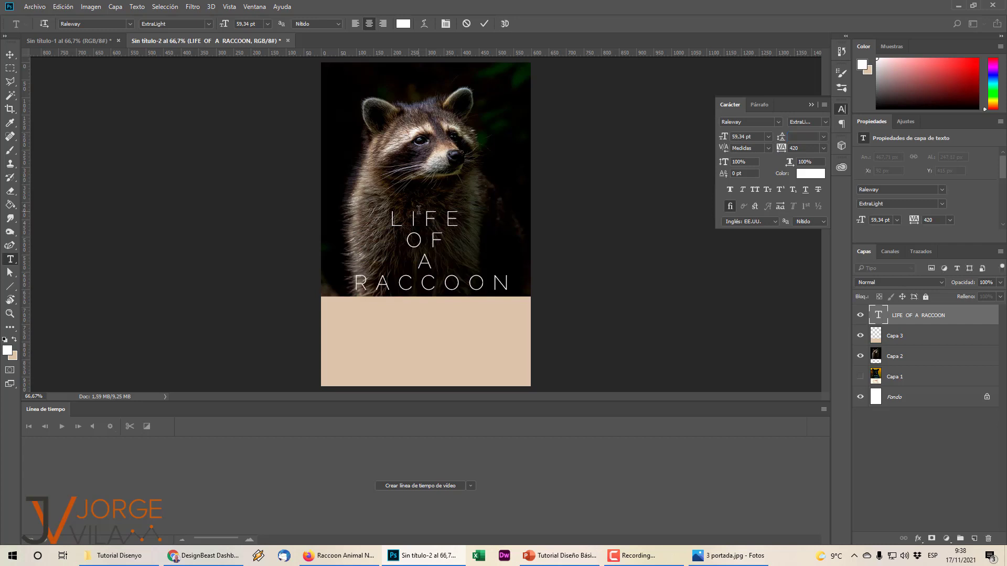
pyautogui.moveTo(394, 218); pyautogui.dragTo(527, 273)
pyautogui.click(567, 226)
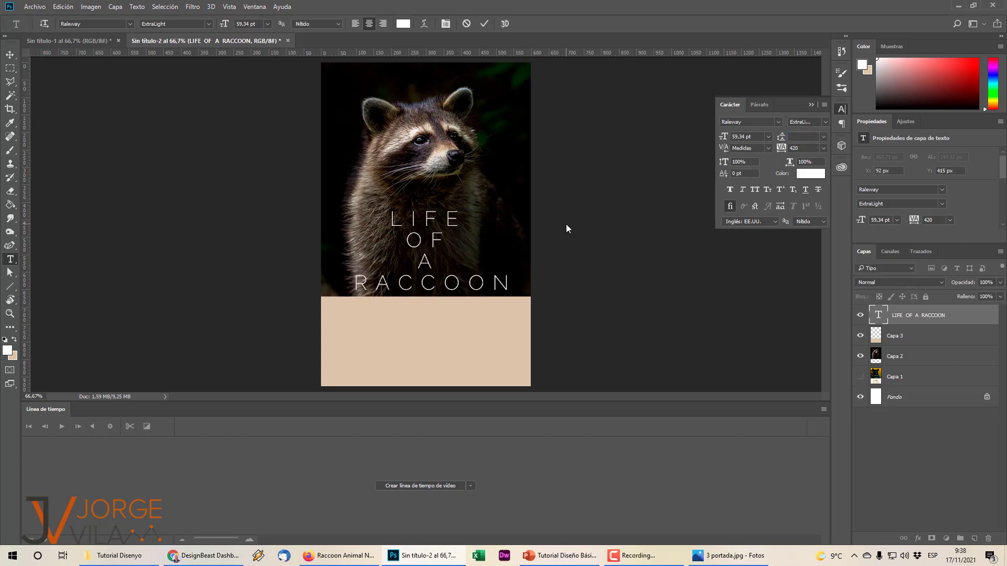
# Shrink the four-line title so it sits just above the beige band.
pyautogui.hotkey('ctrl', 't')
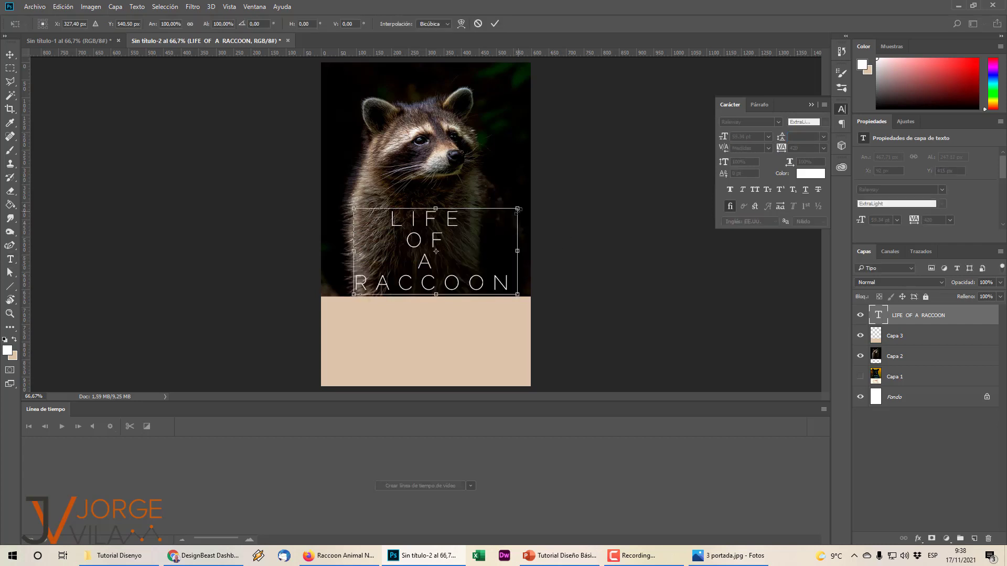
pyautogui.moveTo(519, 209); pyautogui.dragTo(471, 248)
pyautogui.press('Return')
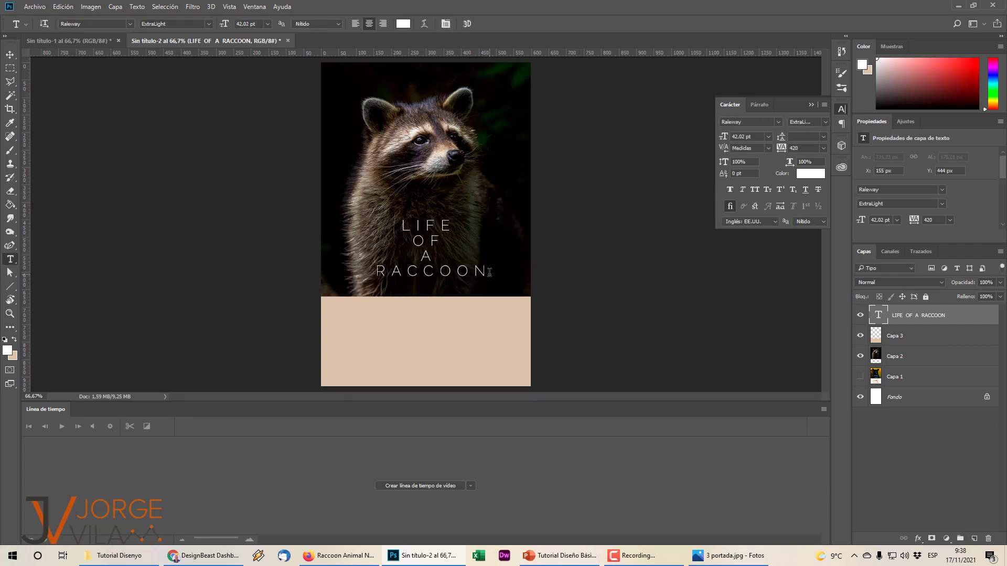
# Fix RACCOON's final N, retype LIFE's E, remove the space after OF, and commit.
pyautogui.press('BackSpace')
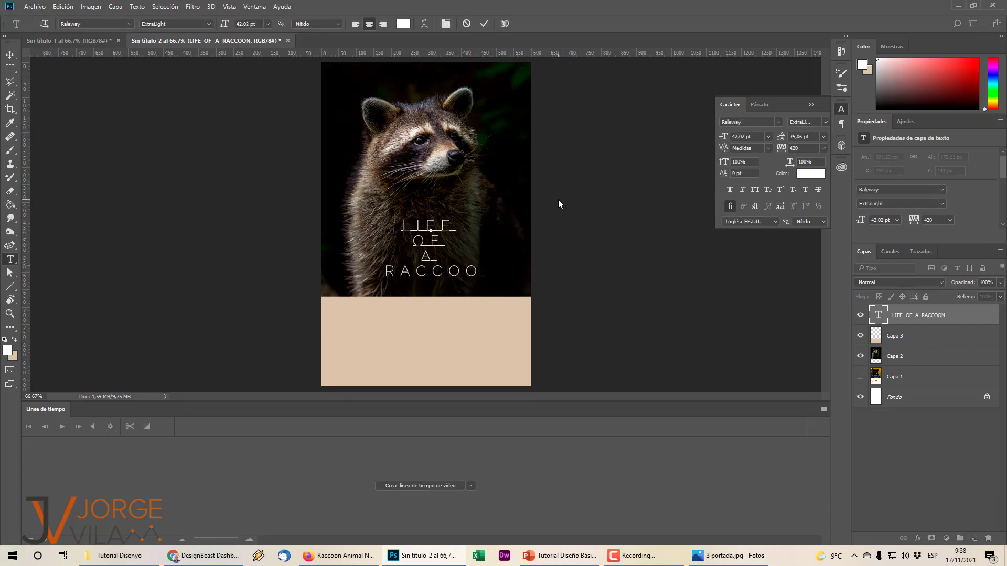
pyautogui.write('n')
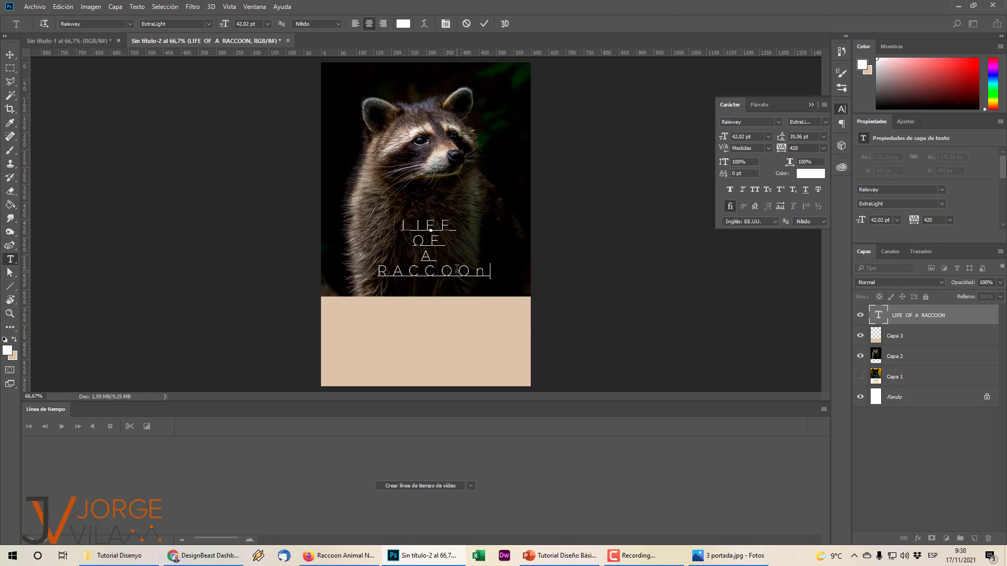
pyautogui.press('BackSpace')
pyautogui.write('N')
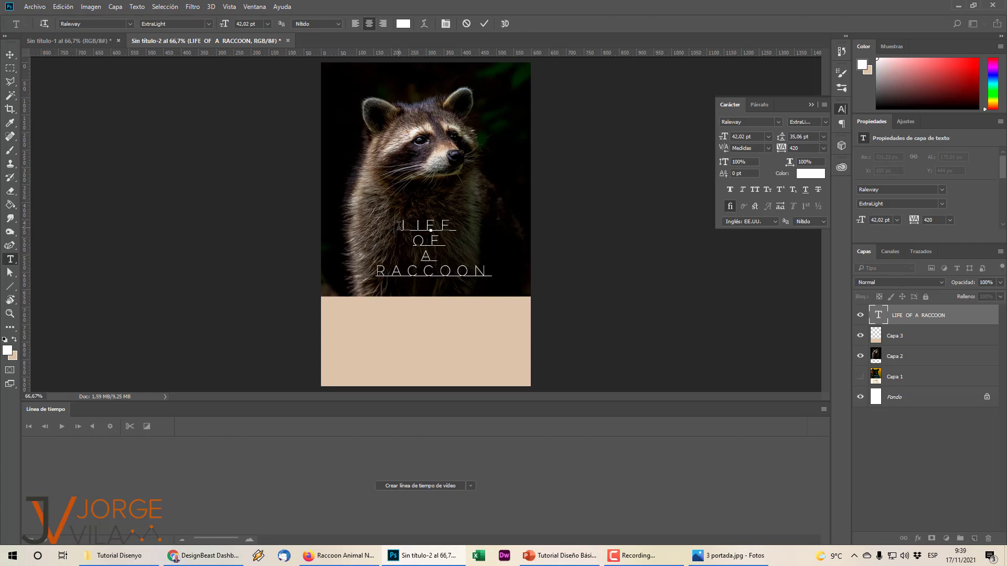
pyautogui.moveTo(398, 227); pyautogui.dragTo(462, 238)
pyautogui.click(458, 227)
pyautogui.press('BackSpace')
pyautogui.write('E')
pyautogui.press('BackSpace')
pyautogui.press('BackSpace')
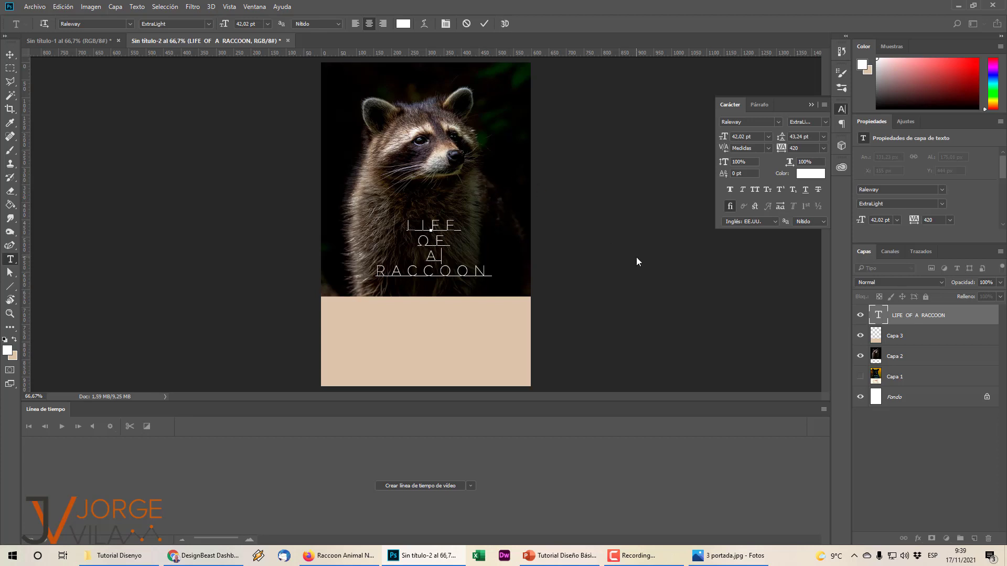
pyautogui.hotkey('ctrl', 'Return')
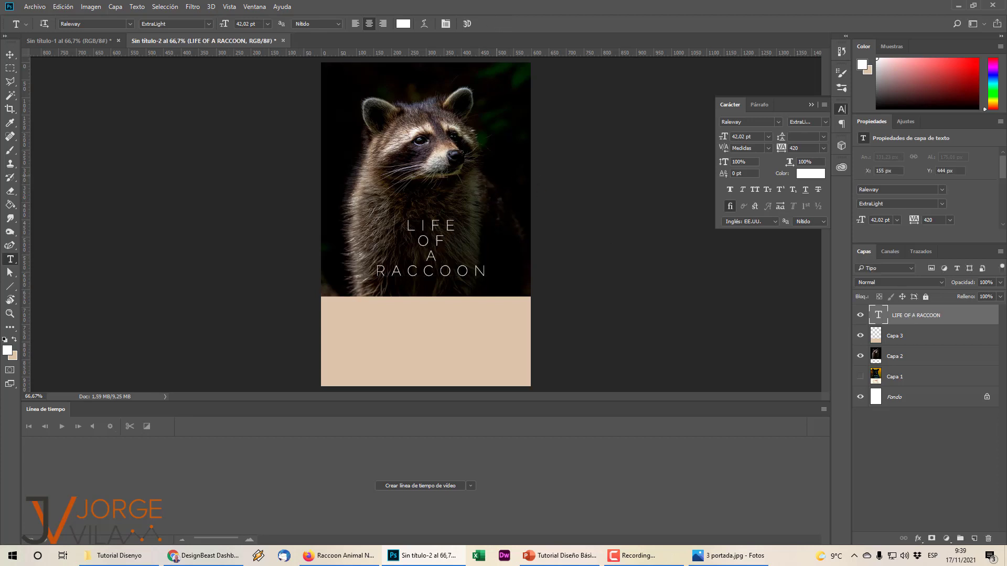
# Add an author credit line 'WRITTEN BY' plus the author's name in the beige band.
pyautogui.click(63, 43)
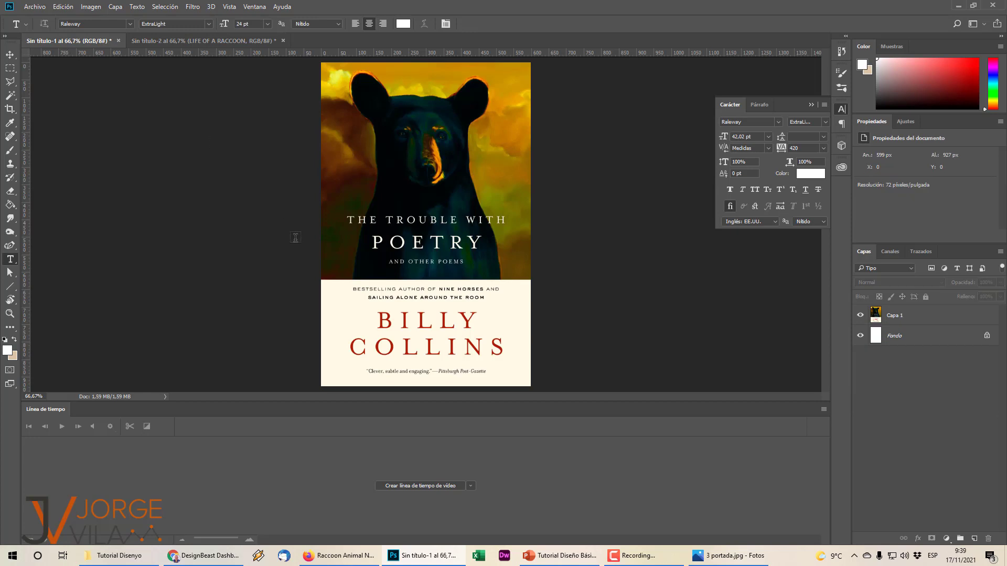
pyautogui.click(166, 41)
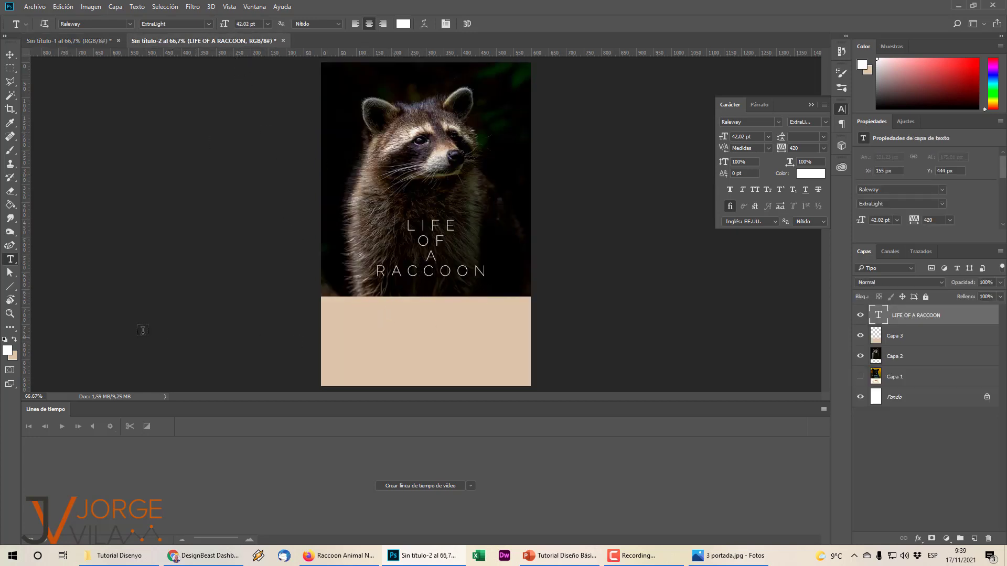
pyautogui.click(413, 314)
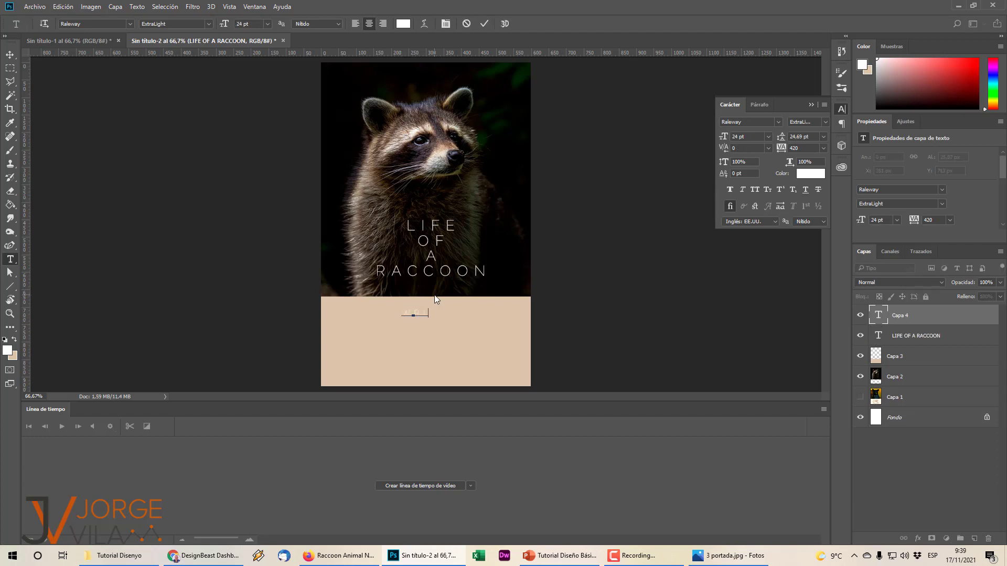
pyautogui.write('WRITTE')
# After comparing with the reference cover, colour the whole author line black 000000.
pyautogui.click(105, 40)
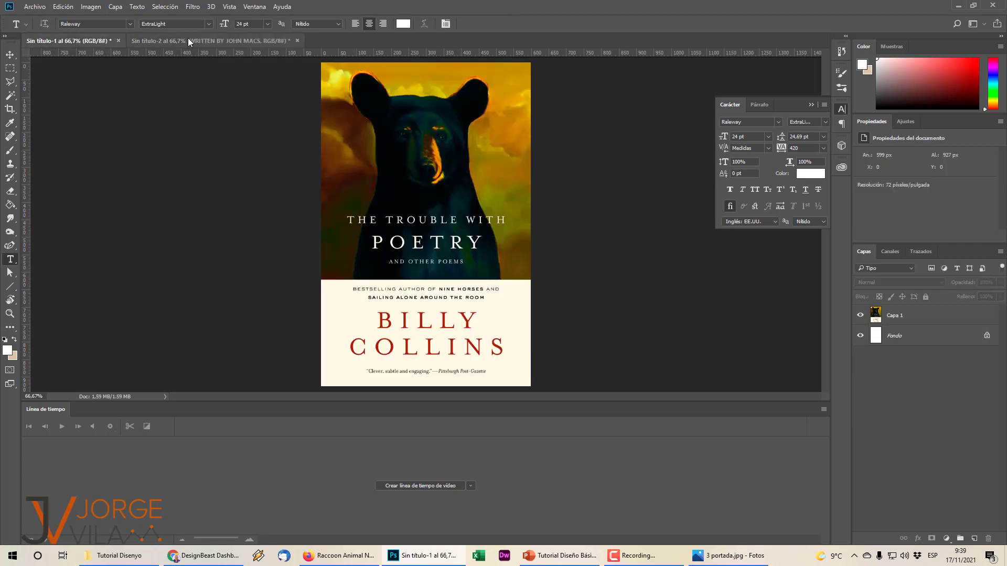
pyautogui.click(187, 40)
pyautogui.click(85, 40)
pyautogui.click(213, 41)
pyautogui.click(449, 315)
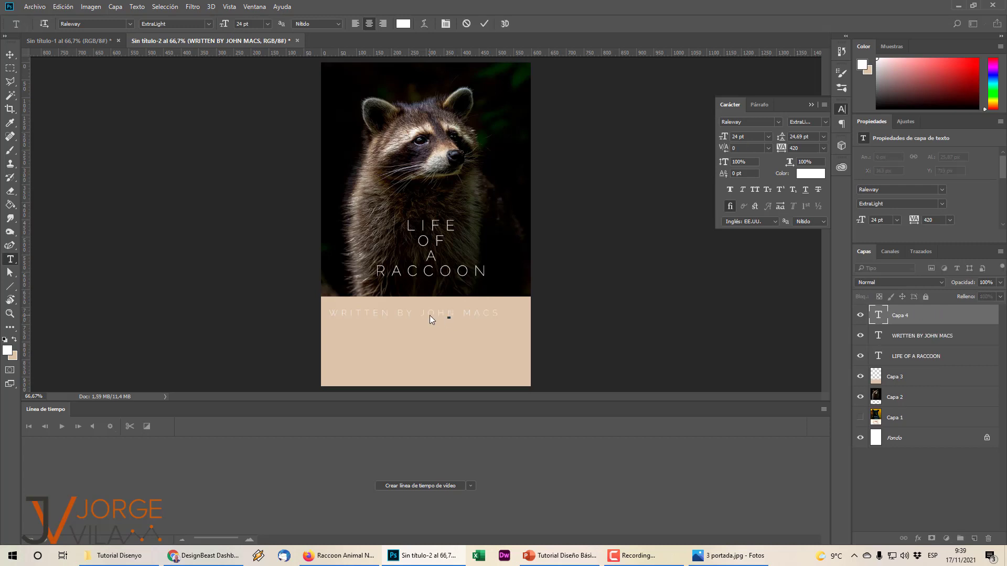
pyautogui.click(426, 314)
pyautogui.hotkey('ctrl', 'a')
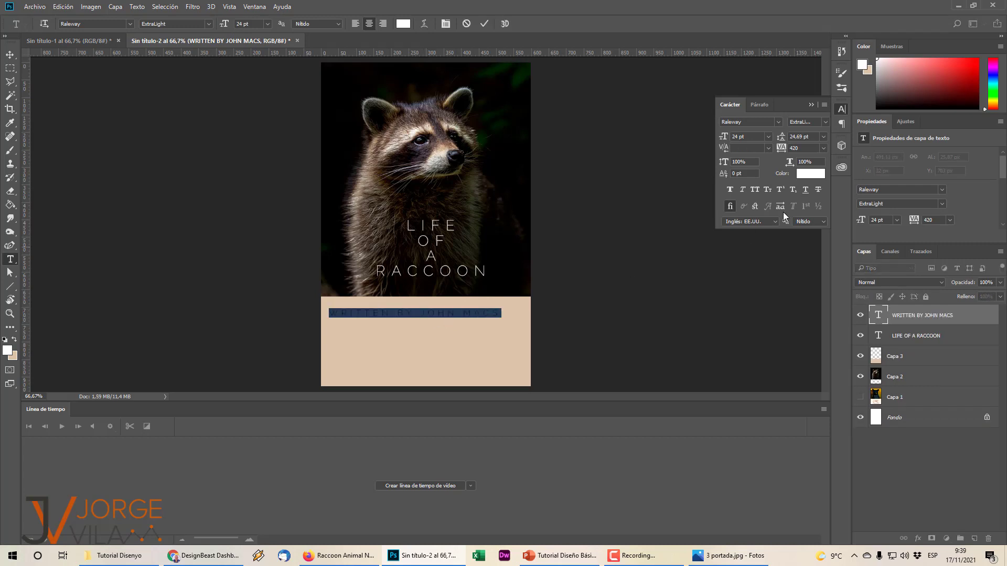
pyautogui.click(816, 174)
pyautogui.write('000000')
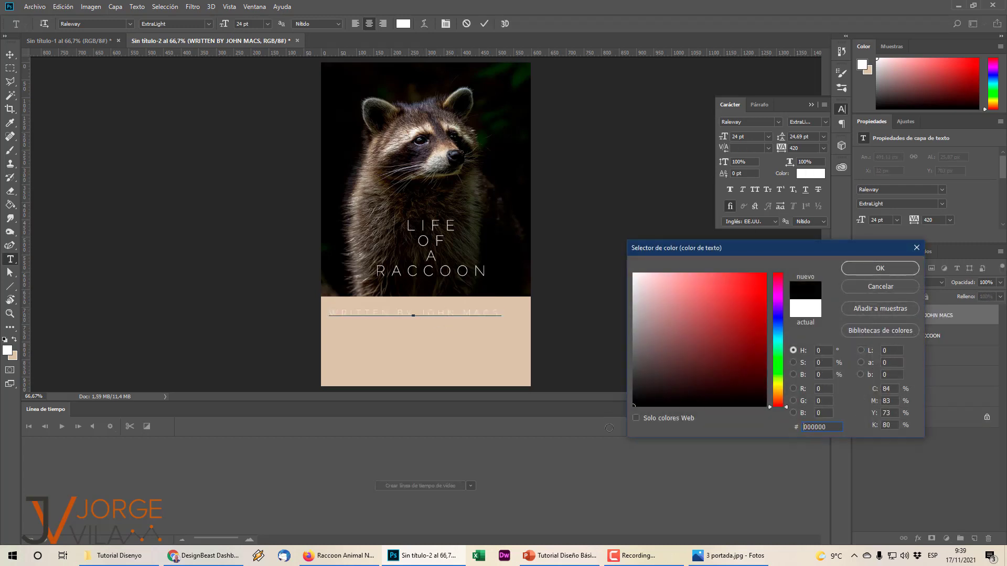
pyautogui.click(880, 268)
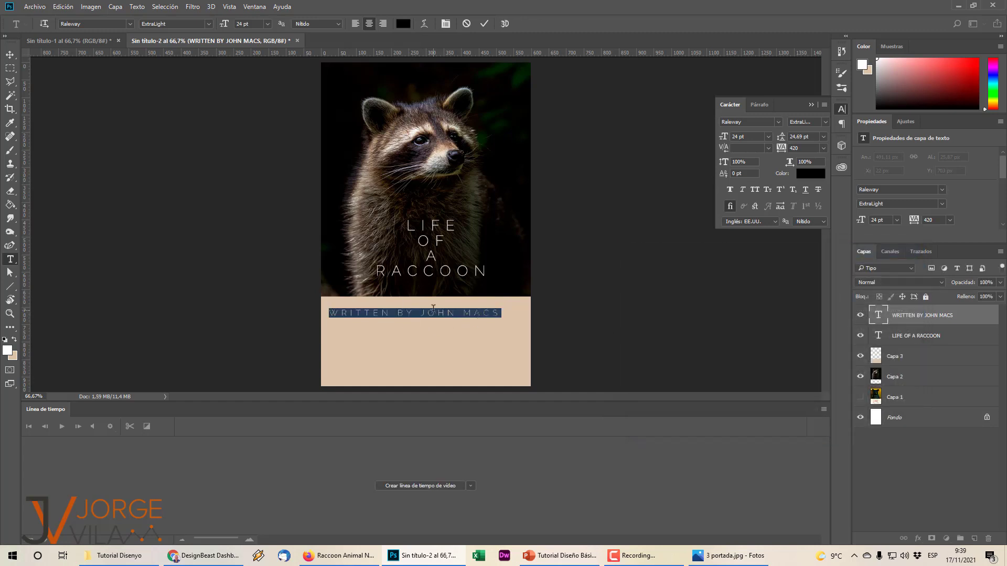
# Shrink the author credit line to about 86%.
pyautogui.click(584, 317)
pyautogui.hotkey('ctrl', 't')
pyautogui.moveTo(501, 313); pyautogui.dragTo(448, 313)
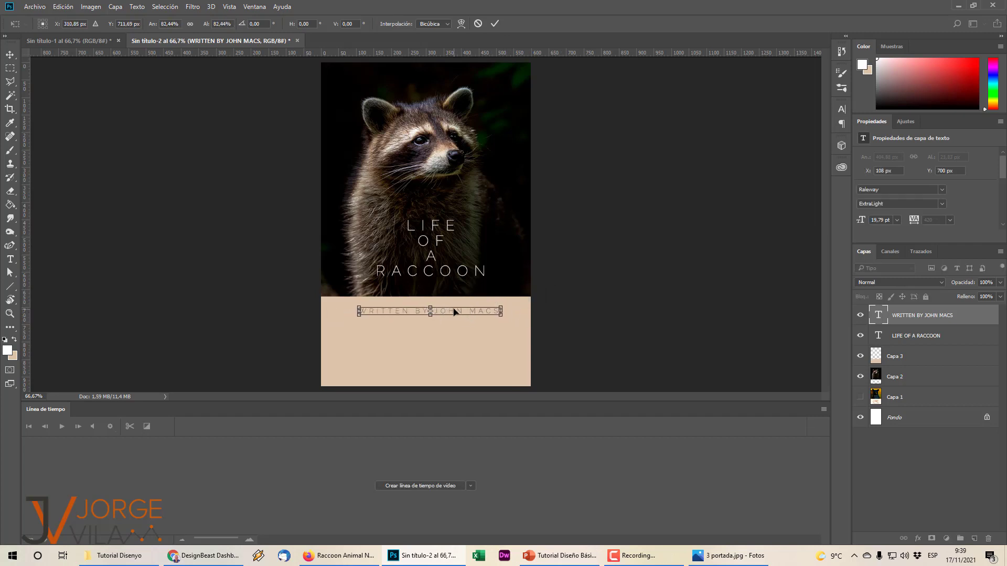
pyautogui.press('Return')
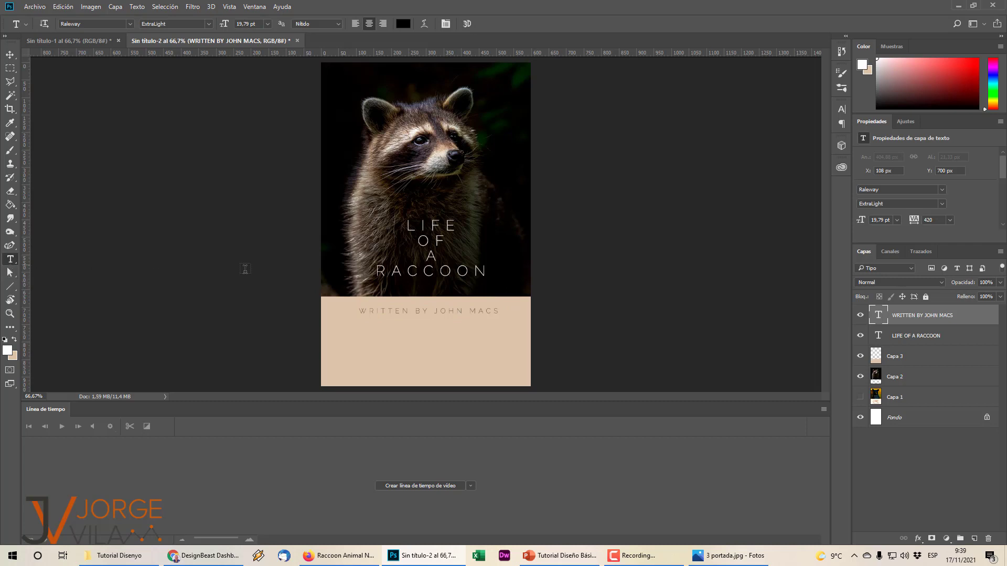
# Apply Faux Bold to the author's name, then check against the reference cover.
pyautogui.moveTo(434, 312); pyautogui.dragTo(508, 307)
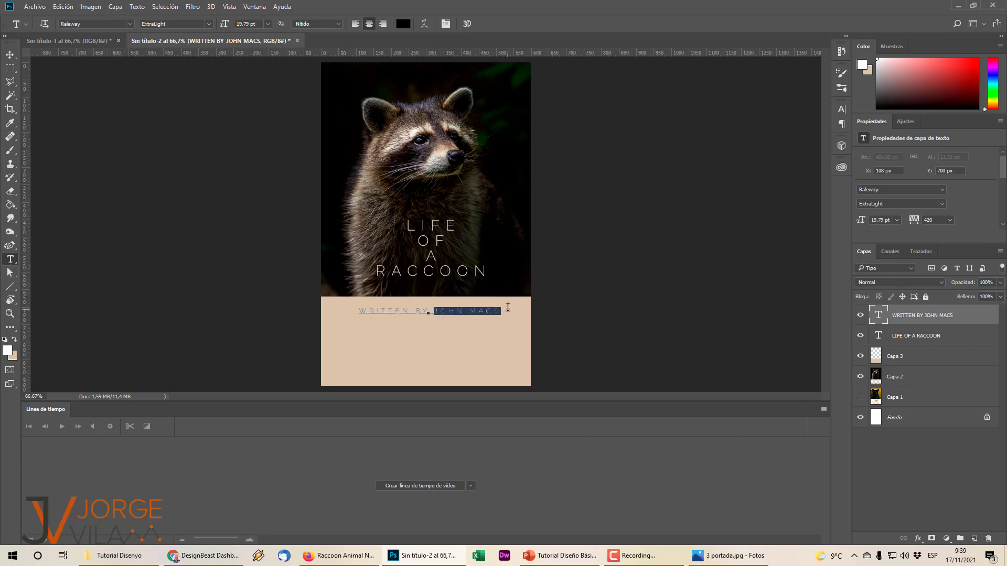
pyautogui.click(445, 24)
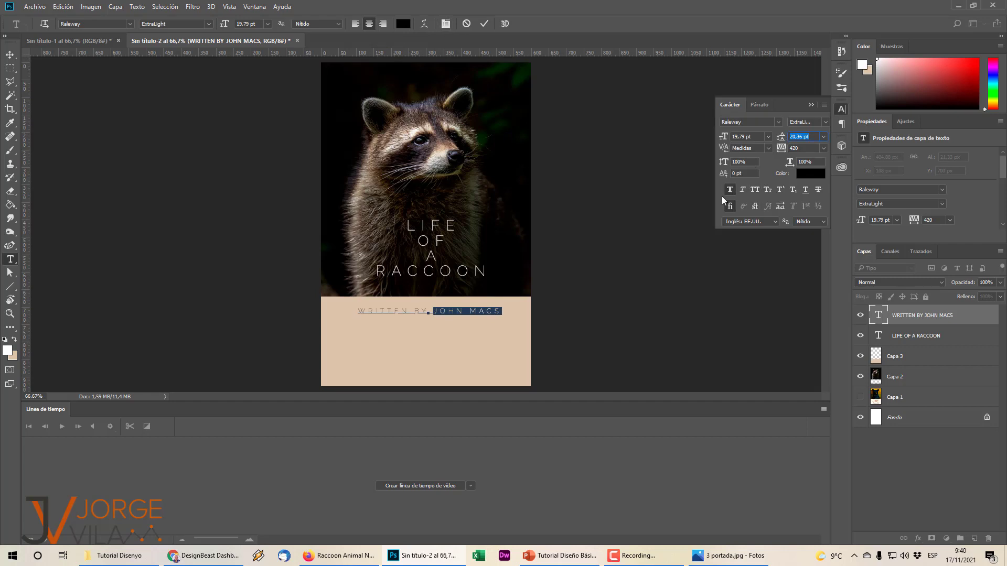
pyautogui.click(593, 292)
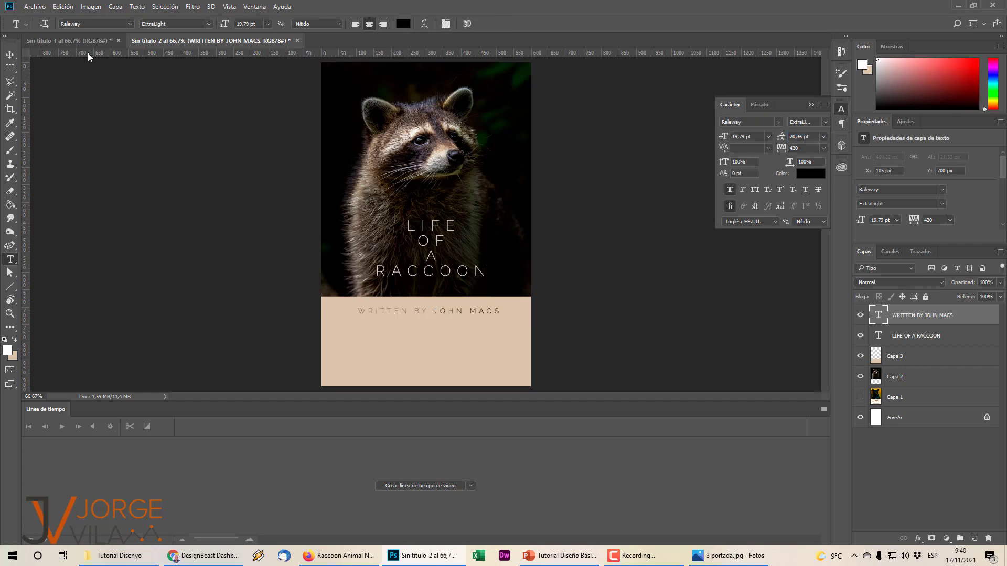
pyautogui.click(68, 41)
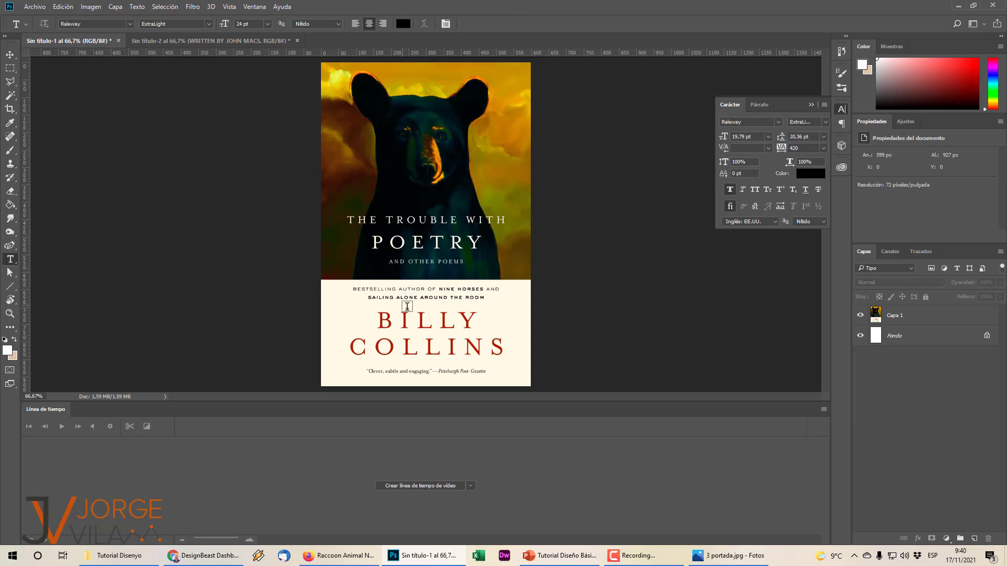
pyautogui.click(209, 41)
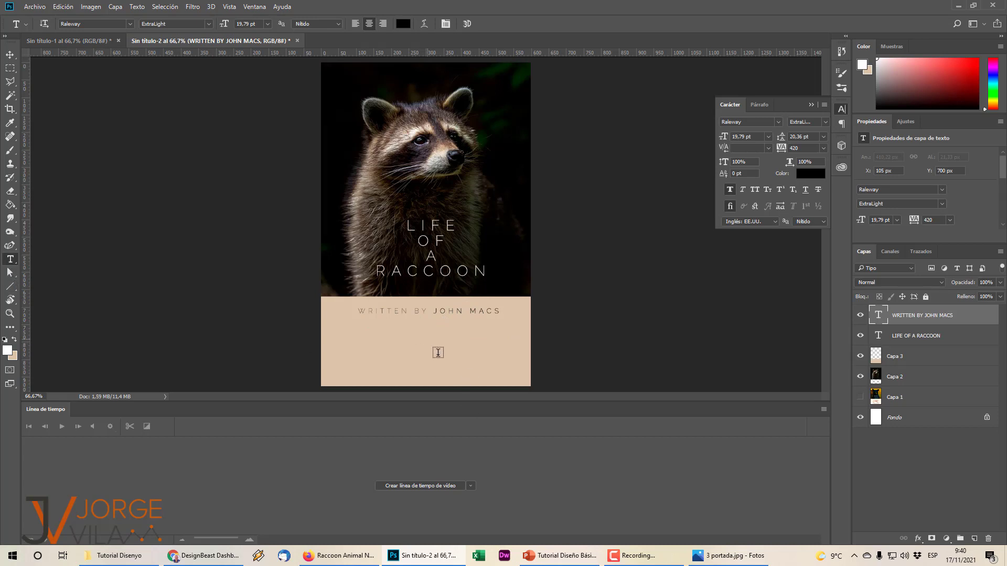
# Type the subtitle STORIES FROM / THE WOODS on two lines in the beige band.
pyautogui.click(419, 346)
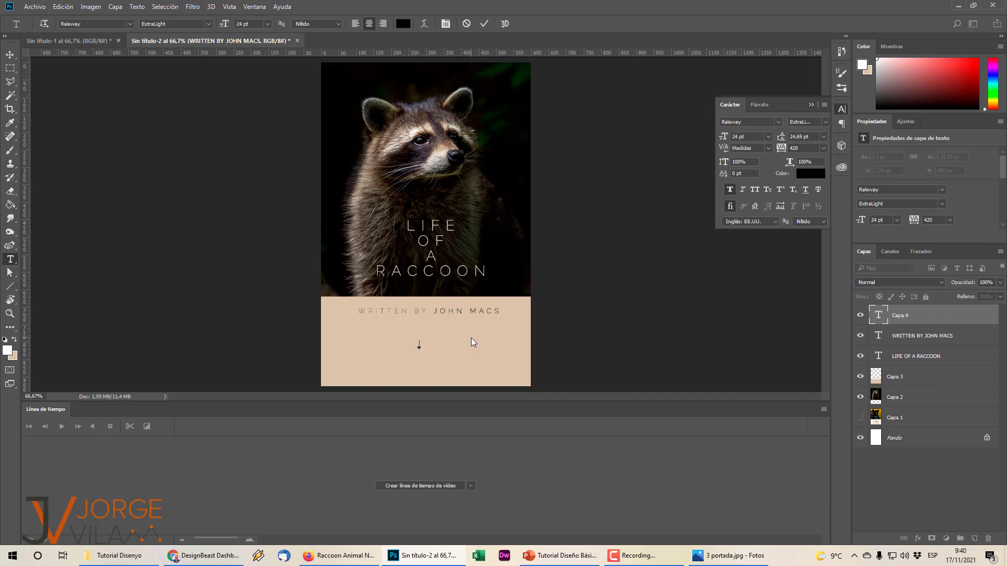
pyautogui.write('STORIES FROM THE WOODS')
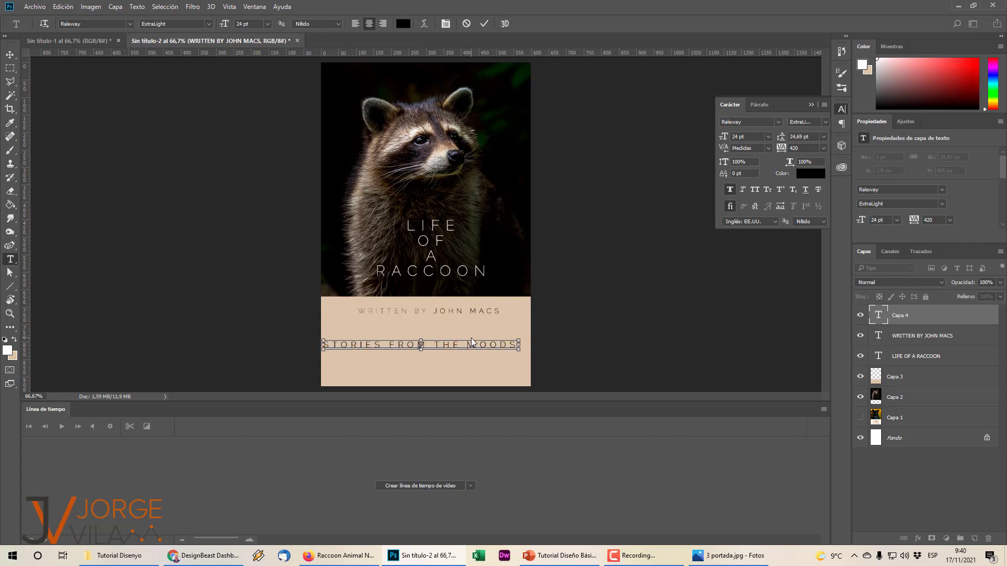
pyautogui.press('Return')
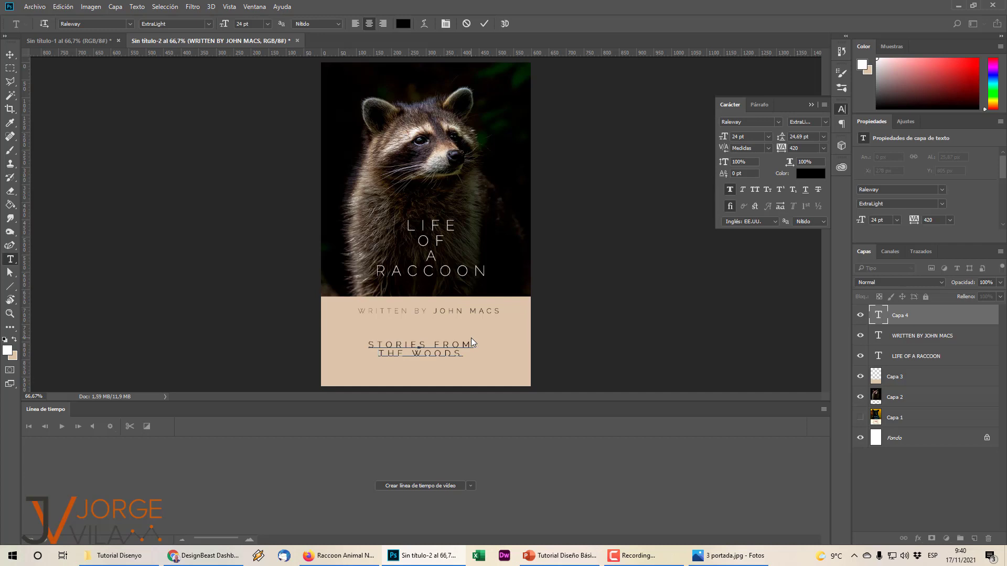
pyautogui.press('BackSpace')
pyautogui.write('M')
# Set the subtitle to 36 pt with 48 pt leading and nudge it up in the band.
pyautogui.hotkey('ctrl', 'a')
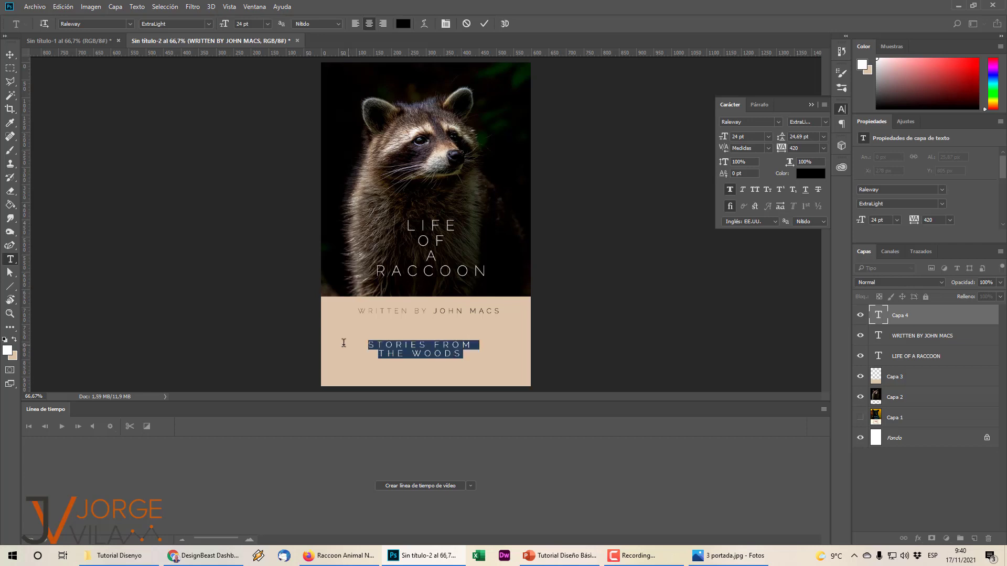
pyautogui.click(824, 136)
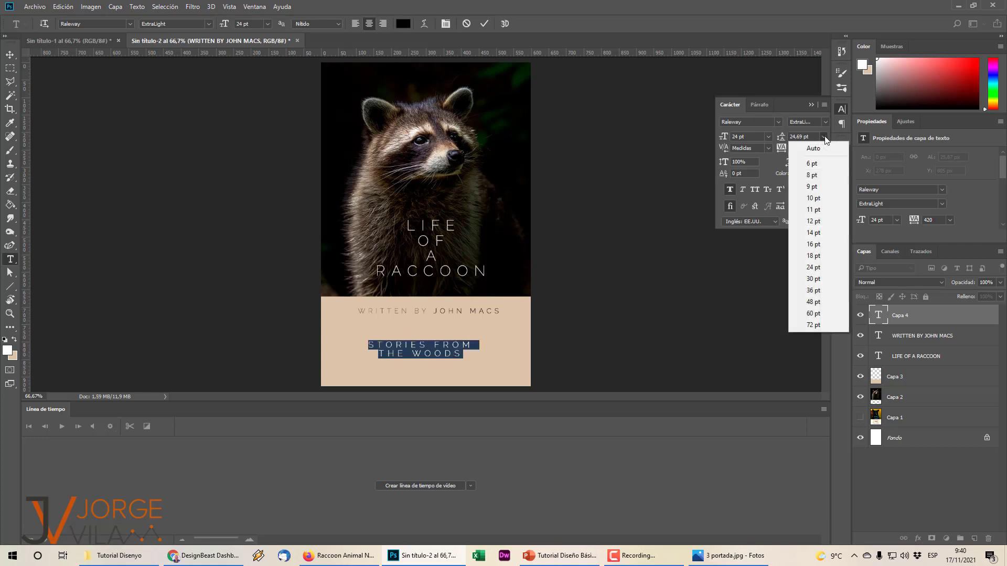
pyautogui.click(823, 292)
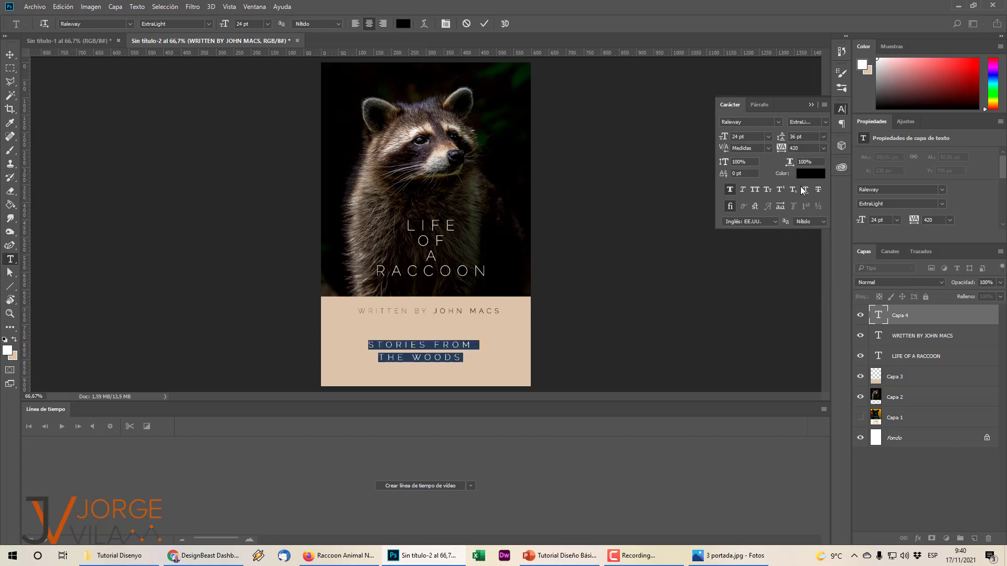
pyautogui.click(770, 135)
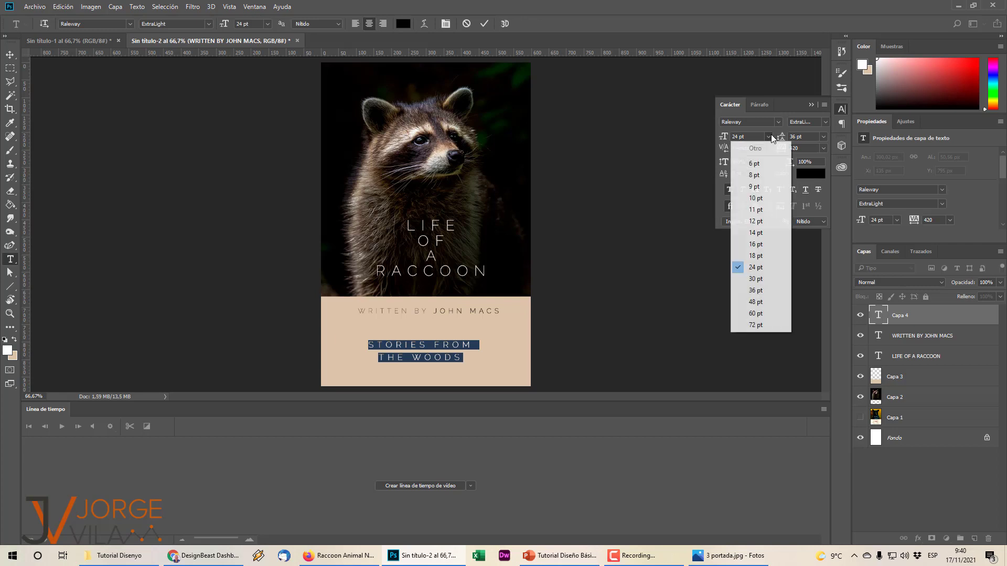
pyautogui.click(773, 300)
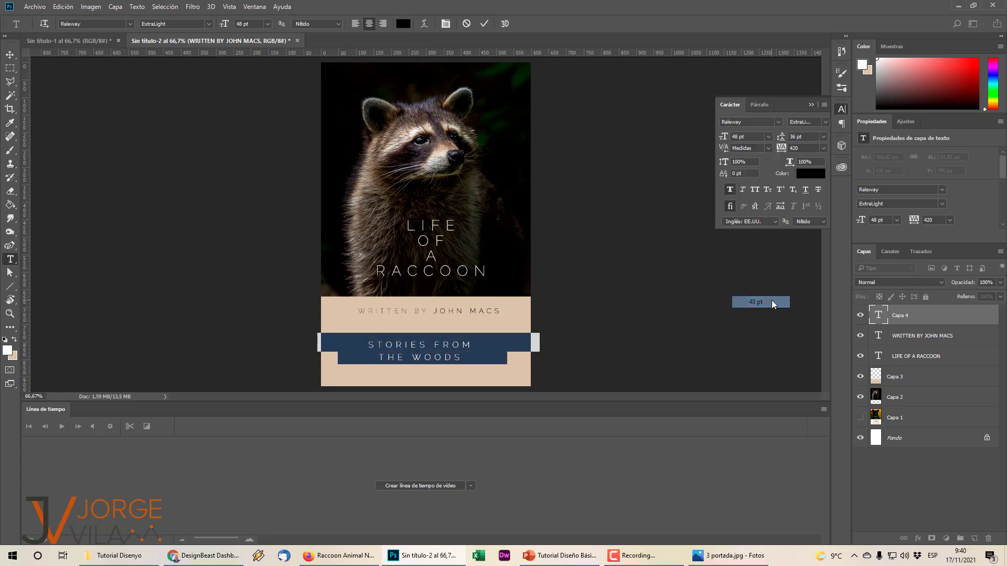
pyautogui.click(823, 136)
pyautogui.click(809, 306)
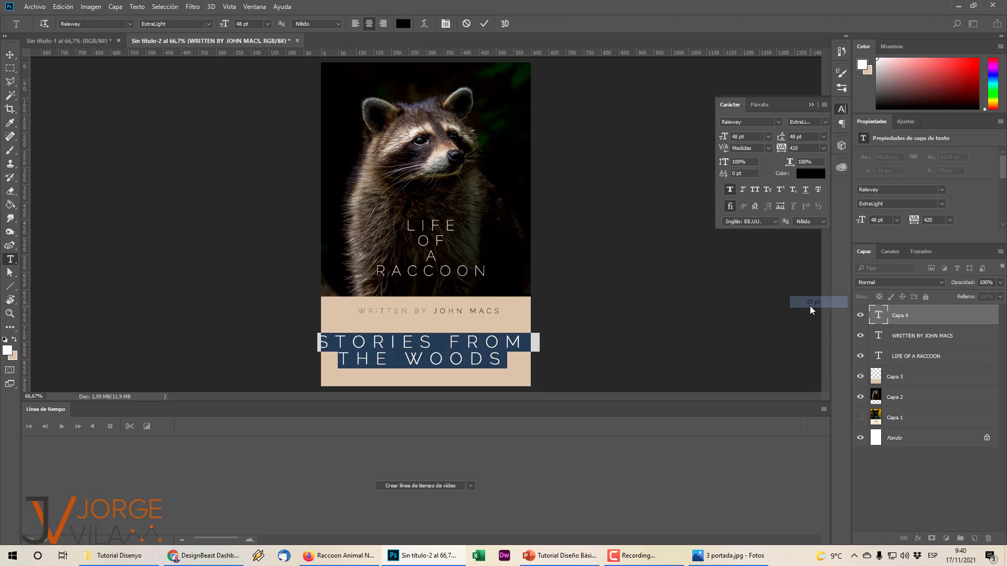
pyautogui.click(769, 137)
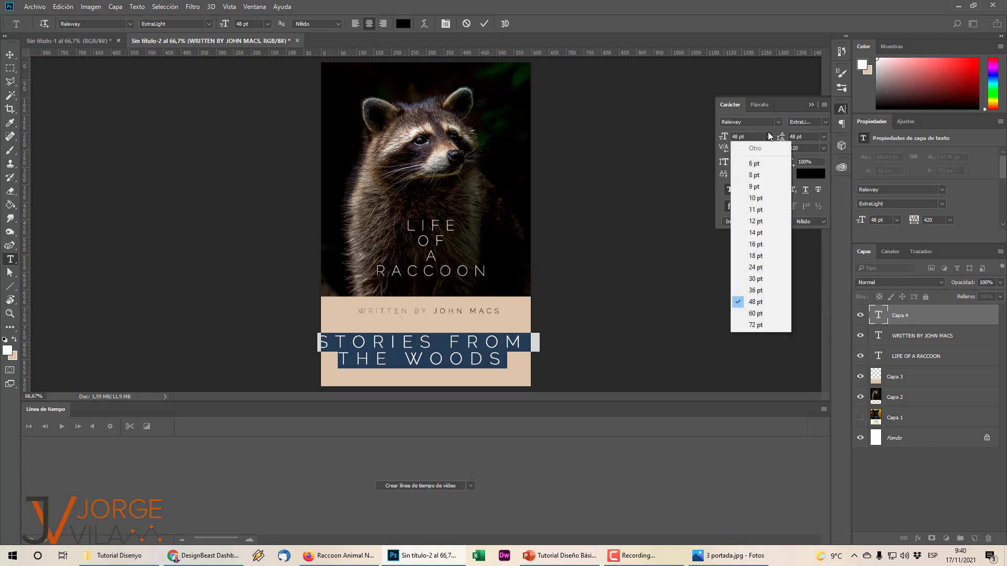
pyautogui.click(766, 289)
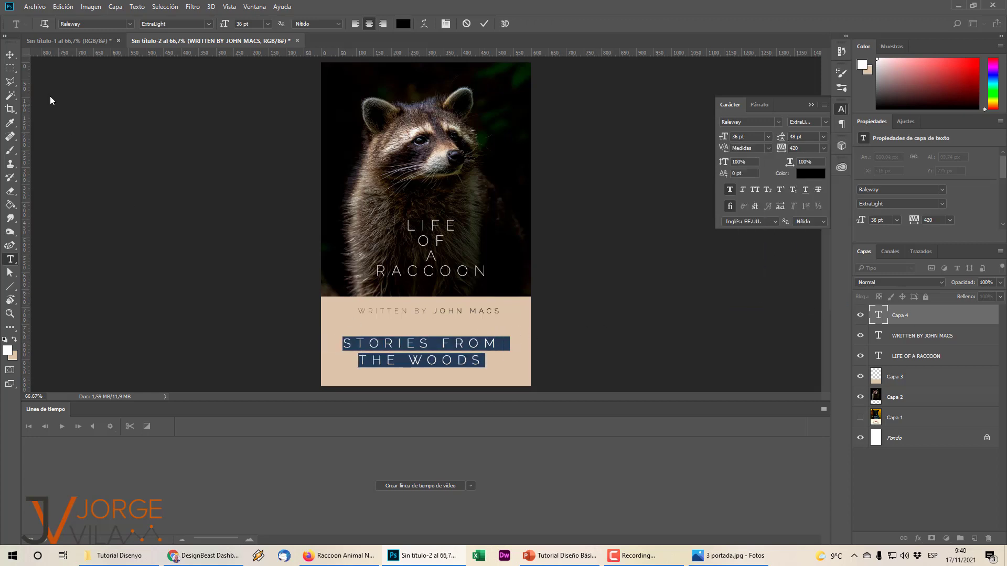
pyautogui.click(9, 54)
pyautogui.moveTo(456, 350); pyautogui.dragTo(468, 338)
pyautogui.click(533, 332)
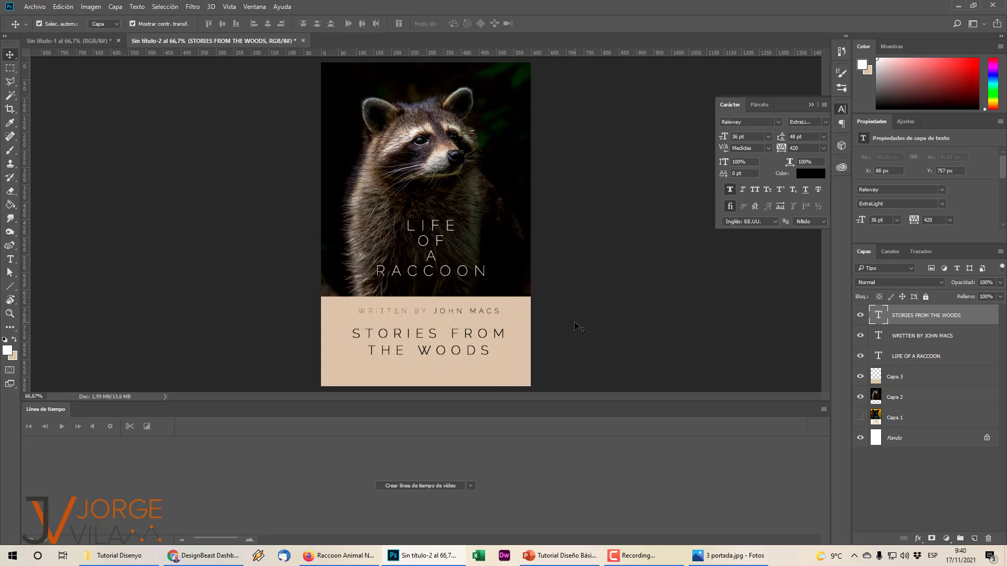
# Sample brown 877664 from the raccoon photo (Capa 2), then bring up the Raleway Google Fonts page.
pyautogui.click(84, 42)
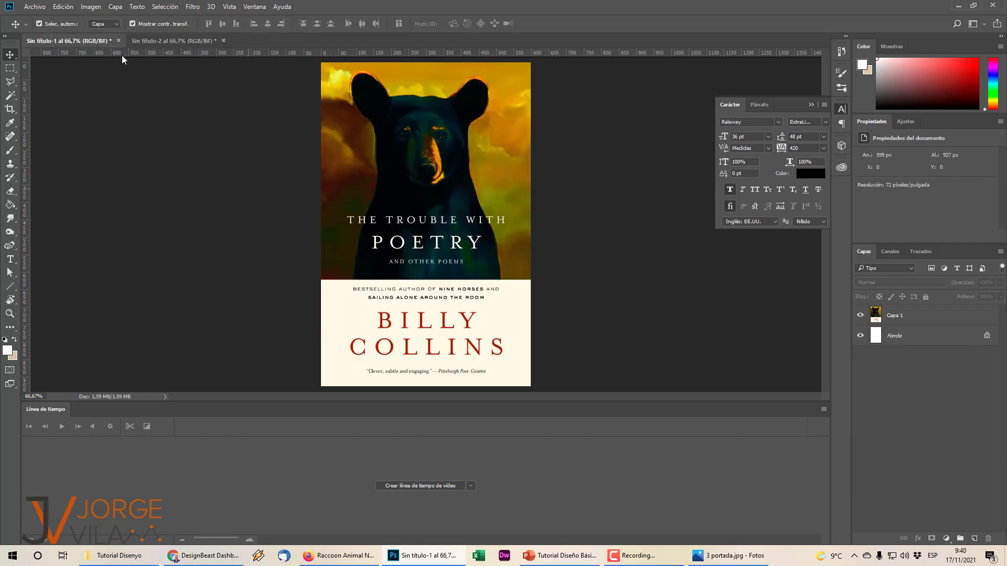
pyautogui.click(147, 41)
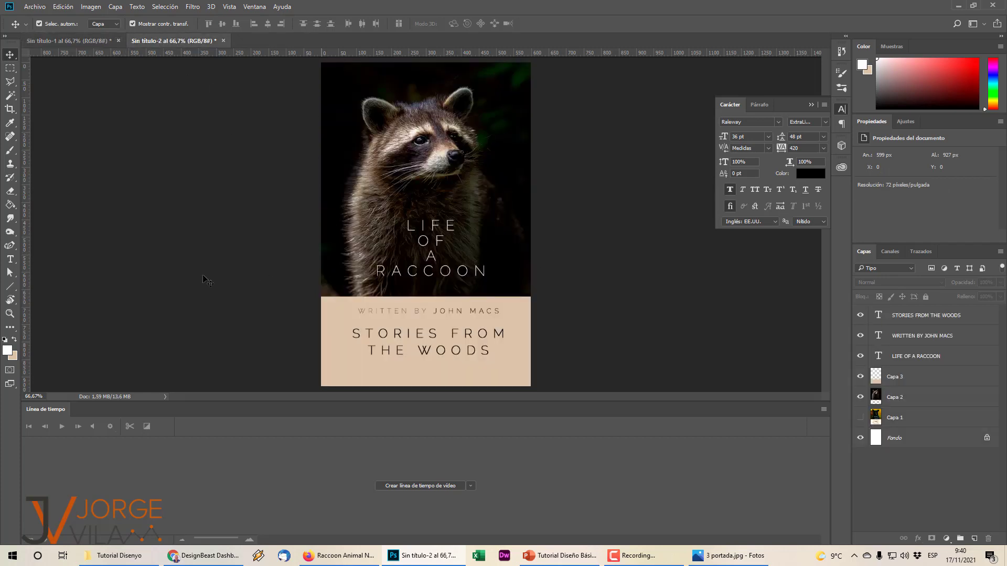
pyautogui.click(12, 358)
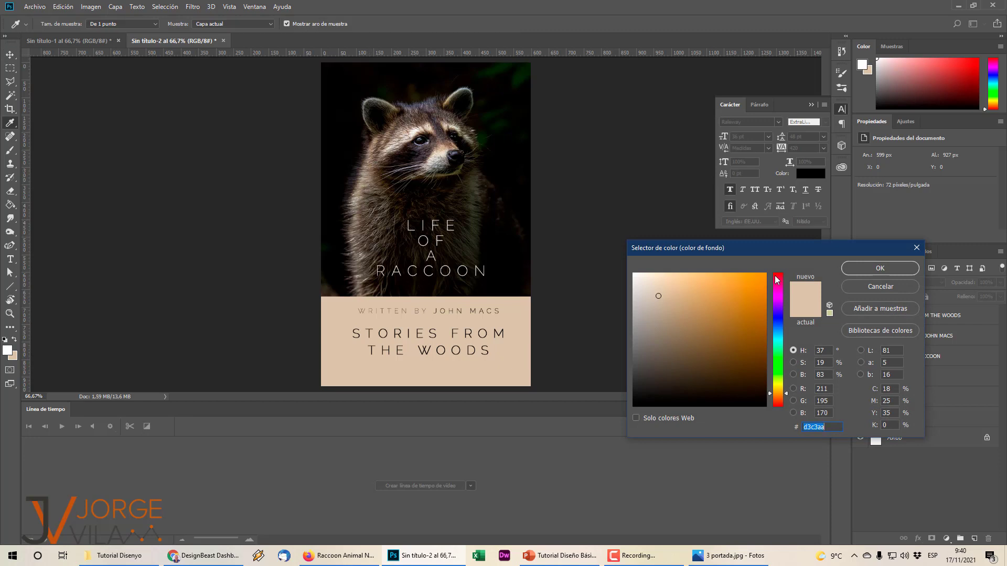
pyautogui.click(880, 287)
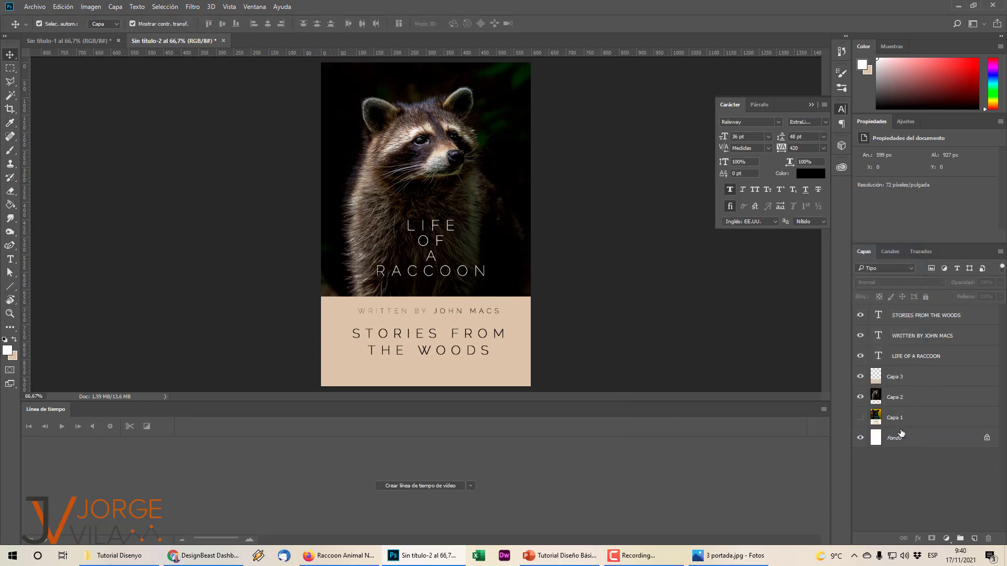
pyautogui.click(900, 402)
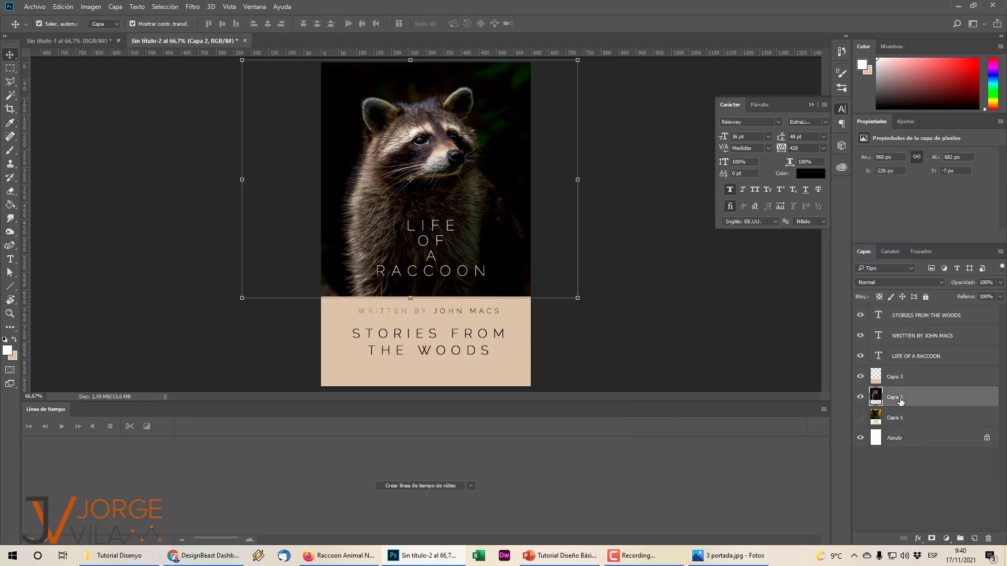
pyautogui.click(12, 356)
pyautogui.click(376, 161)
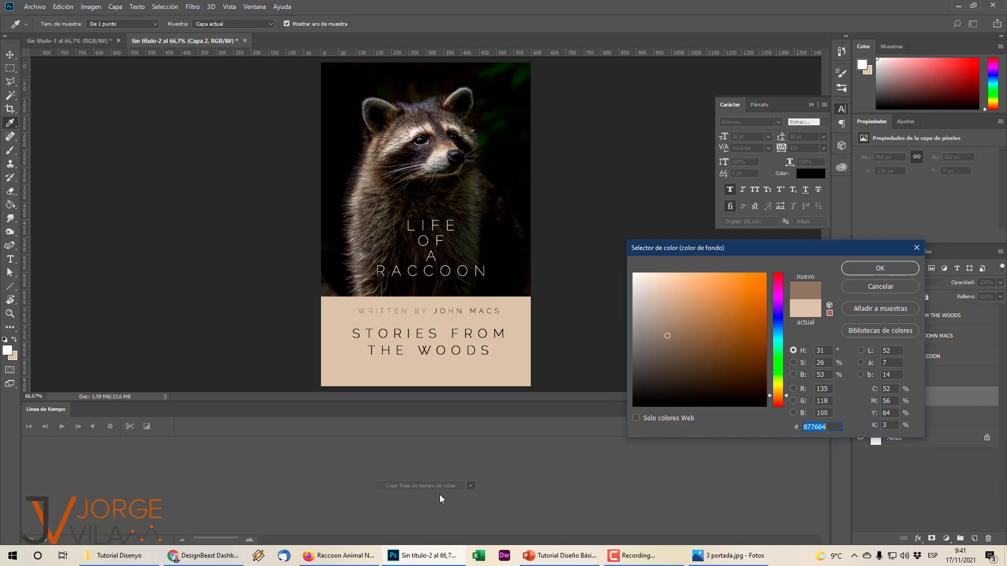
pyautogui.click(364, 550)
pyautogui.click(173, 11)
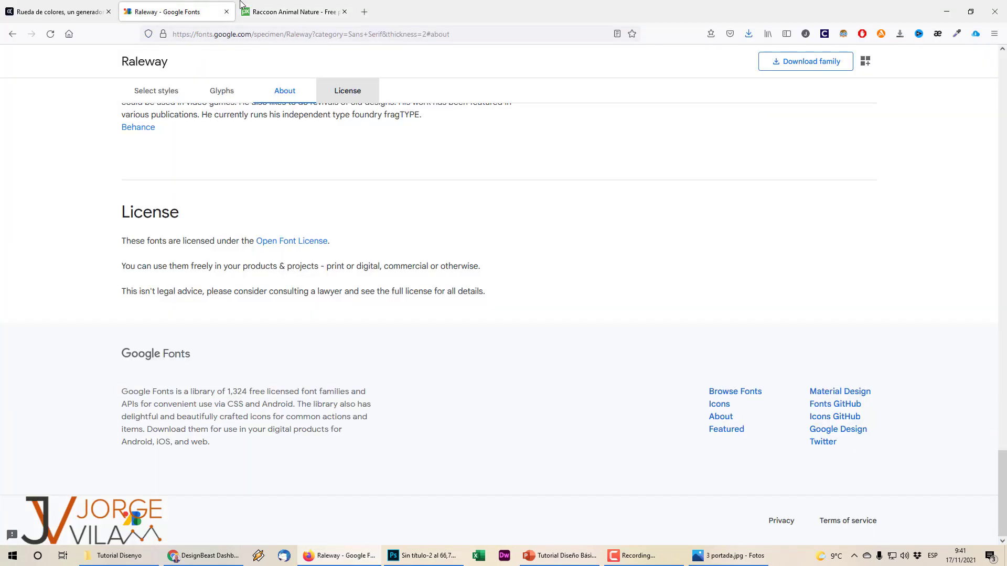
# Build a complementary Adobe Color palette from base 877664 and copy orange F78D1B.
pyautogui.click(57, 11)
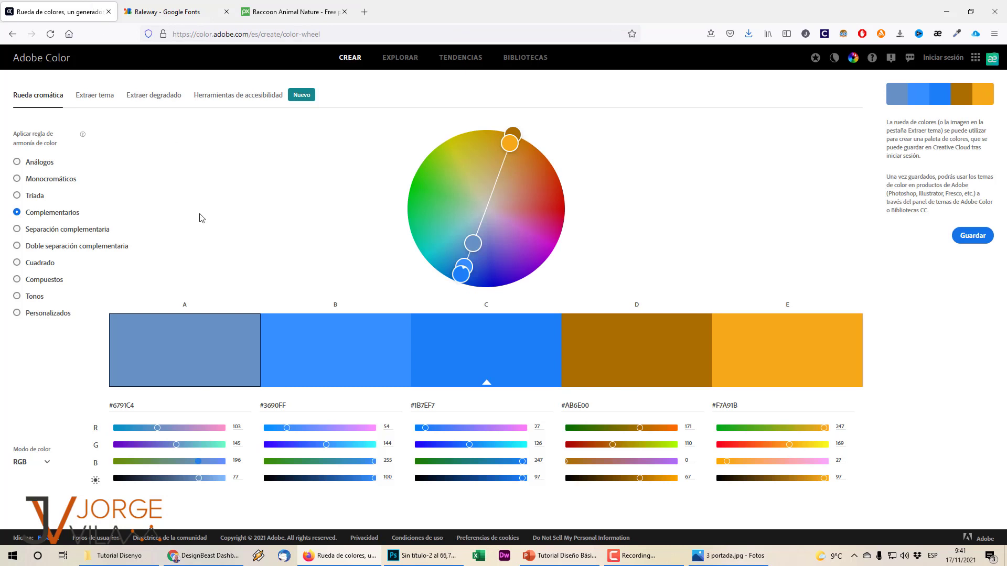
pyautogui.doubleClick(123, 408)
pyautogui.write('877664')
pyautogui.press('Return')
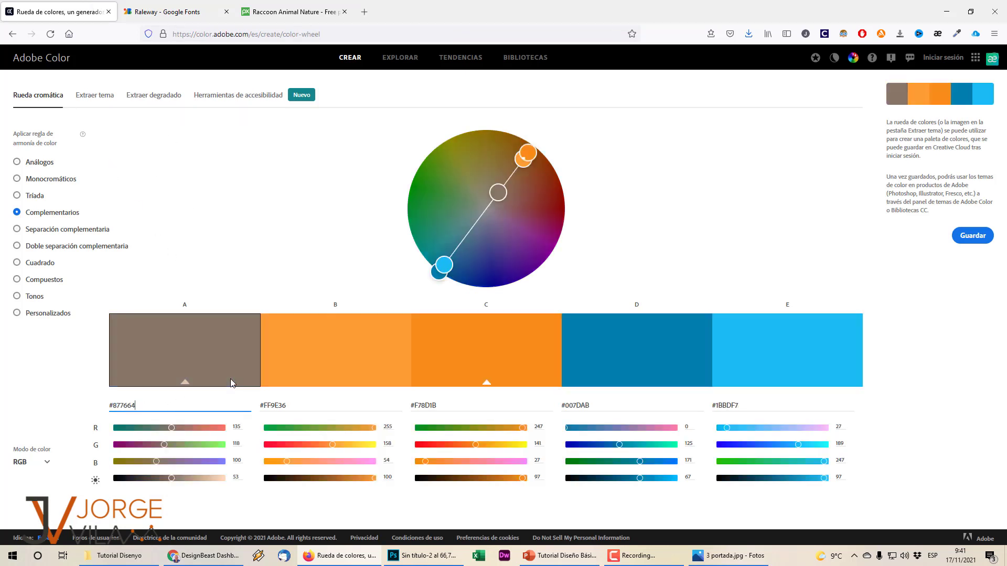
pyautogui.click(477, 351)
pyautogui.doubleClick(445, 406)
pyautogui.hotkey('ctrl', 'c')
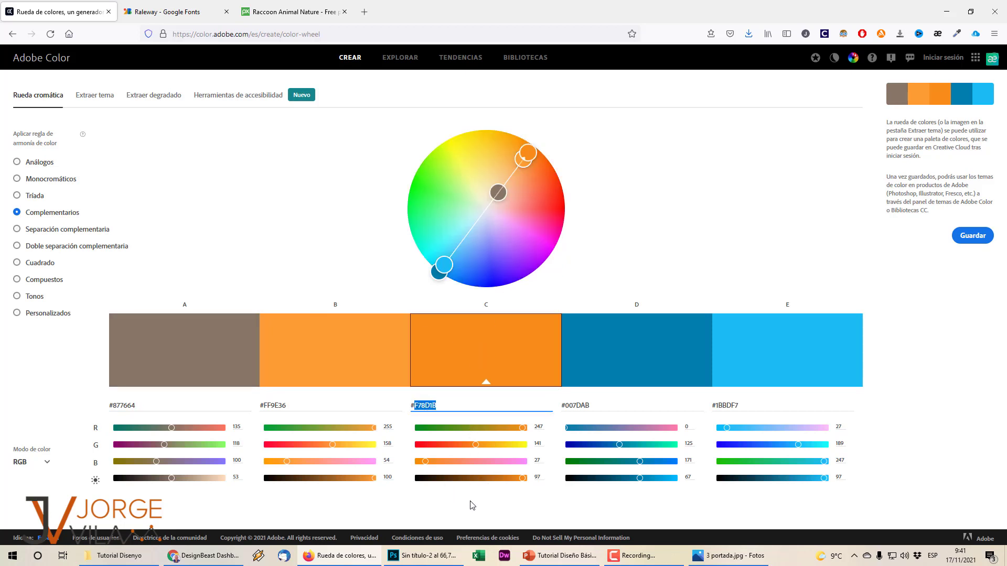
pyautogui.click(434, 558)
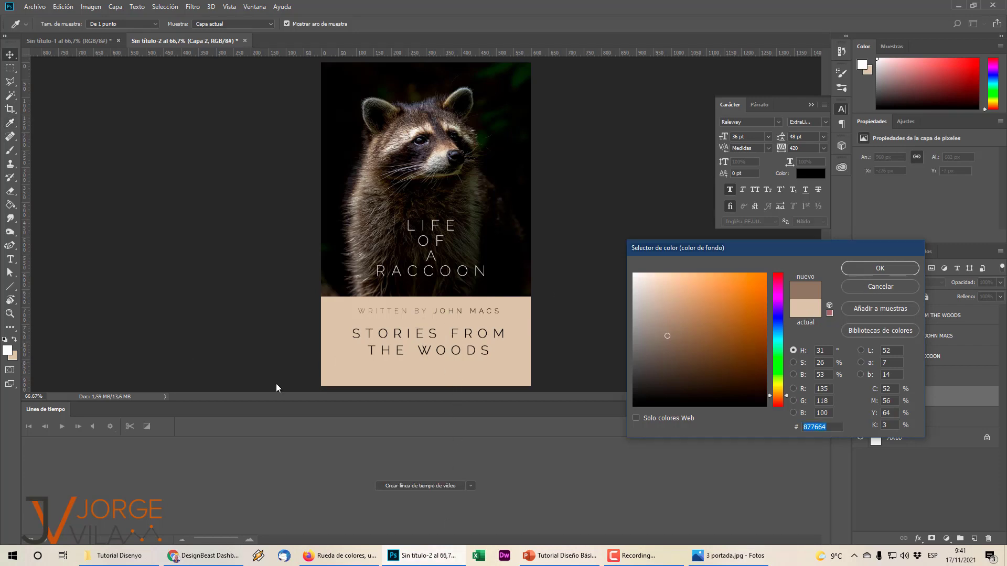
pyautogui.click(879, 291)
pyautogui.press('v')
pyautogui.click(369, 337)
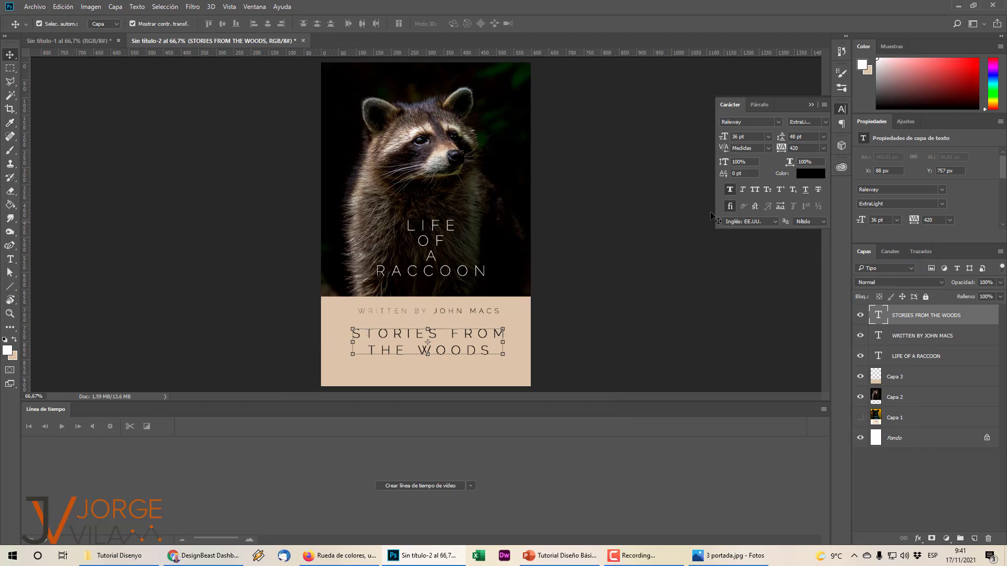
pyautogui.click(805, 173)
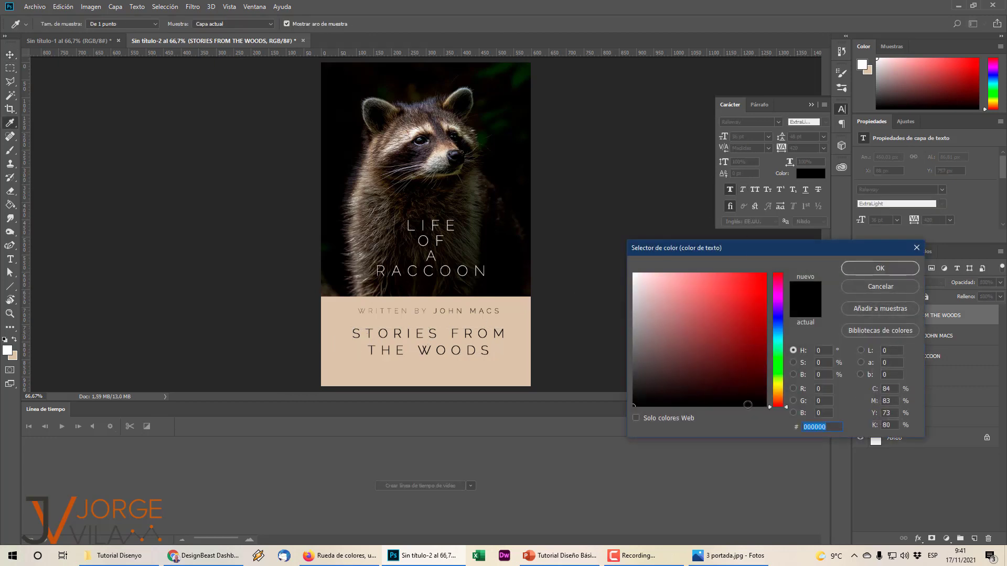
pyautogui.hotkey('ctrl', 'v')
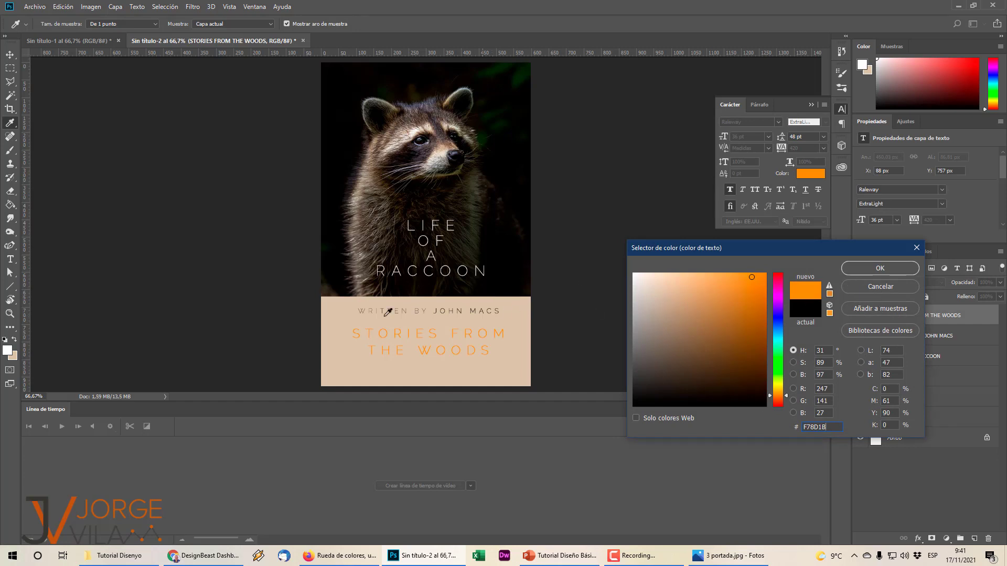
pyautogui.click(879, 288)
pyautogui.click(16, 356)
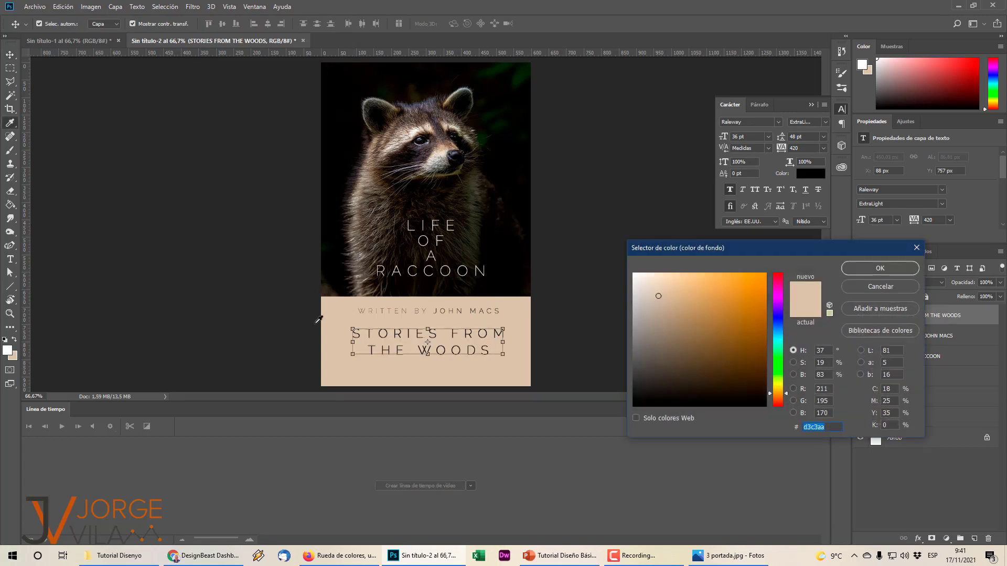
# Rebase the Adobe Color palette on orange F78D1B and copy blue 007DAB for the subtitle.
pyautogui.click(869, 270)
pyautogui.hotkey('alt', 'Tab')
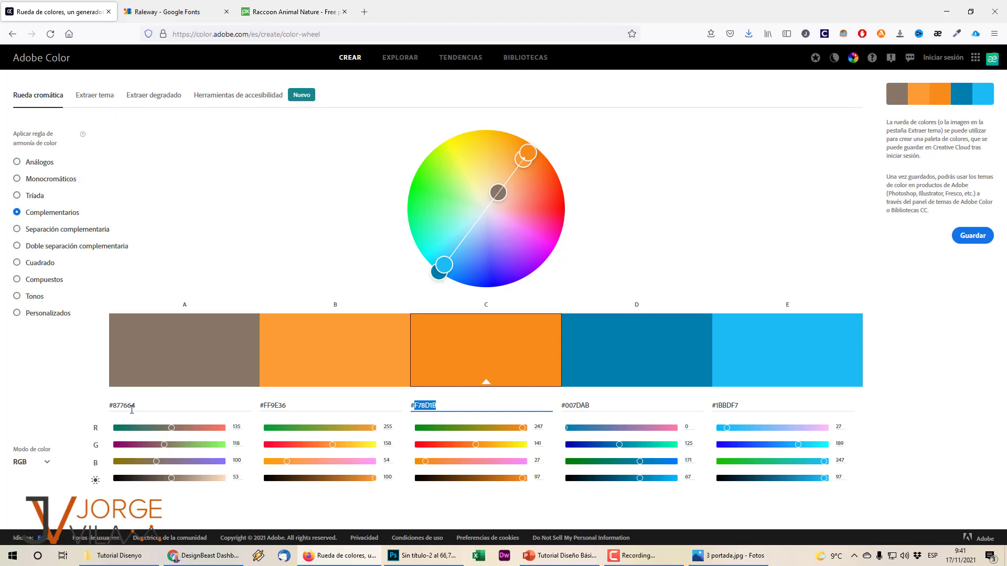
pyautogui.click(225, 404)
pyautogui.hotkey('ctrl', 'v')
pyautogui.press('Return')
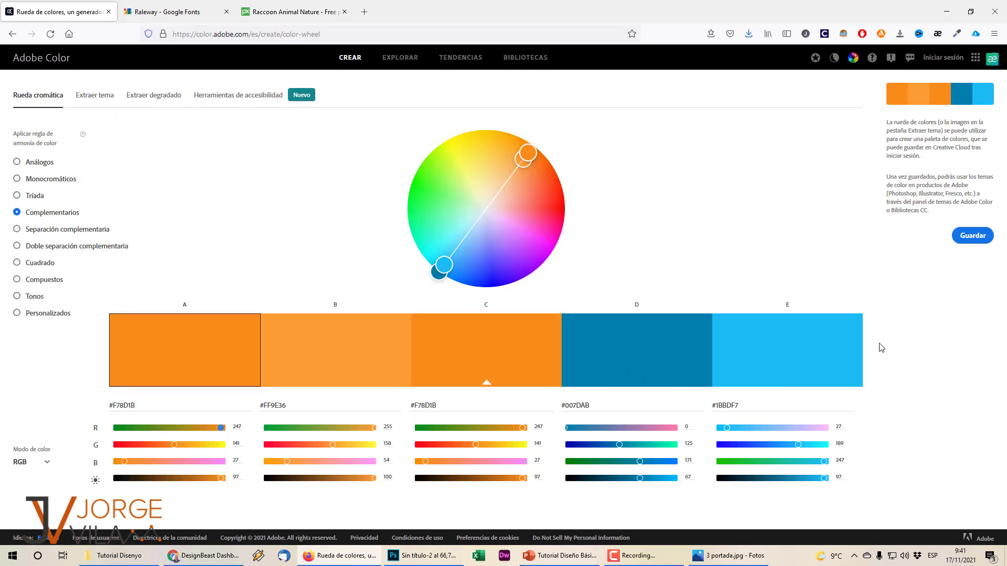
pyautogui.click(590, 405)
pyautogui.hotkey('ctrl', 'c')
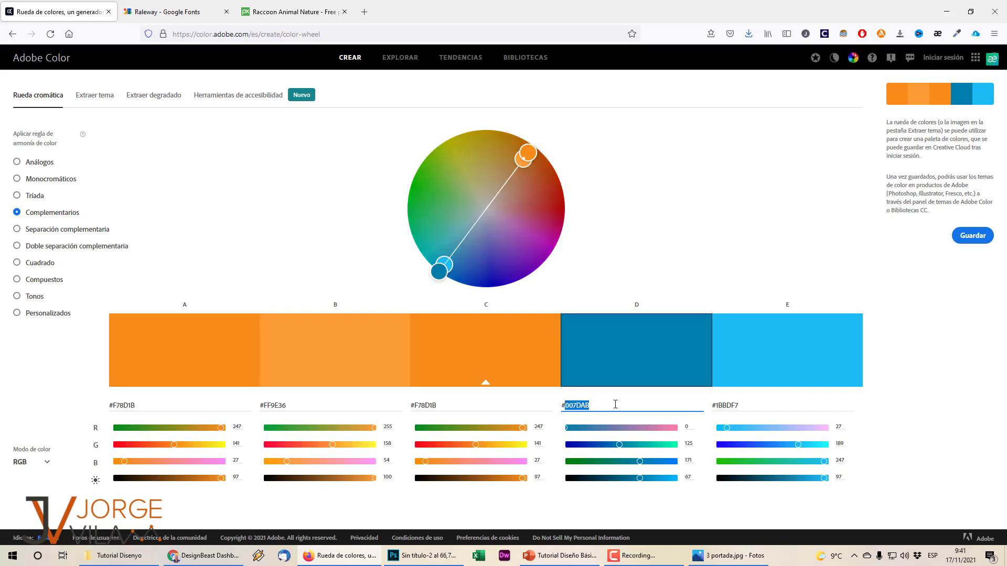
pyautogui.hotkey('alt', 'Tab')
pyautogui.click(810, 173)
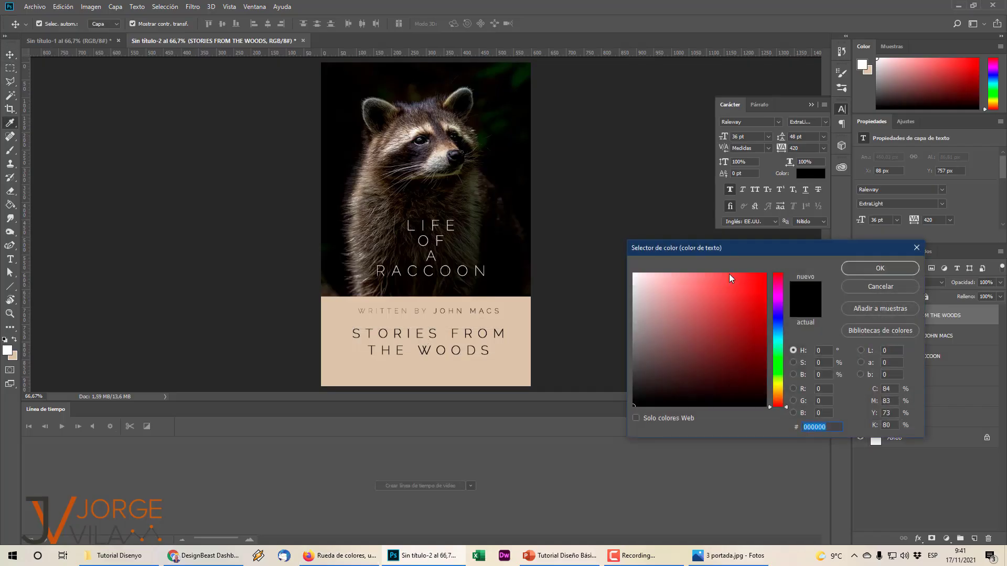
# Colour the STORIES FROM THE WOODS subtitle blue 007DAB and deselect it.
pyautogui.hotkey('ctrl', 'v')
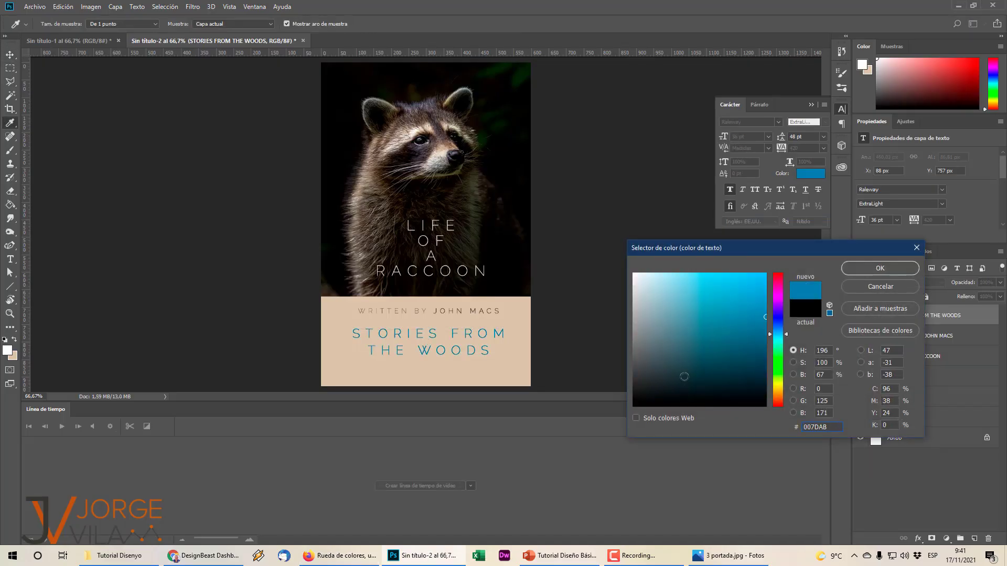
pyautogui.click(853, 271)
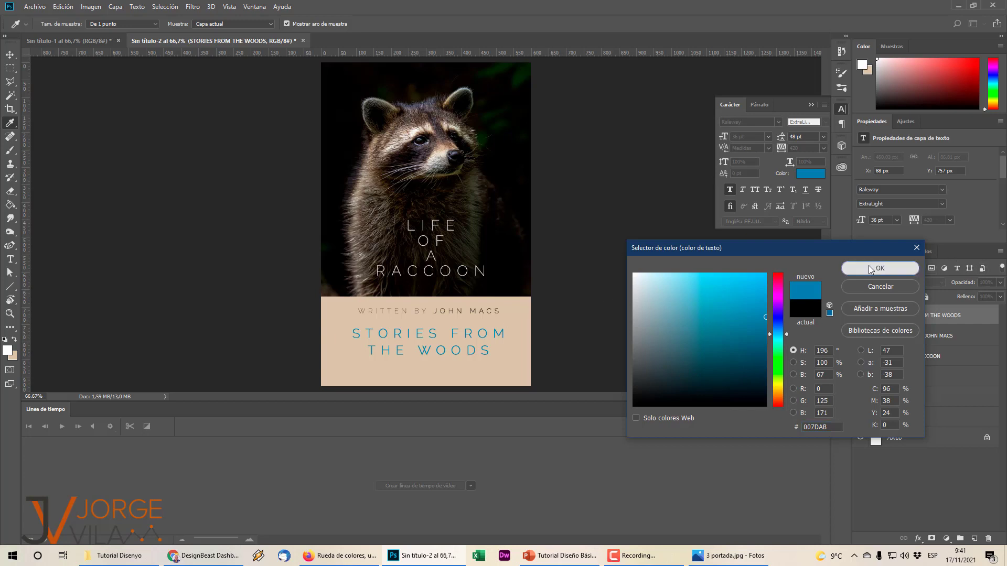
pyautogui.press('v')
pyautogui.click(583, 317)
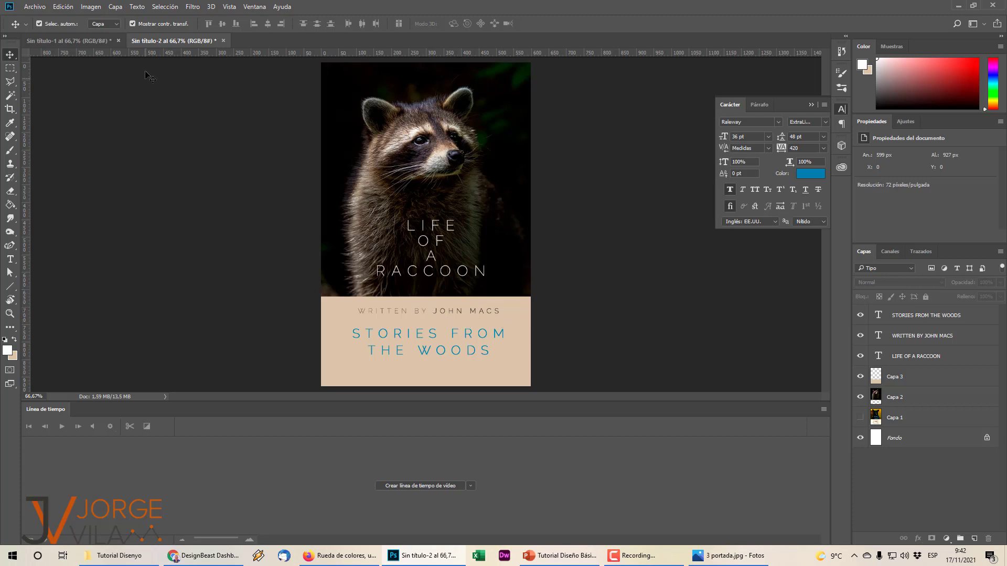
# Add a new text line reading 'Read it now!' below the blue subtitle.
pyautogui.click(79, 41)
pyautogui.click(173, 41)
pyautogui.click(10, 259)
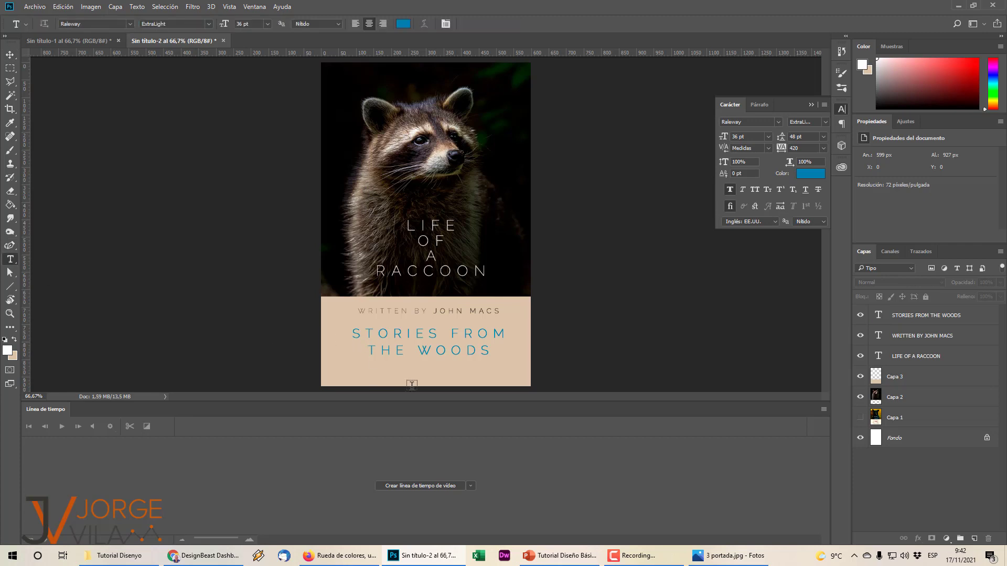
pyautogui.click(421, 372)
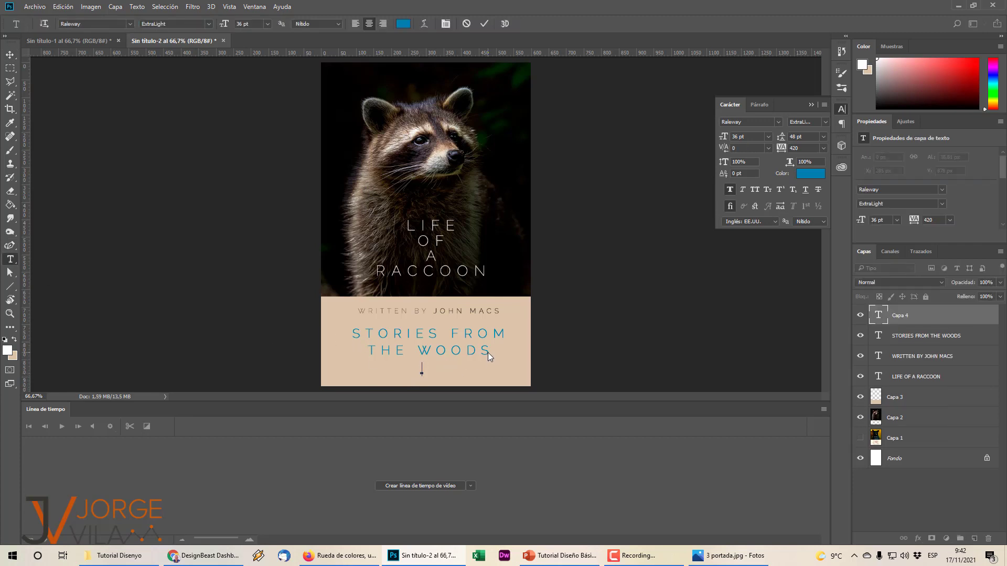
pyautogui.write('Read it now!')
# Make the 'Read it now!' text black at 14 pt and commit it.
pyautogui.hotkey('ctrl', 'a')
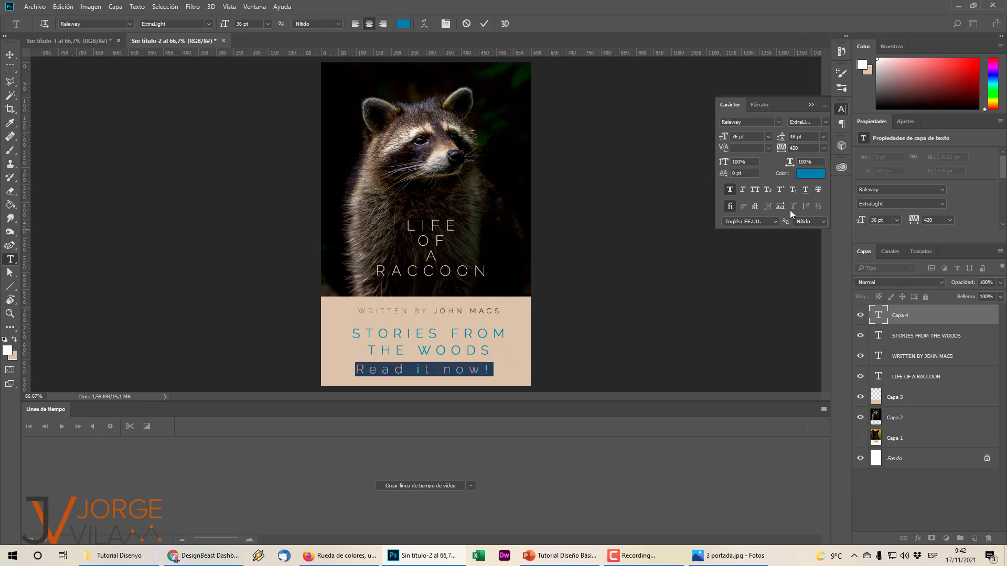
pyautogui.click(810, 174)
pyautogui.click(645, 405)
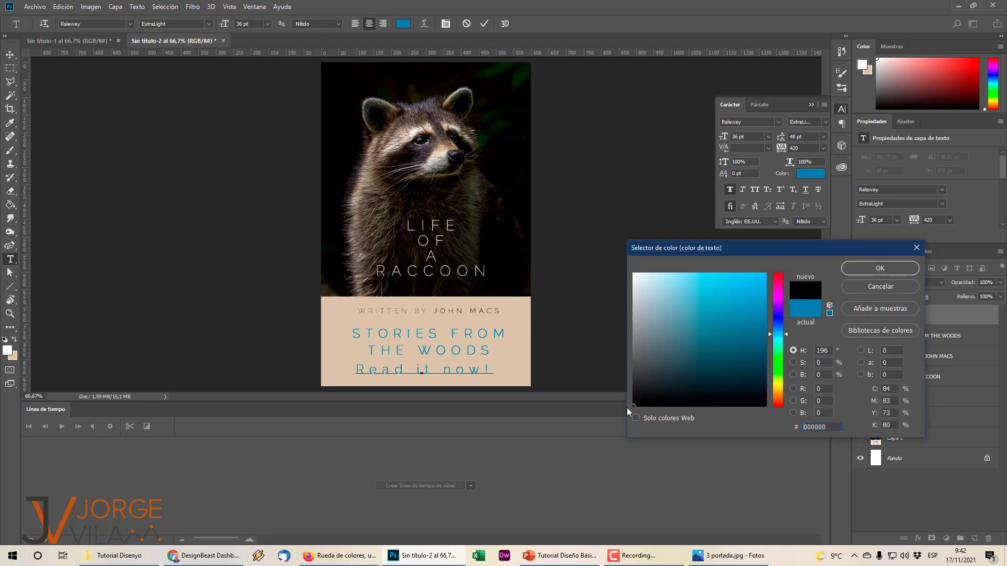
pyautogui.click(877, 268)
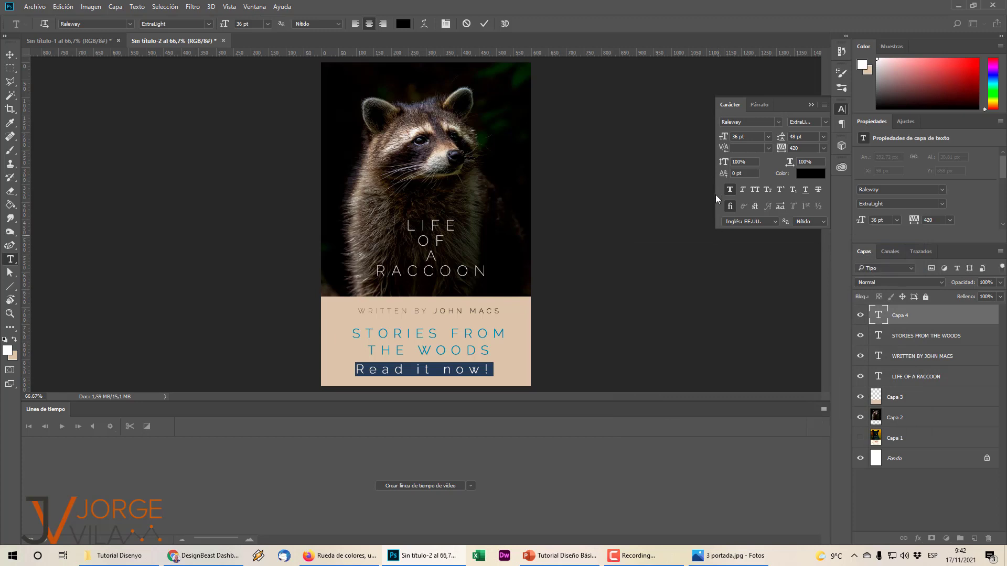
pyautogui.click(768, 137)
pyautogui.click(767, 235)
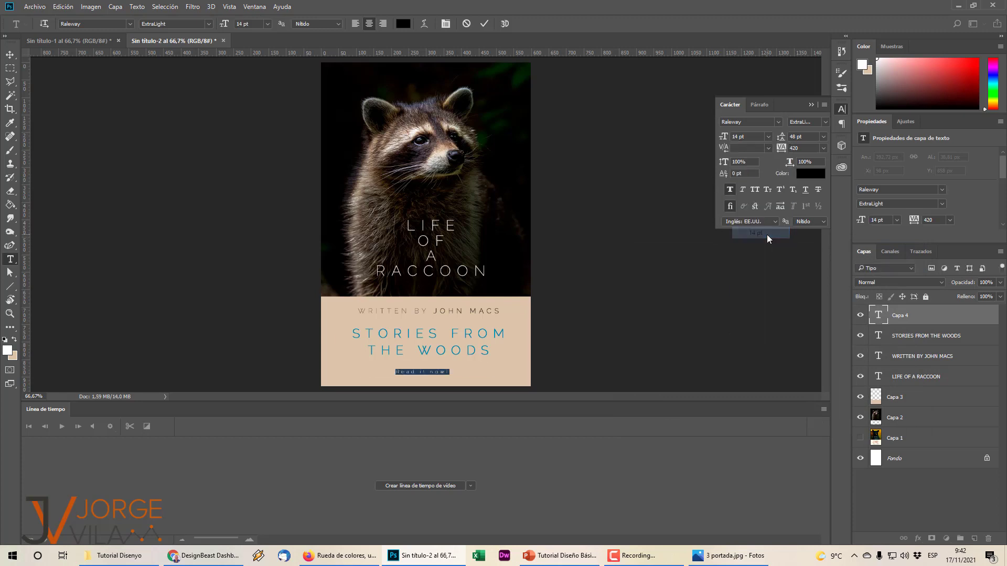
pyautogui.click(664, 291)
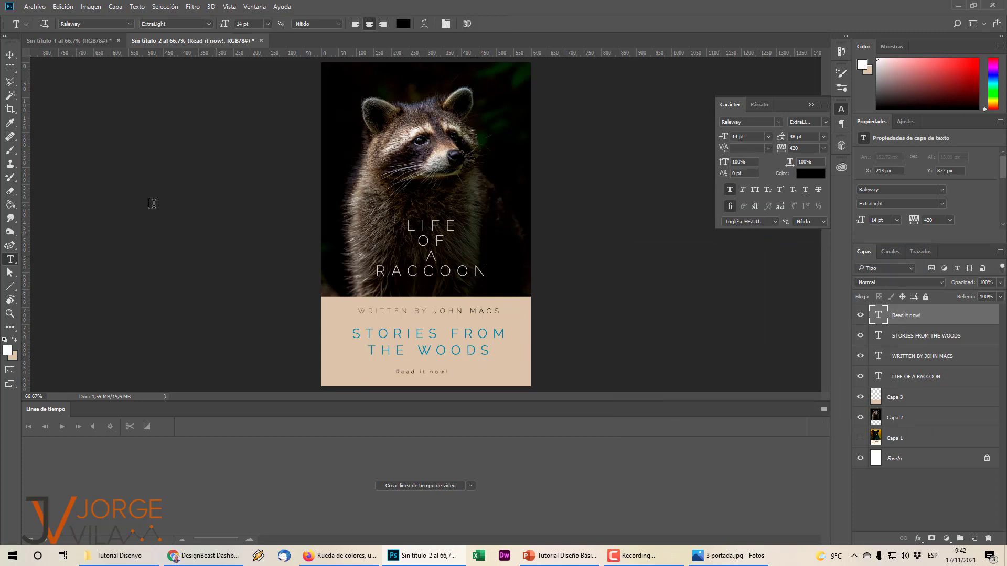
# Position 'Read it now!' centred beneath the subtitle near the beige band's bottom.
pyautogui.click(10, 55)
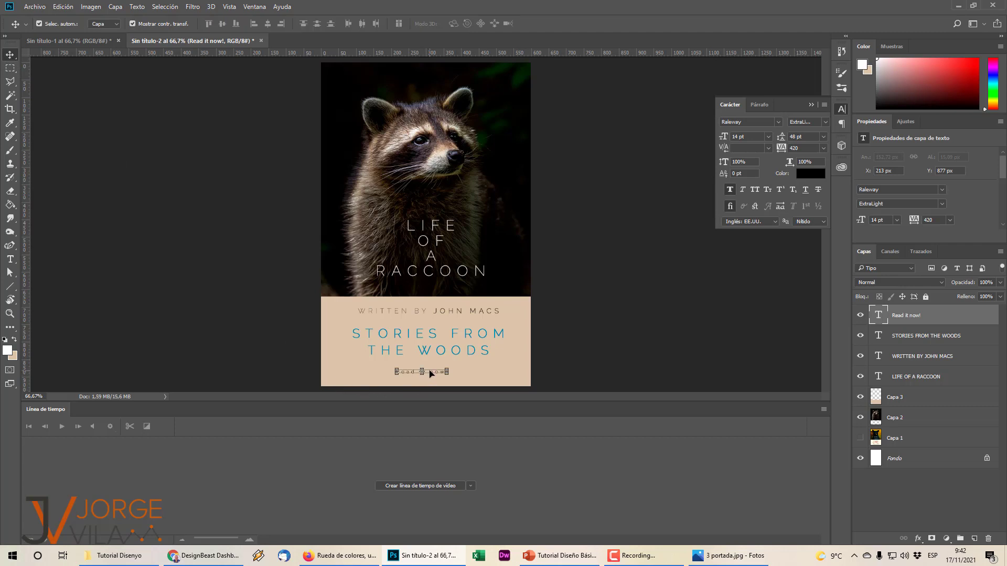
pyautogui.moveTo(430, 373); pyautogui.dragTo(436, 374)
pyautogui.moveTo(435, 374); pyautogui.dragTo(439, 374)
pyautogui.click(587, 350)
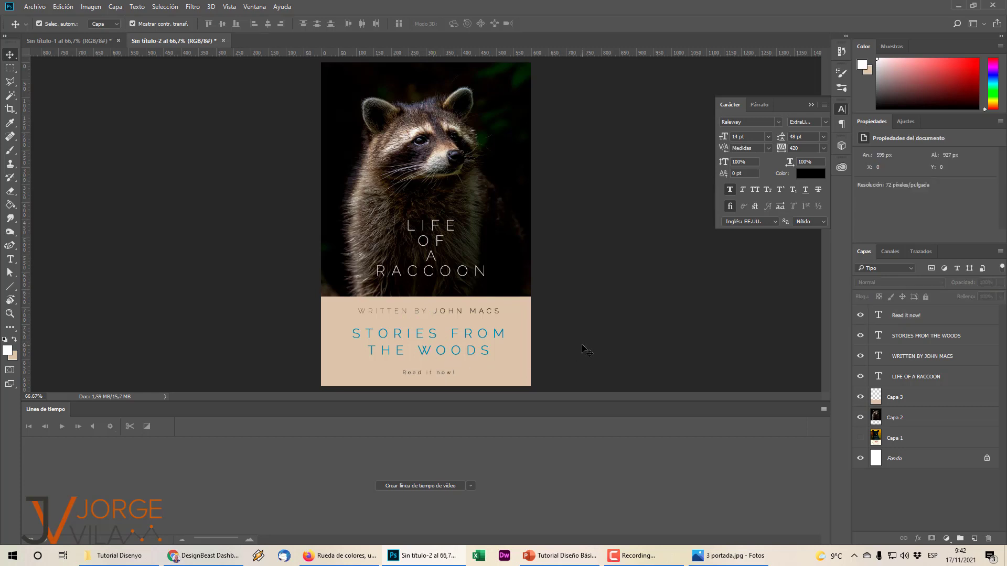
pyautogui.click(101, 42)
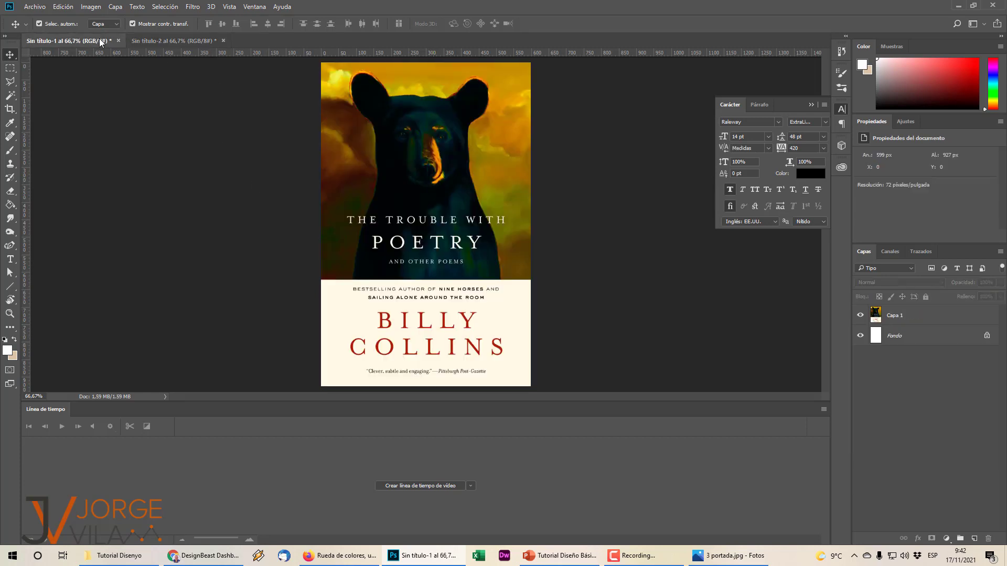
pyautogui.click(182, 42)
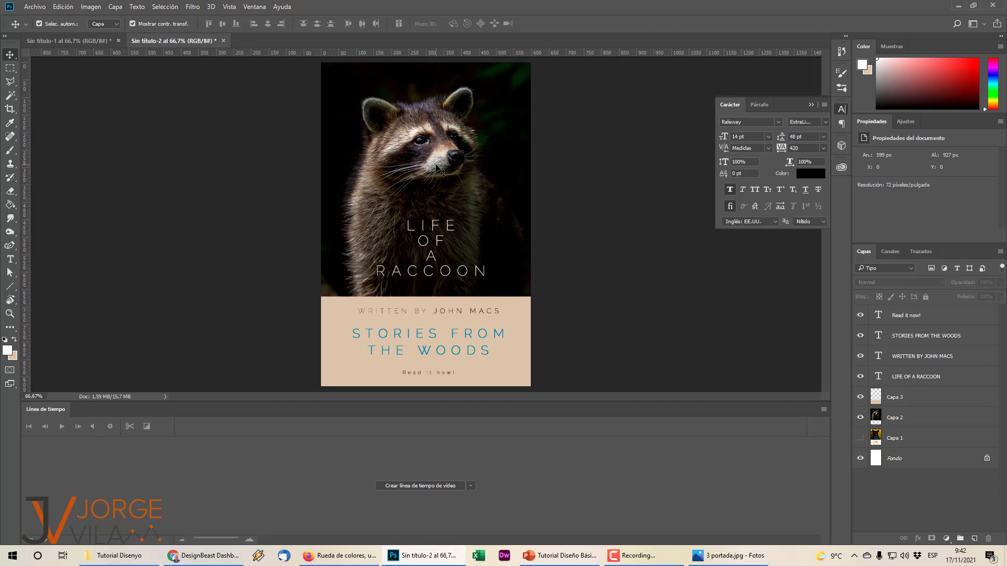
pyautogui.click(105, 41)
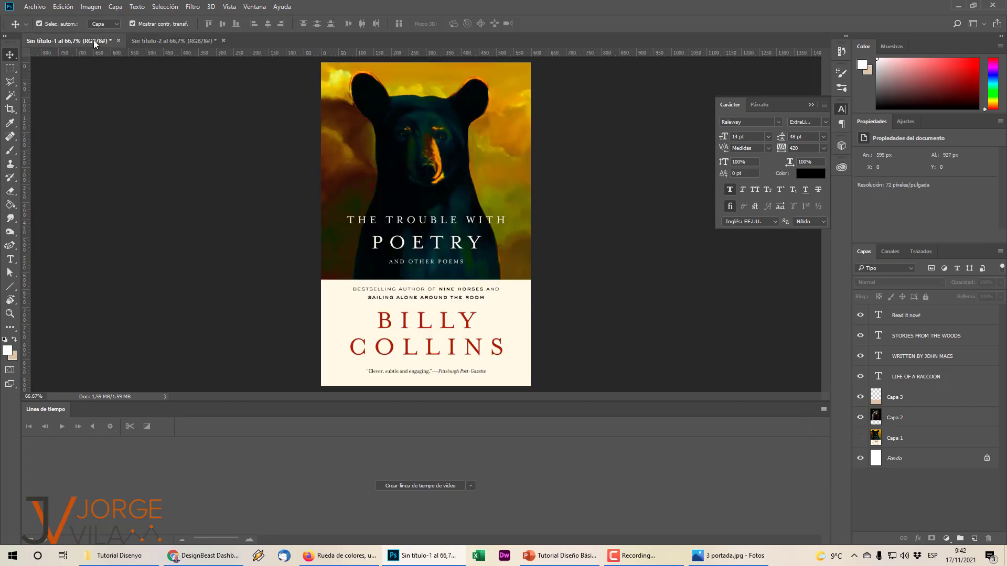
pyautogui.click(178, 42)
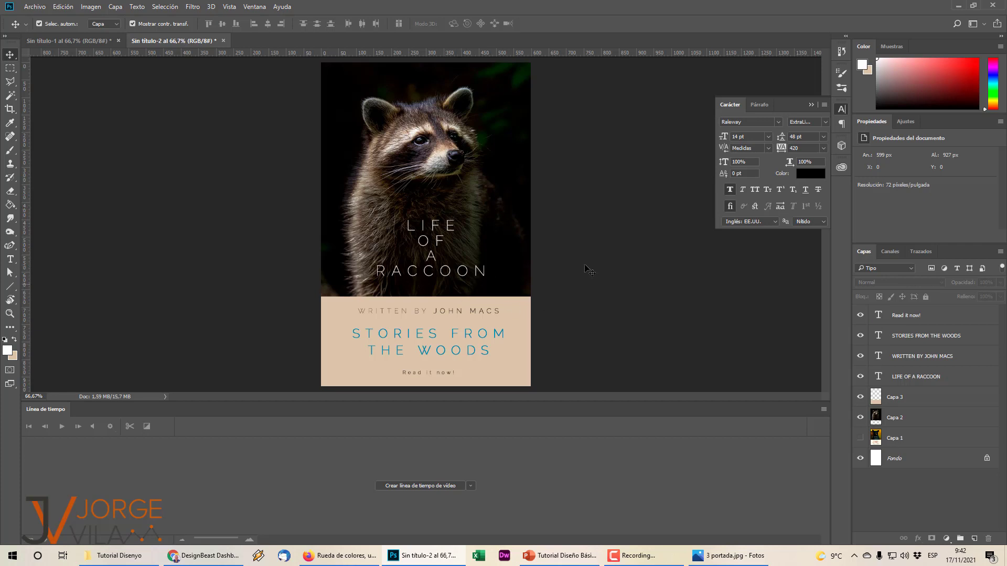
pyautogui.click(89, 46)
pyautogui.click(173, 41)
# In Save As, browse to D:\Productos MoF\Animaslides\Tutorial Disenyo.
pyautogui.click(36, 6)
pyautogui.click(53, 122)
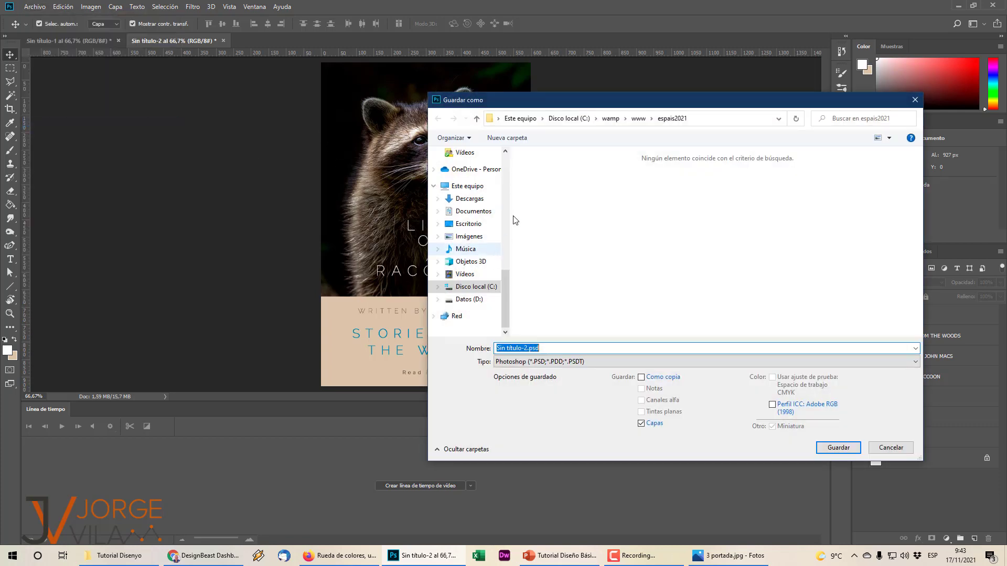
pyautogui.click(469, 299)
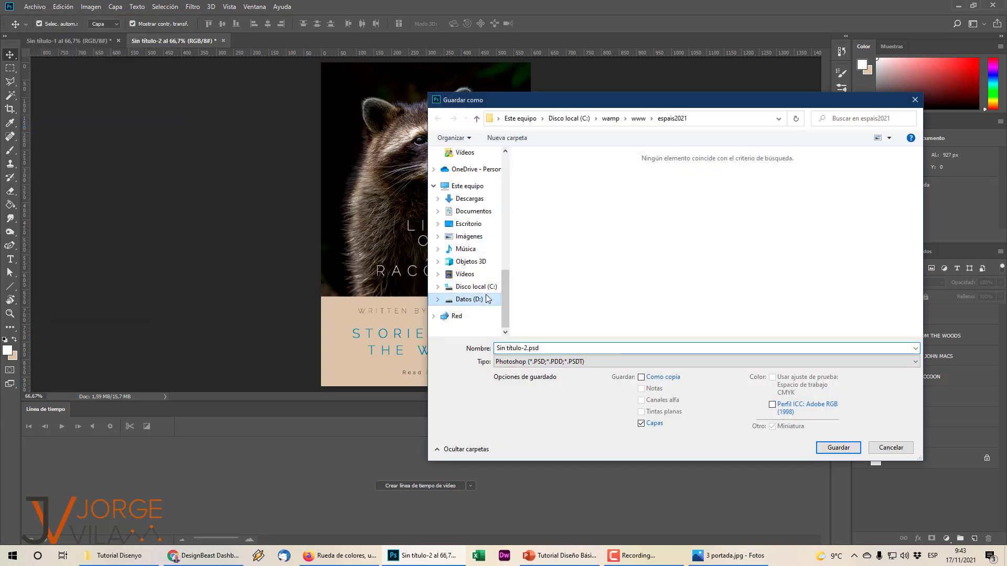
pyautogui.scroll(-2, 595, 278)
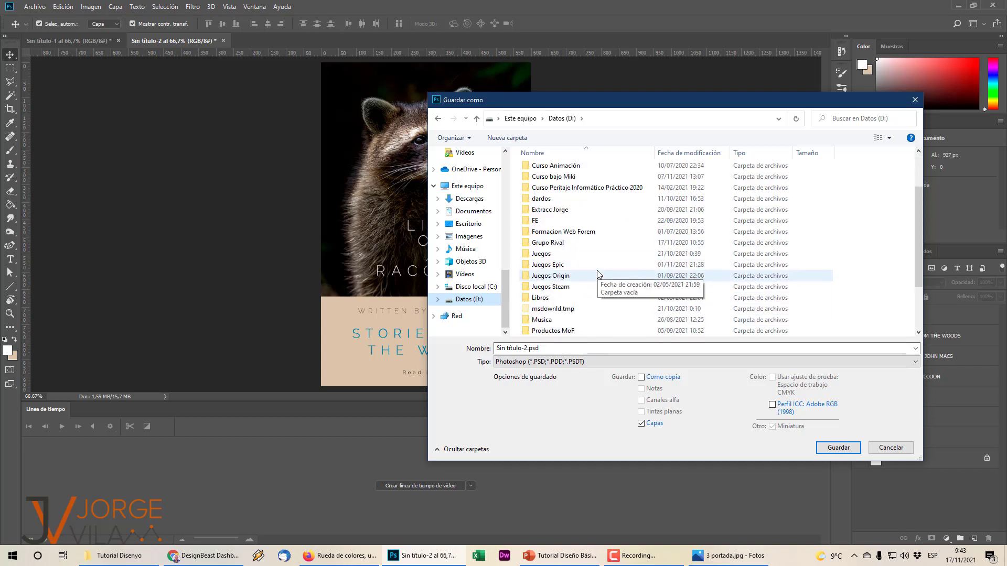
pyautogui.scroll(-1, 596, 275)
pyautogui.scroll(-1, 596, 275)
pyautogui.doubleClick(574, 264)
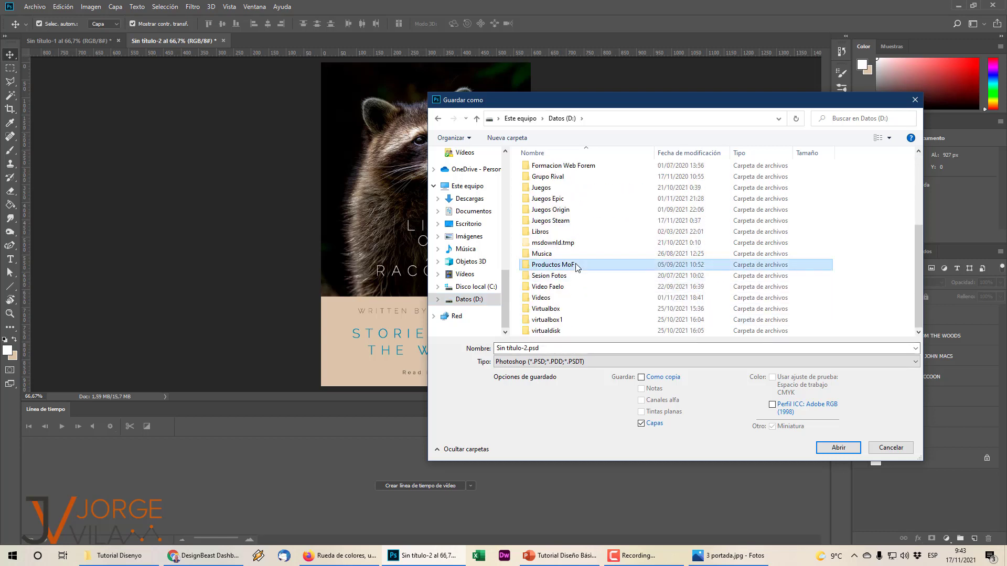
pyautogui.click(556, 169)
pyautogui.doubleClick(556, 169)
pyautogui.doubleClick(569, 202)
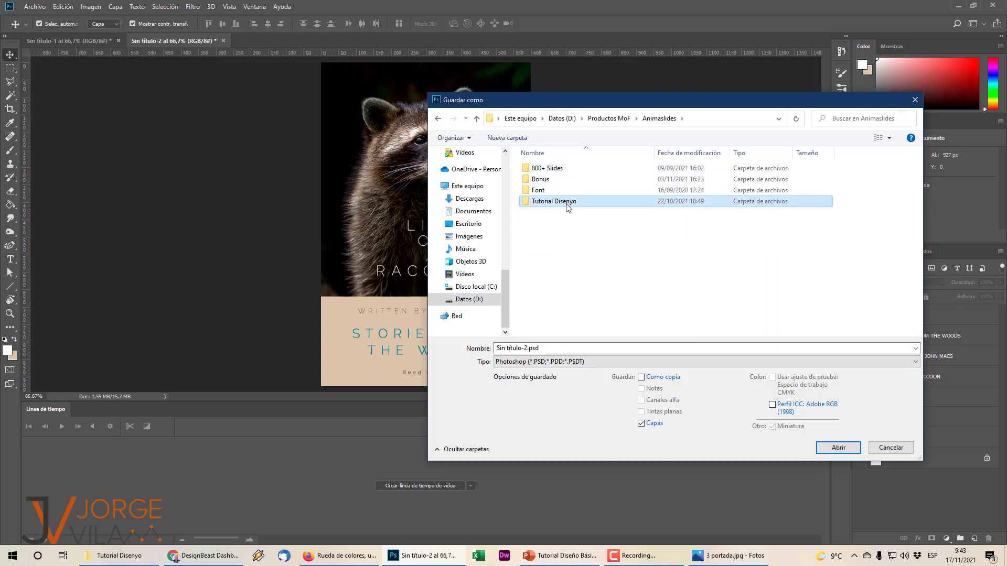
# Save the cover as raccoon.psd, accepting the Photoshop format options.
pyautogui.click(524, 348)
pyautogui.moveTo(524, 348); pyautogui.dragTo(483, 336)
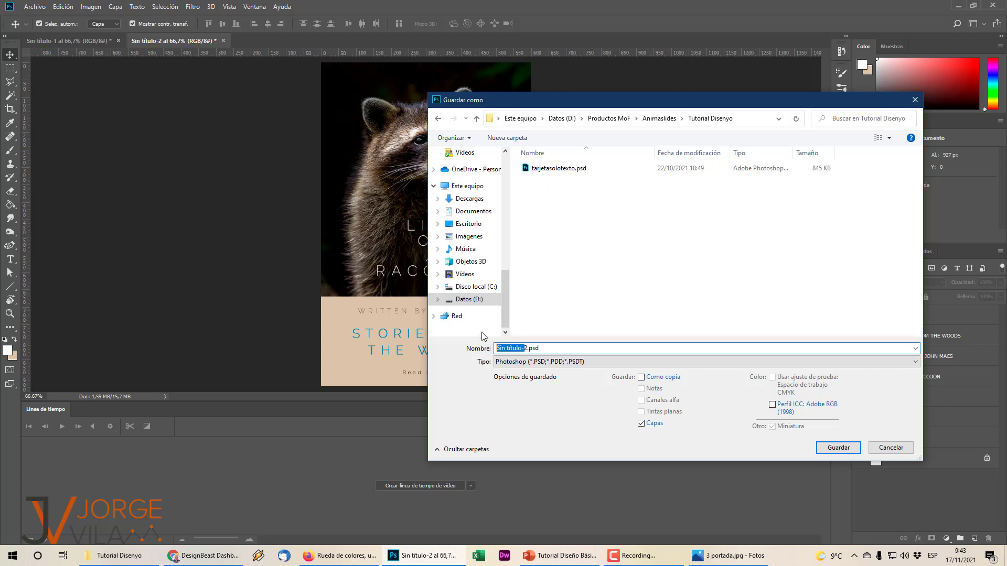
pyautogui.write('raccon')
pyautogui.press('BackSpace')
pyautogui.write('on')
pyautogui.press('Return')
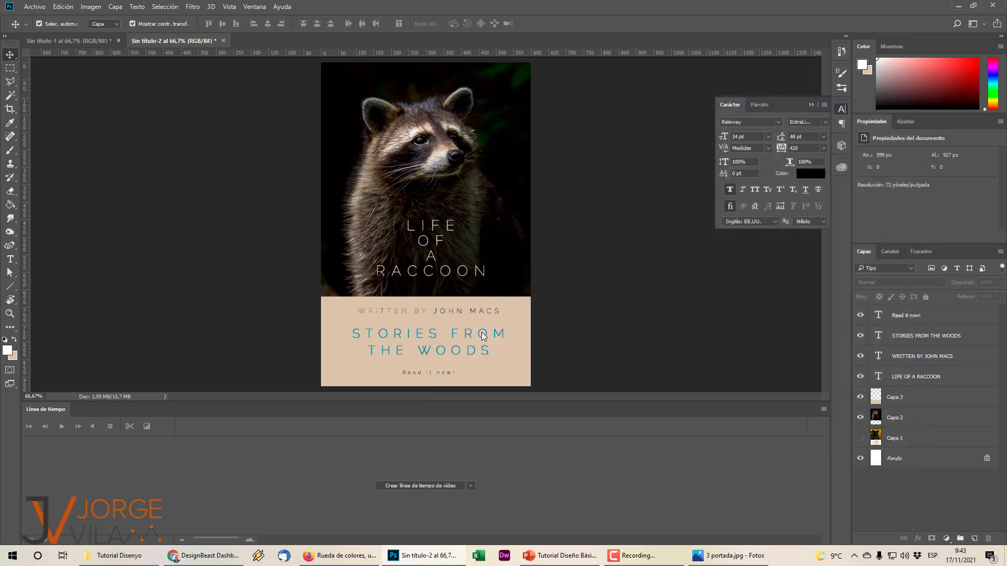
pyautogui.click(648, 176)
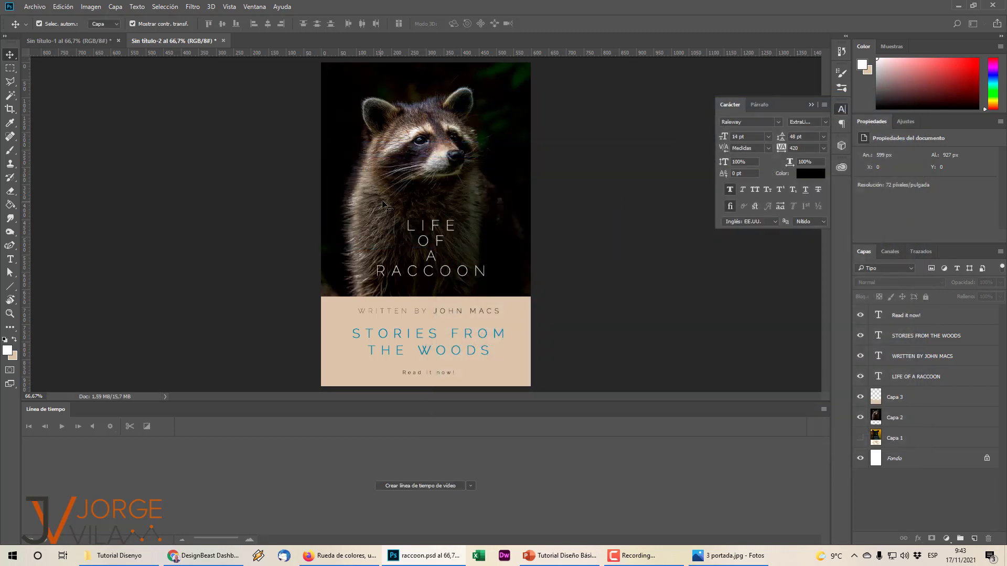